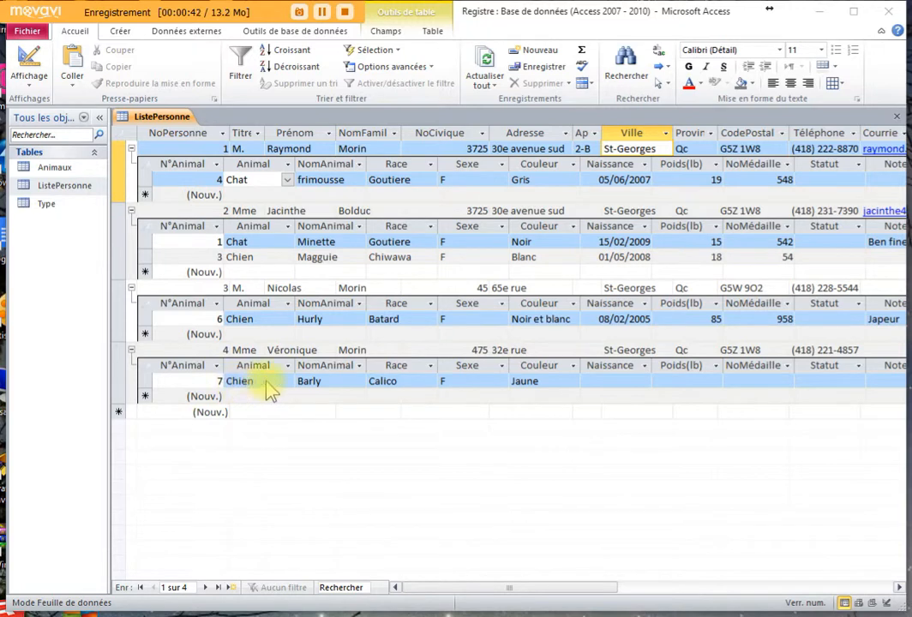
Add a new record to the ListePersonne table with the title M. and the person's first and family names
{"action": "left_click", "coordinate": [238, 395]}
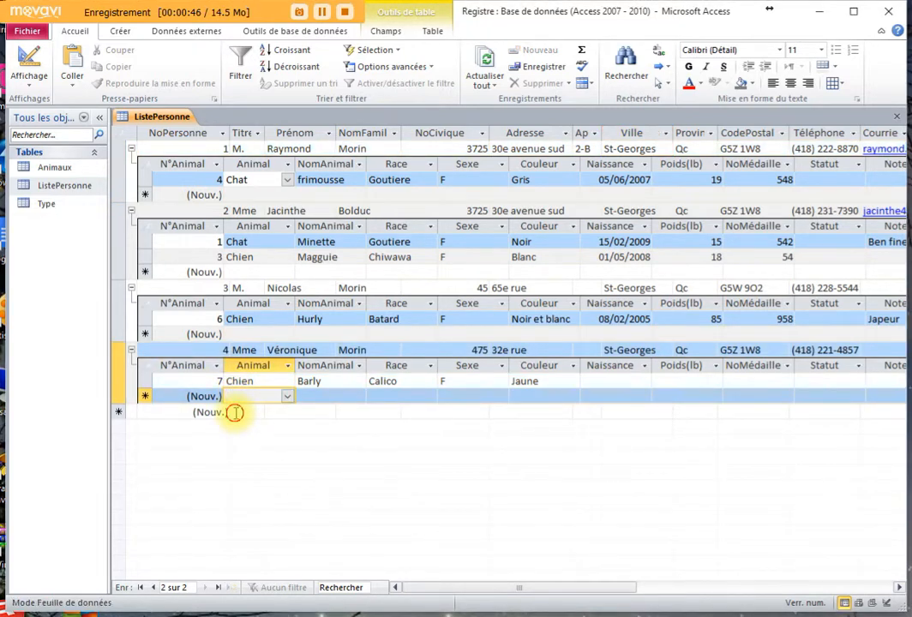
{"action": "left_click", "coordinate": [237, 412]}
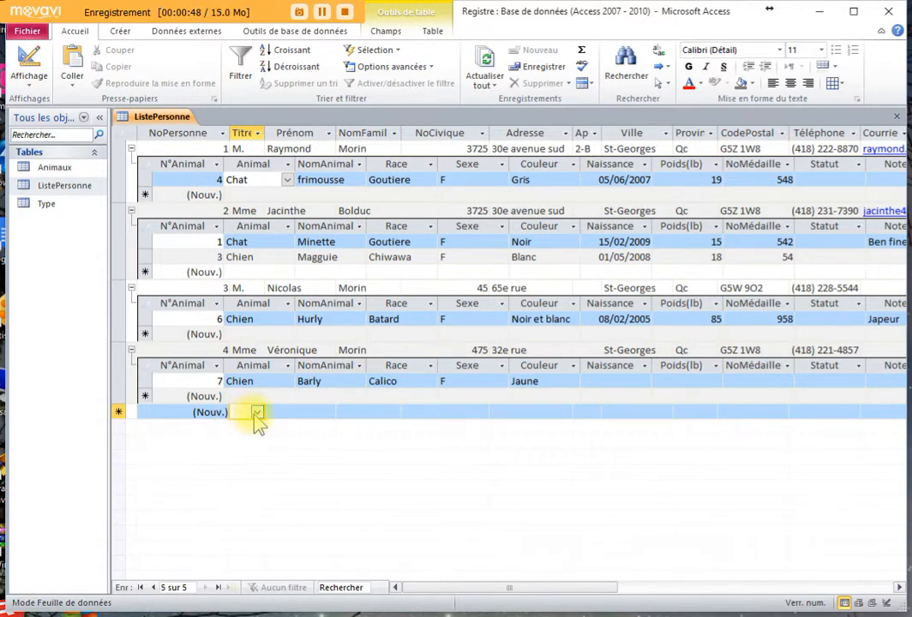
{"action": "left_click", "coordinate": [258, 413]}
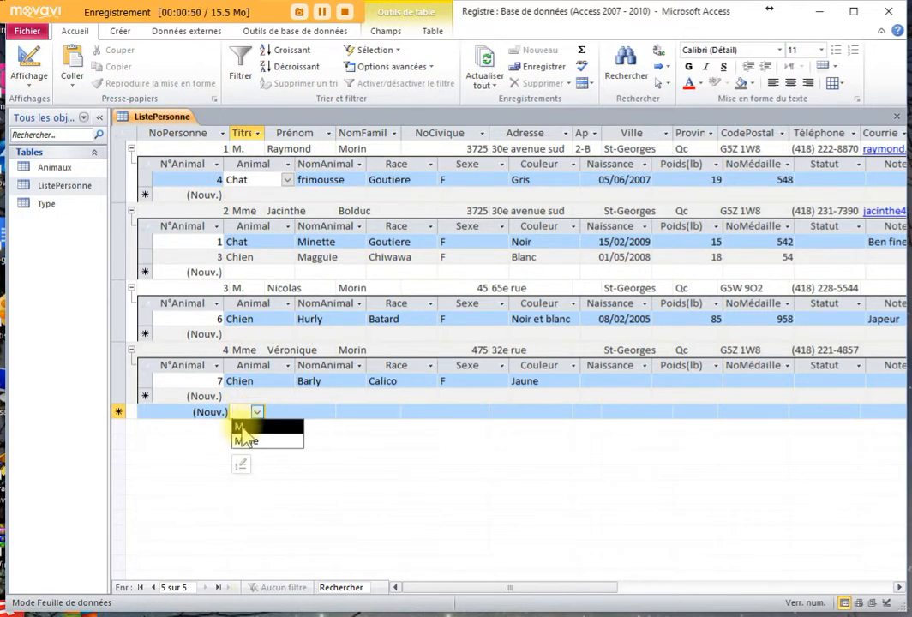
{"action": "left_click", "coordinate": [244, 427]}
{"action": "key", "text": "Tab"}
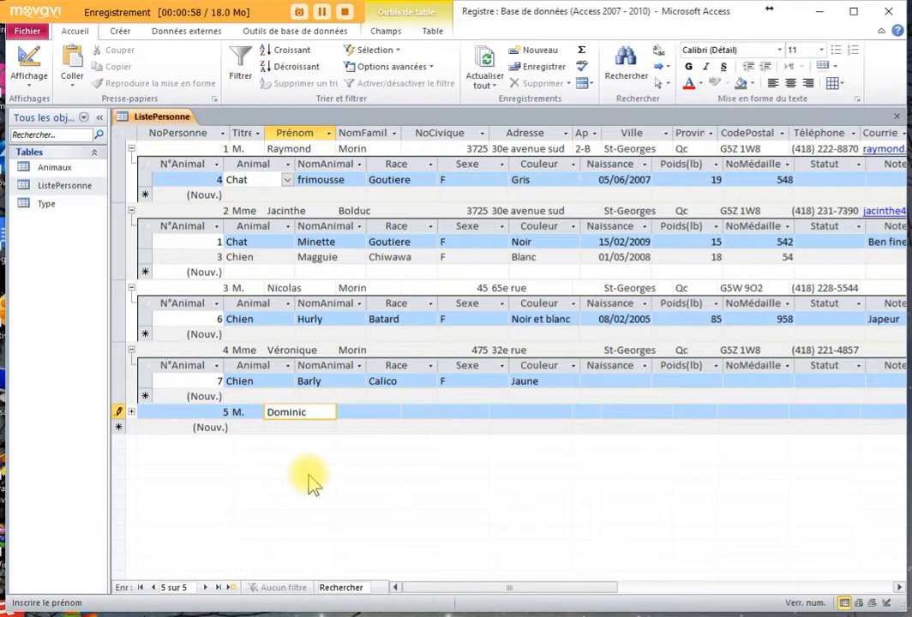
{"action": "key", "text": "Tab"}
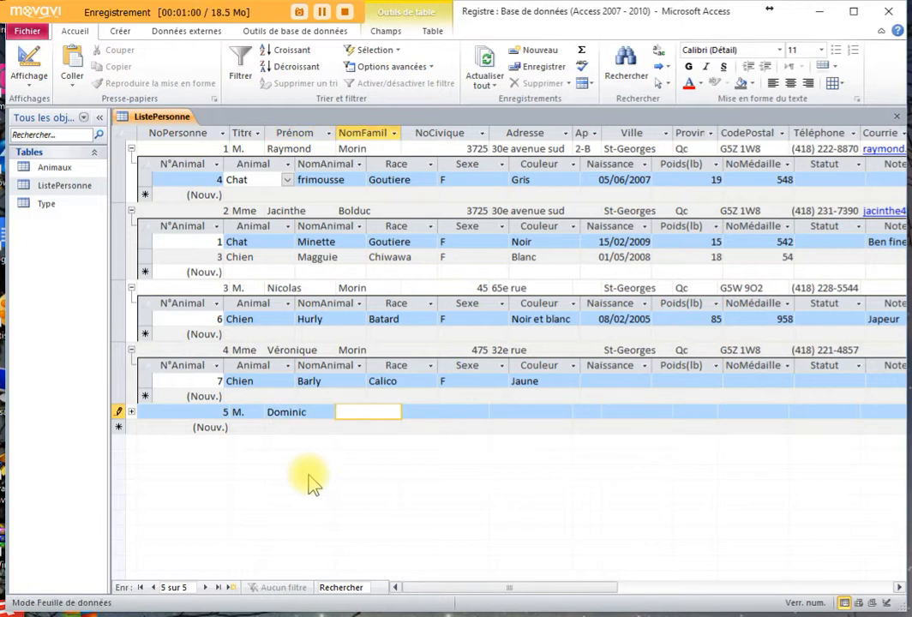
{"action": "type", "text": "Julien"}
{"action": "key", "text": "Tab"}
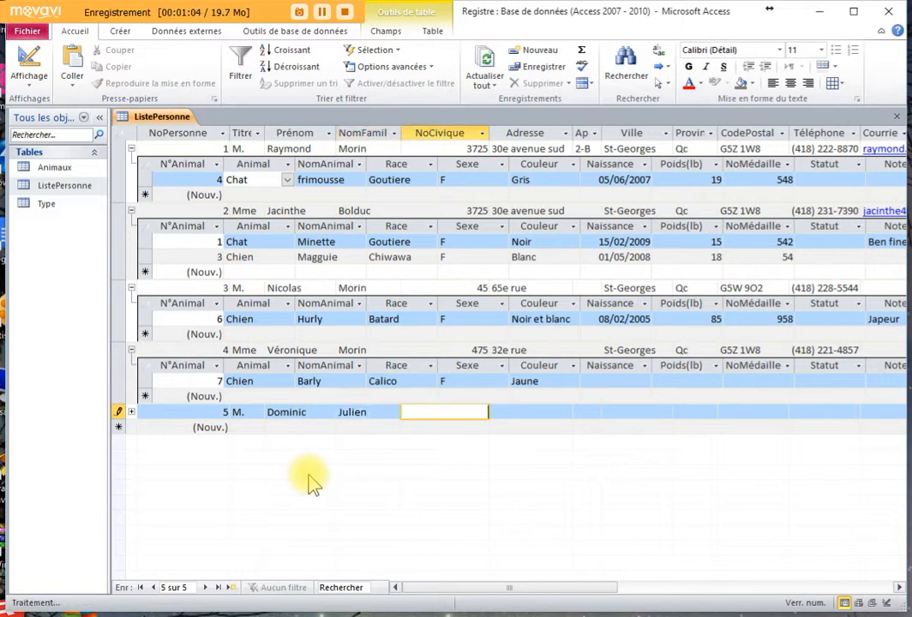
Look at the title choices offered in the blank new row and return to person 5's record
{"action": "left_click", "coordinate": [254, 427]}
{"action": "left_click", "coordinate": [256, 428]}
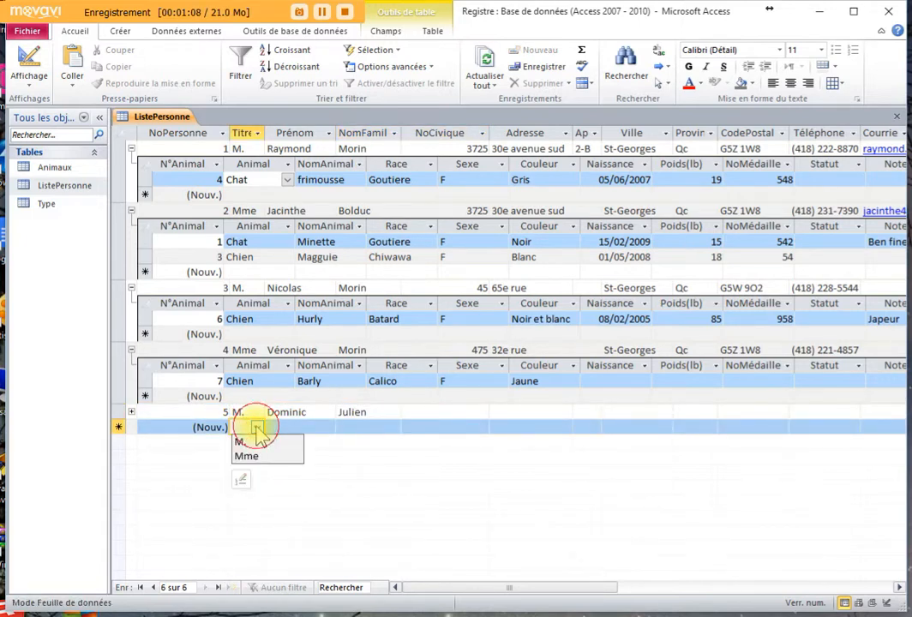
{"action": "left_click", "coordinate": [255, 427]}
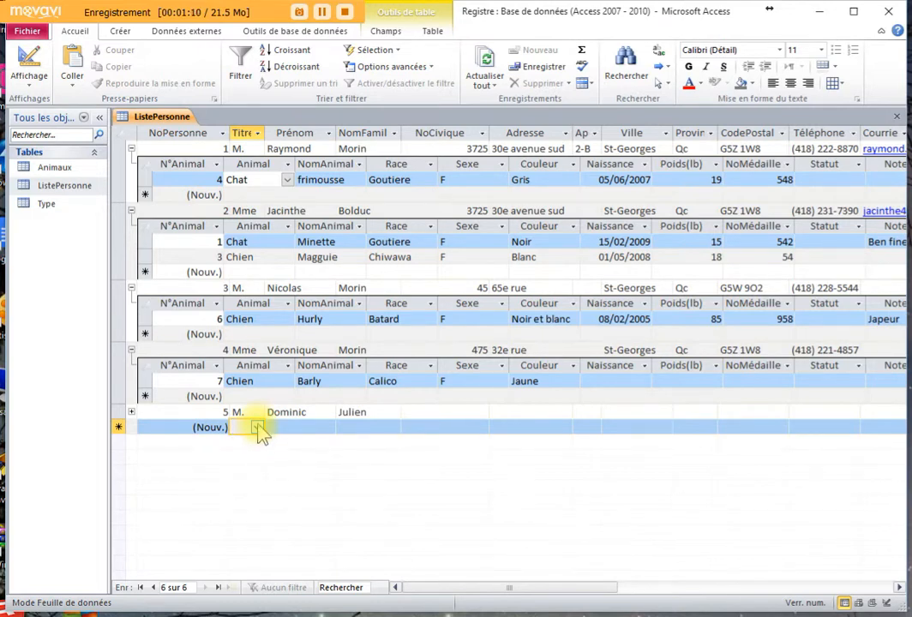
{"action": "left_click", "coordinate": [249, 413]}
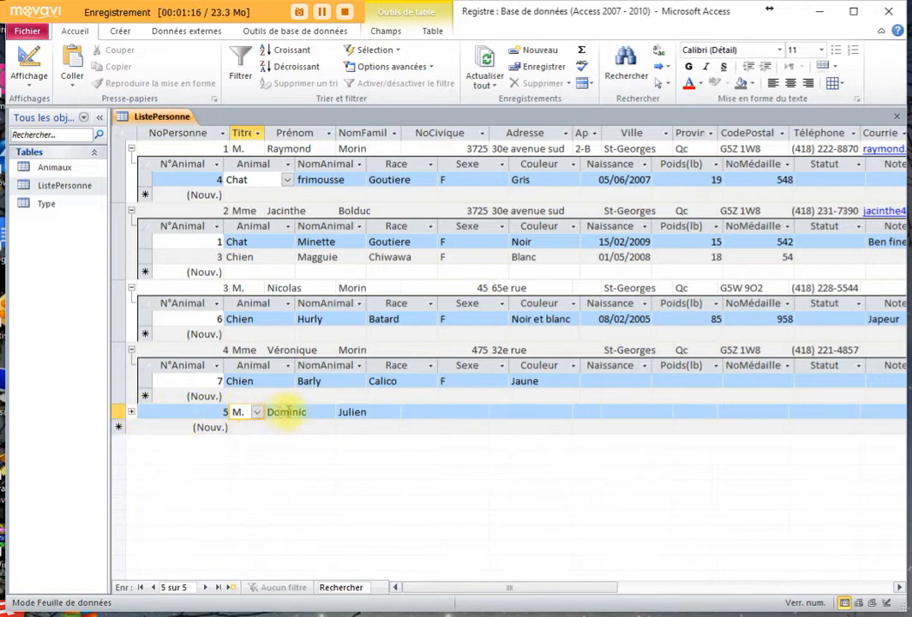
Expand person 5's animal subdatasheet, add an animal of type Chien and save its record
{"action": "left_click", "coordinate": [131, 413]}
{"action": "left_click", "coordinate": [241, 443]}
{"action": "left_click", "coordinate": [287, 442]}
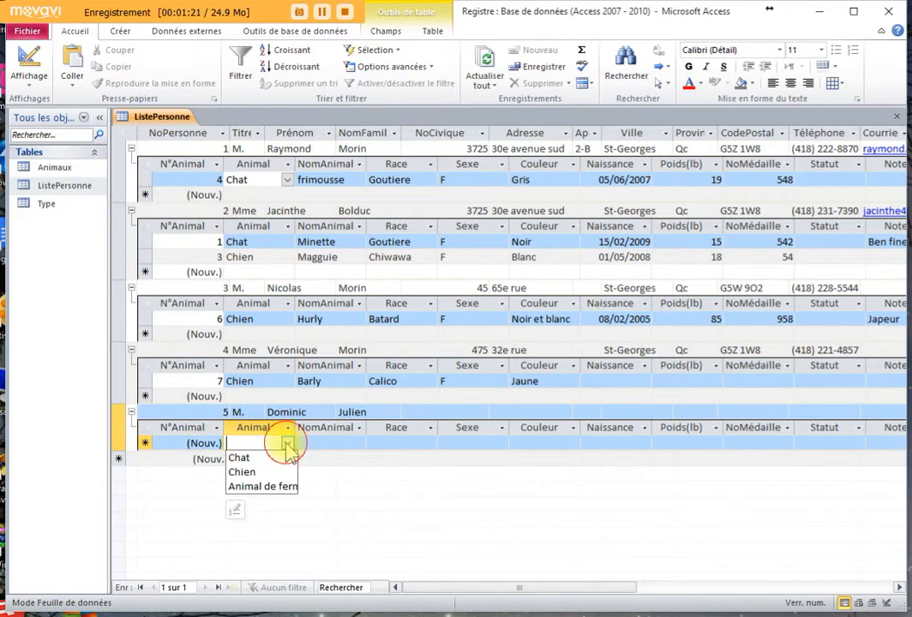
{"action": "left_click", "coordinate": [244, 474]}
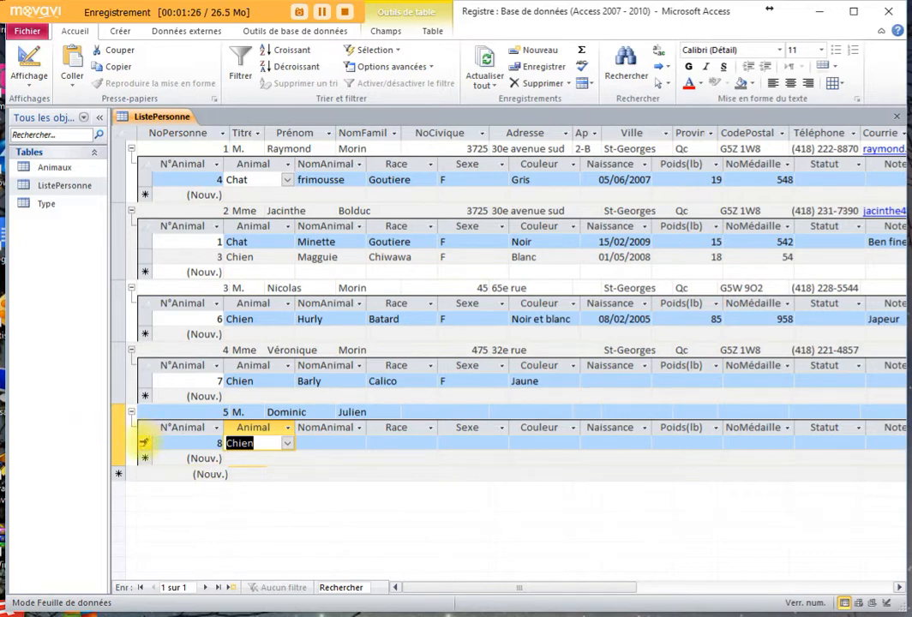
{"action": "left_click", "coordinate": [144, 442]}
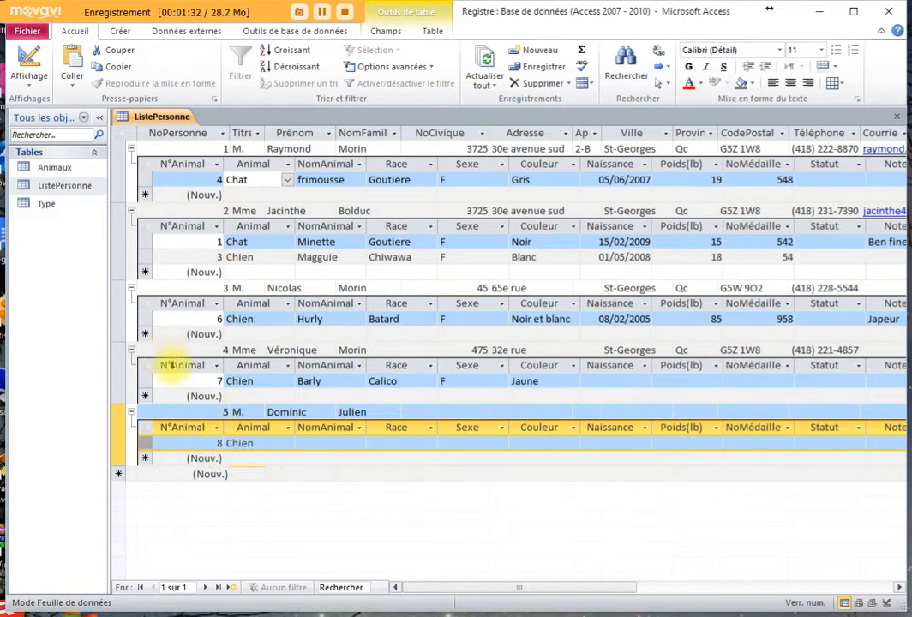
Open the Animaux table and check the NoPersonne value of the newly added dog
{"action": "left_click", "coordinate": [62, 168]}
{"action": "double_click", "coordinate": [62, 168]}
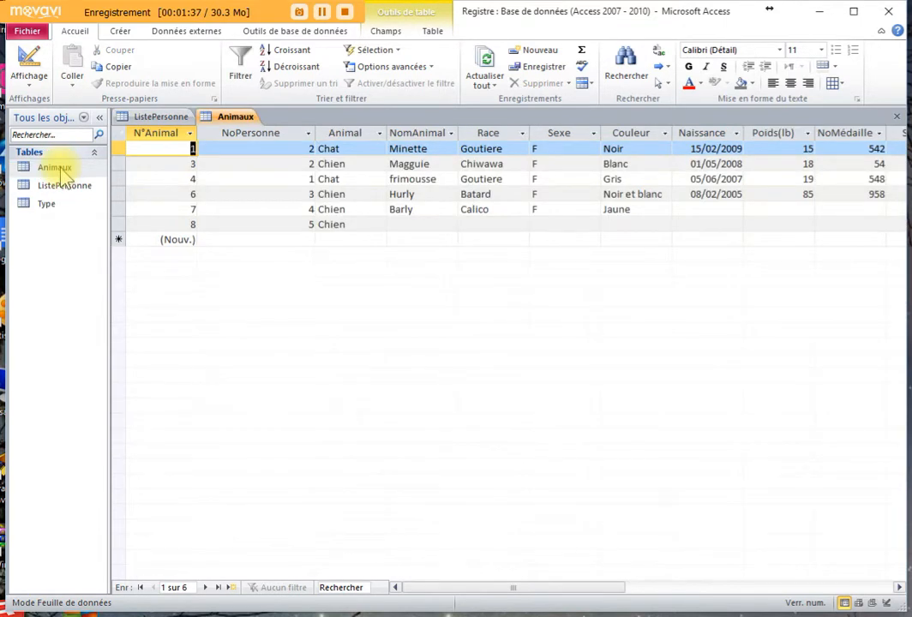
{"action": "left_click", "coordinate": [274, 223]}
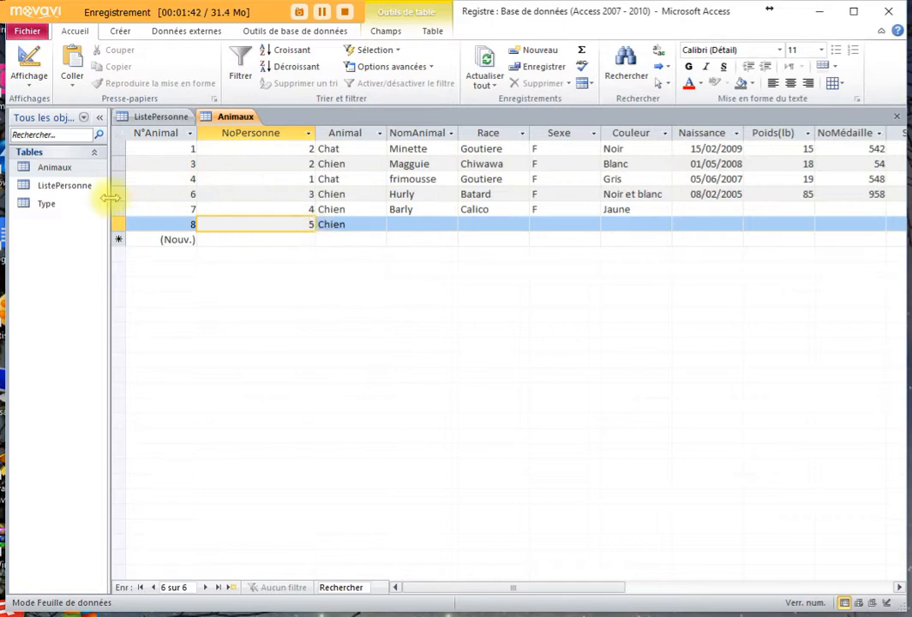
Return to the ListePersonne table and close the Animaux table
{"action": "double_click", "coordinate": [65, 186]}
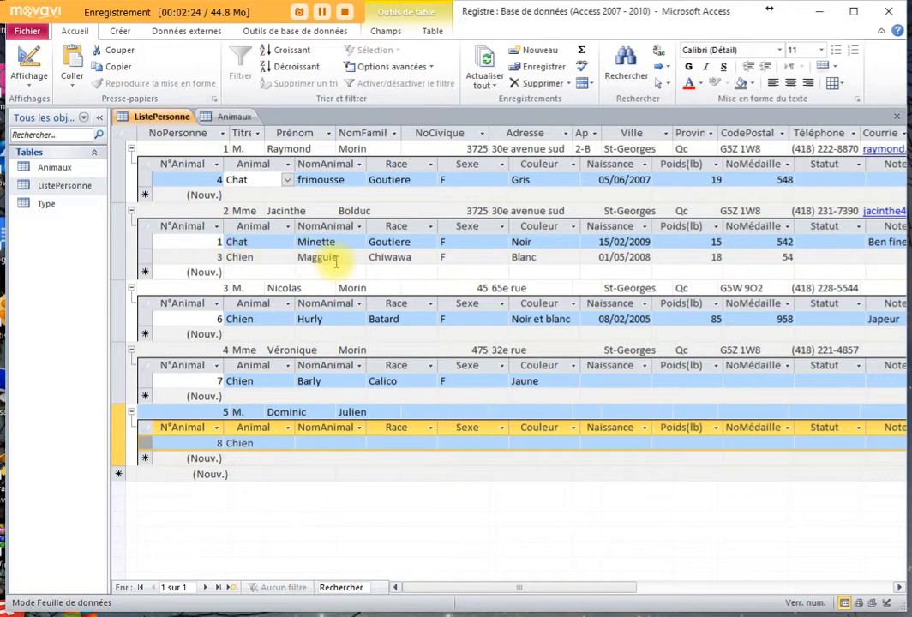
{"action": "left_click", "coordinate": [630, 148]}
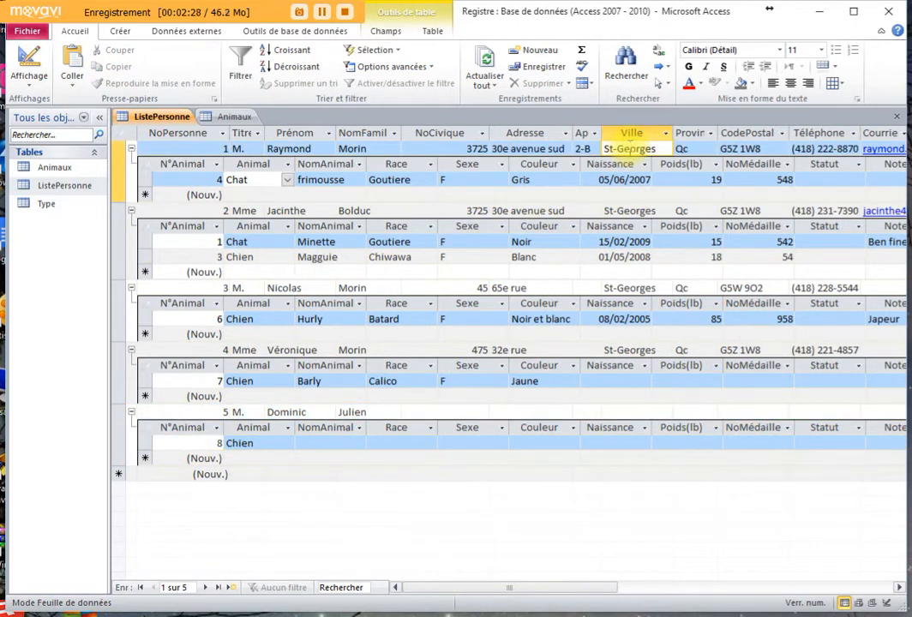
{"action": "left_click", "coordinate": [228, 116]}
{"action": "left_click", "coordinate": [896, 116]}
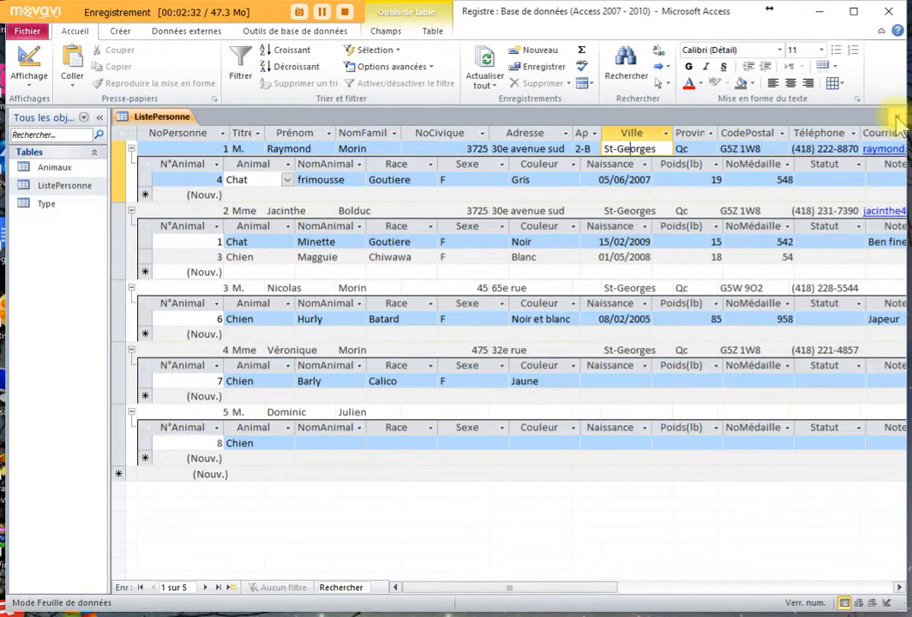
Collapse the animal subdatasheets of all five people in ListePersonne
{"action": "left_click", "coordinate": [132, 412]}
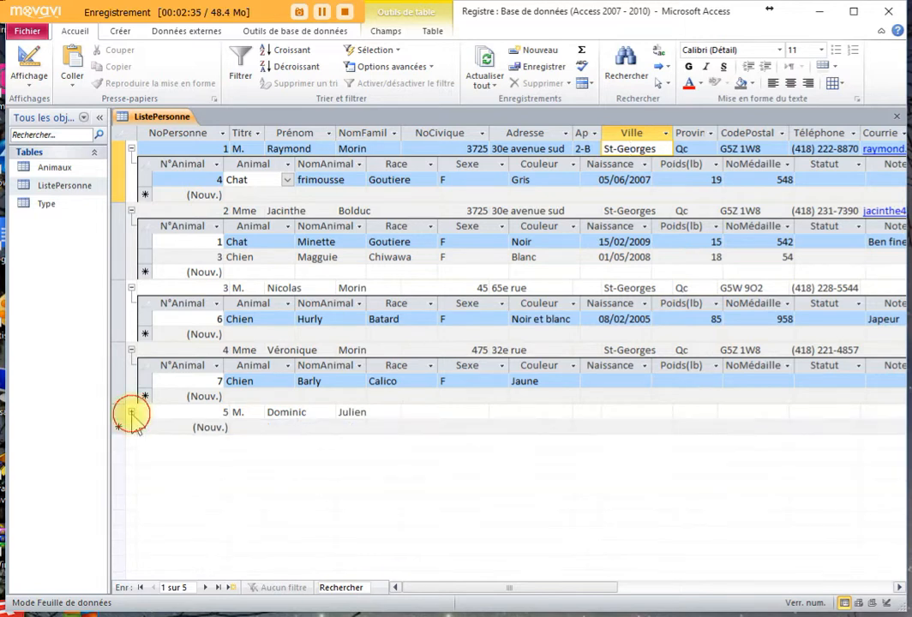
{"action": "left_click", "coordinate": [132, 350]}
{"action": "left_click", "coordinate": [131, 288]}
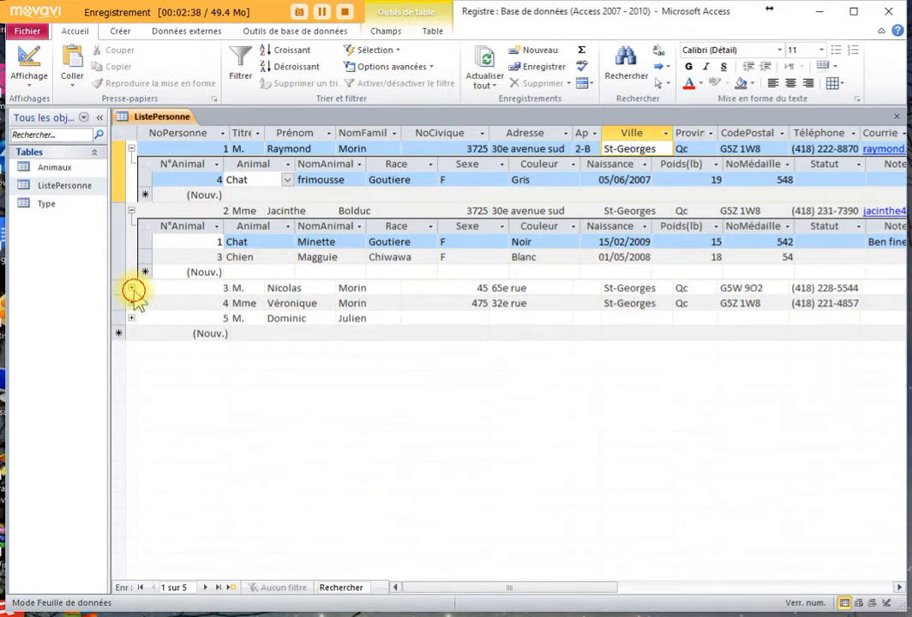
{"action": "left_click", "coordinate": [132, 210]}
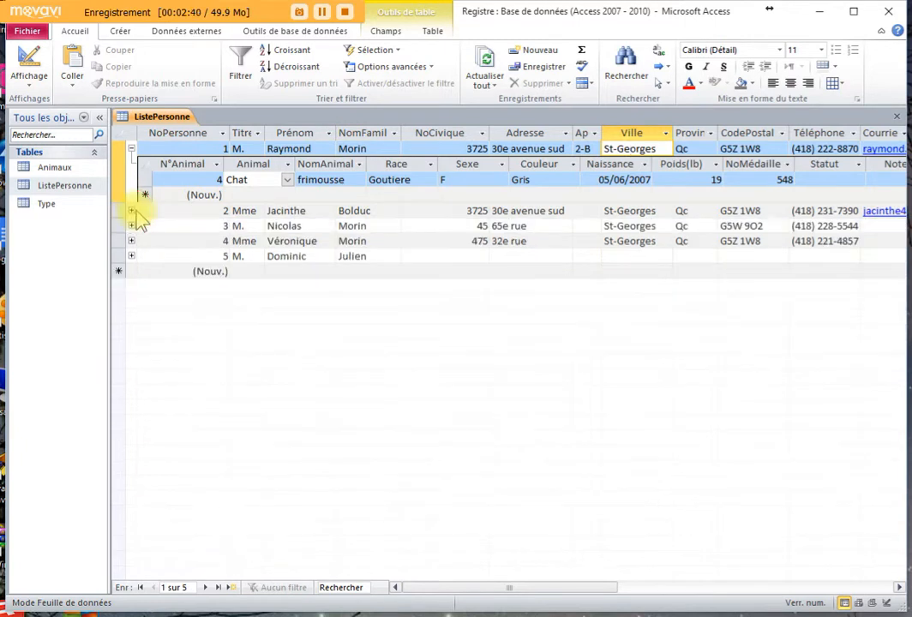
{"action": "left_click", "coordinate": [131, 148]}
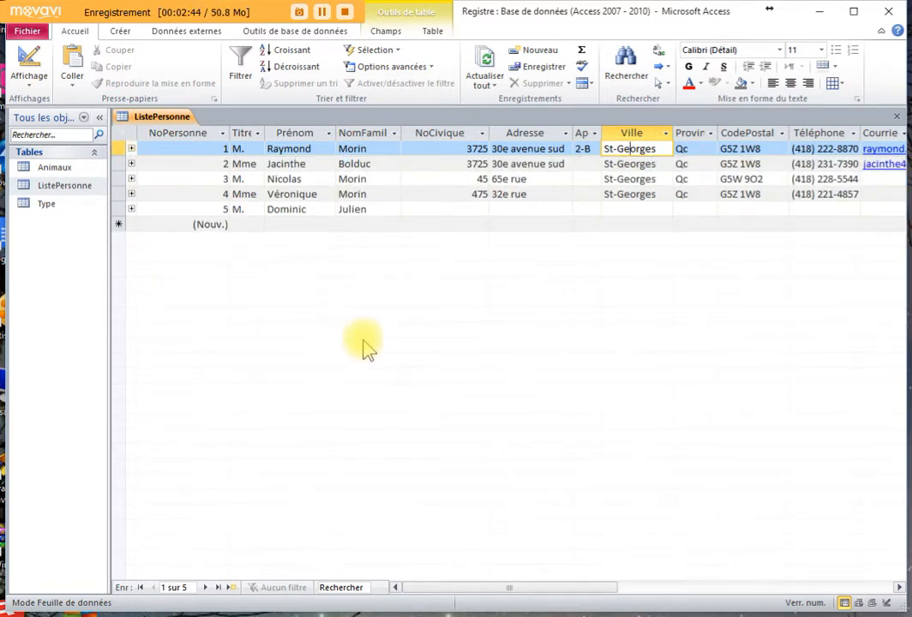
Enter Saint-Georges as the Ville for person 5 and widen the Ville column
{"action": "left_click", "coordinate": [627, 134]}
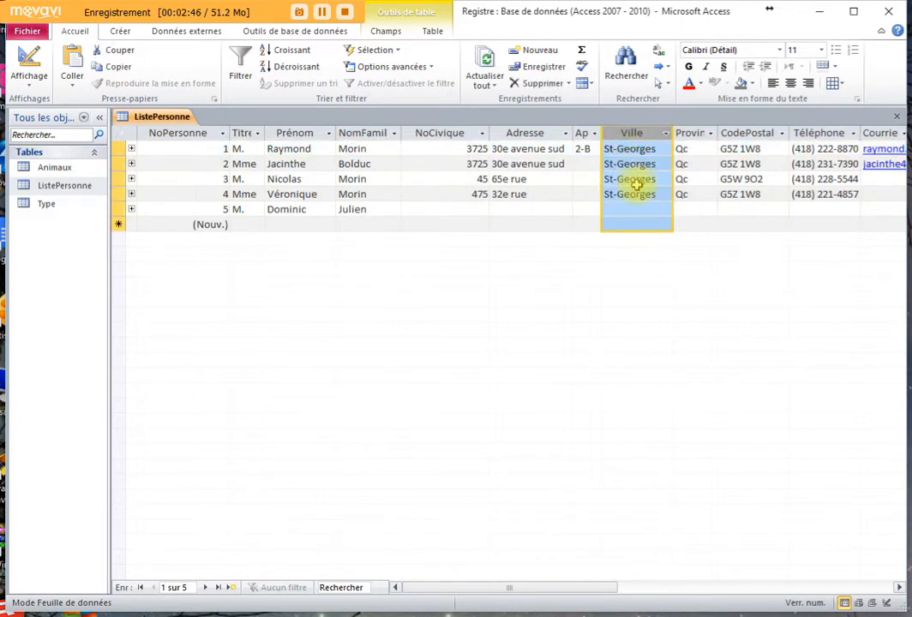
{"action": "left_click", "coordinate": [636, 164]}
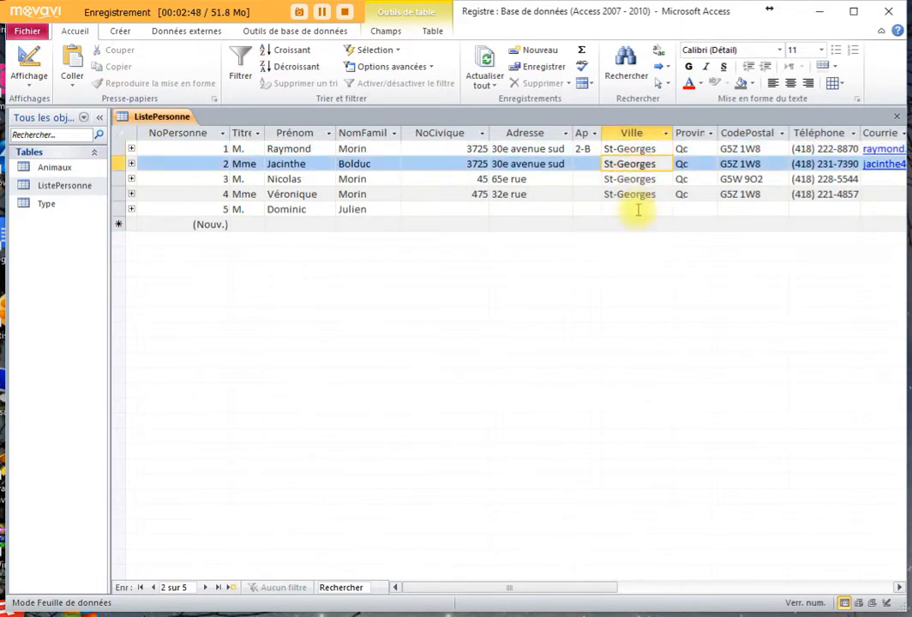
{"action": "left_click", "coordinate": [630, 208]}
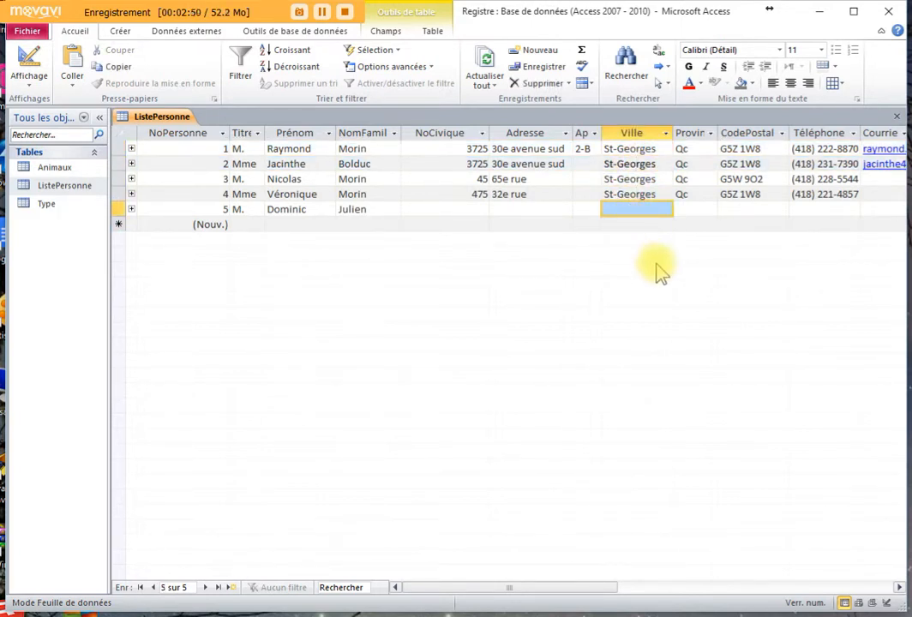
{"action": "type", "text": "Saint"}
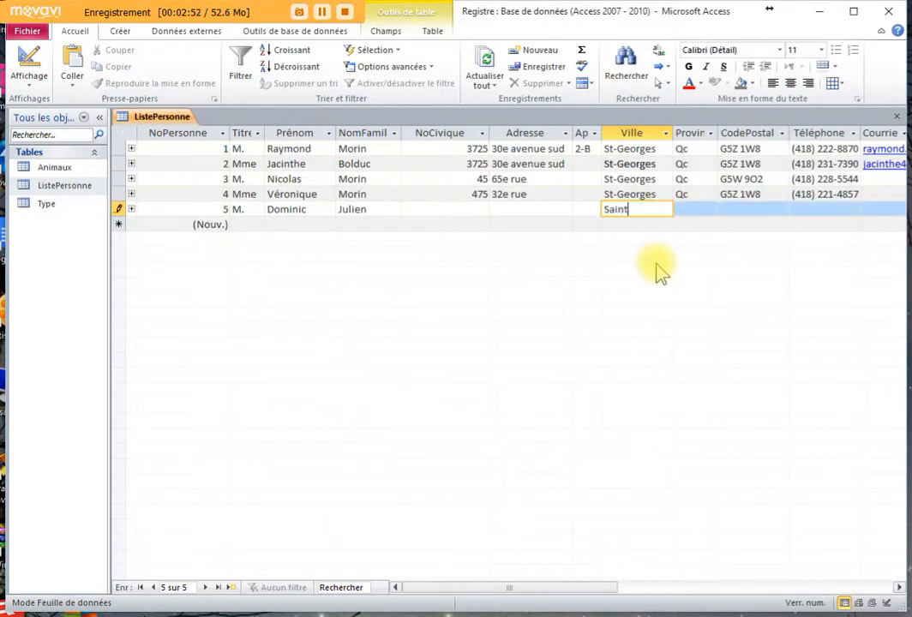
{"action": "type", "text": "-Georges"}
{"action": "left_click", "coordinate": [639, 194]}
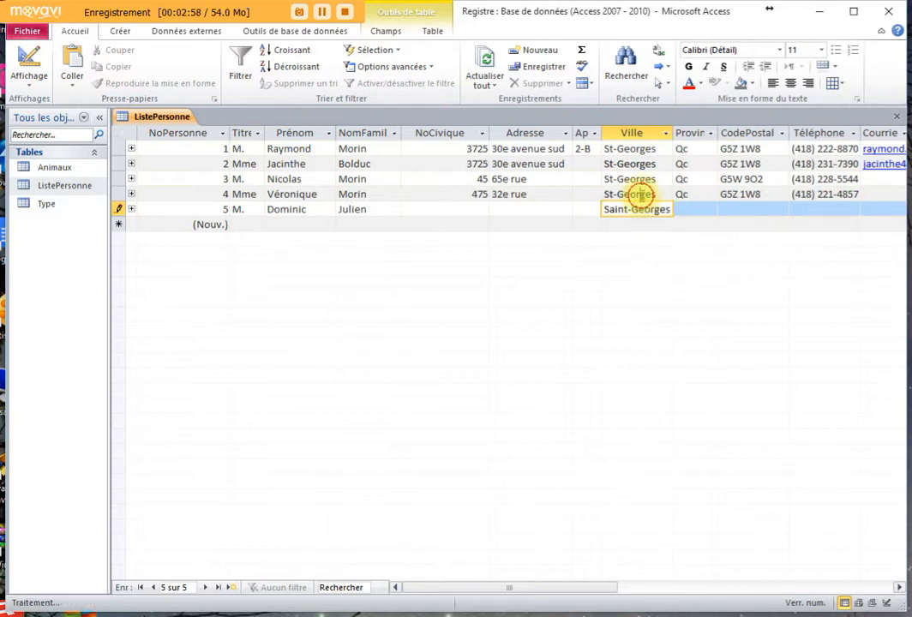
{"action": "left_click_drag", "start_coordinate": [673, 133], "coordinate": [715, 133]}
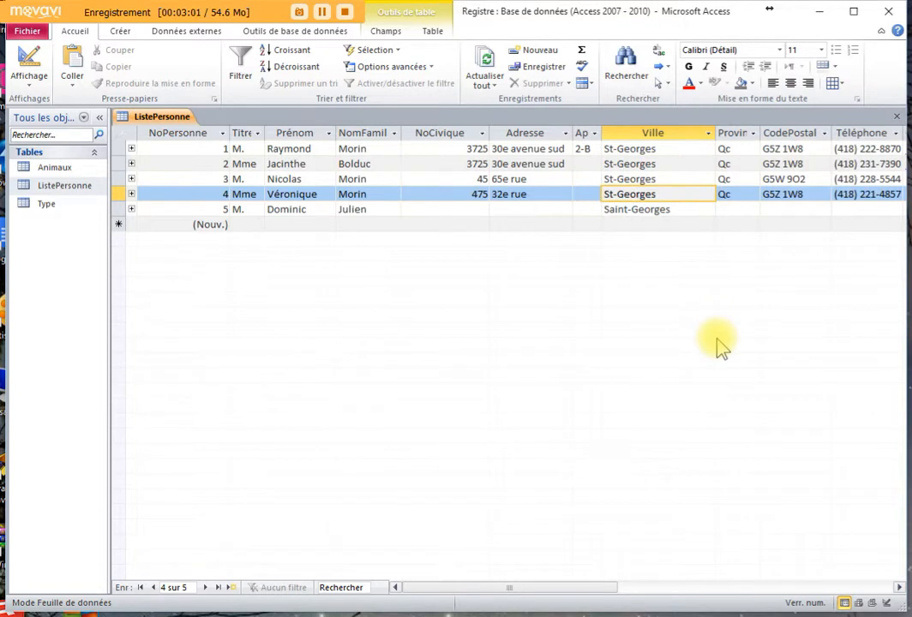
Compare how the city name is spelled in the Ville field across the person records
{"action": "left_click", "coordinate": [635, 179]}
{"action": "left_click", "coordinate": [644, 166]}
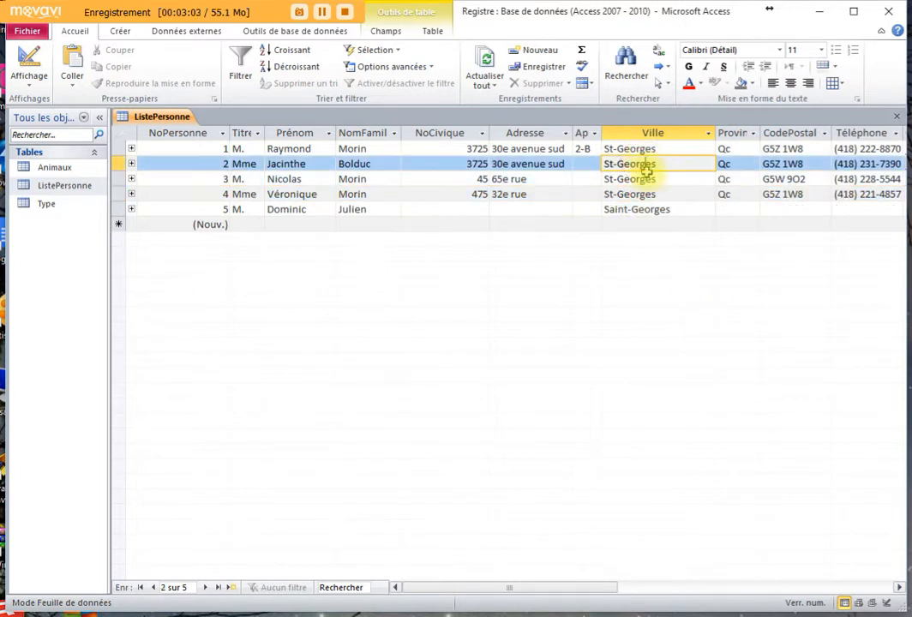
{"action": "left_click", "coordinate": [656, 212]}
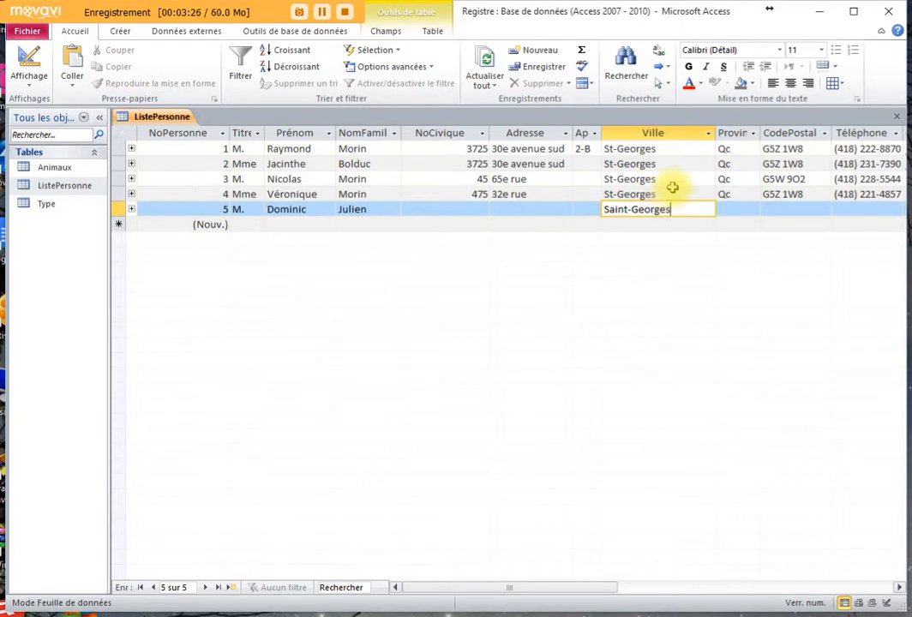
{"action": "left_click", "coordinate": [658, 165]}
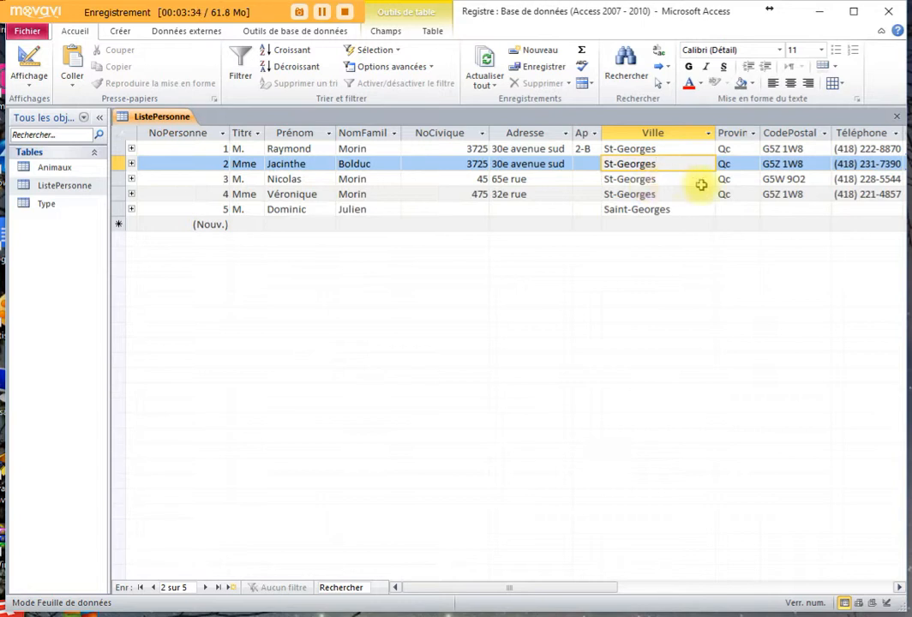
{"action": "left_click_drag", "start_coordinate": [667, 164], "coordinate": [583, 161]}
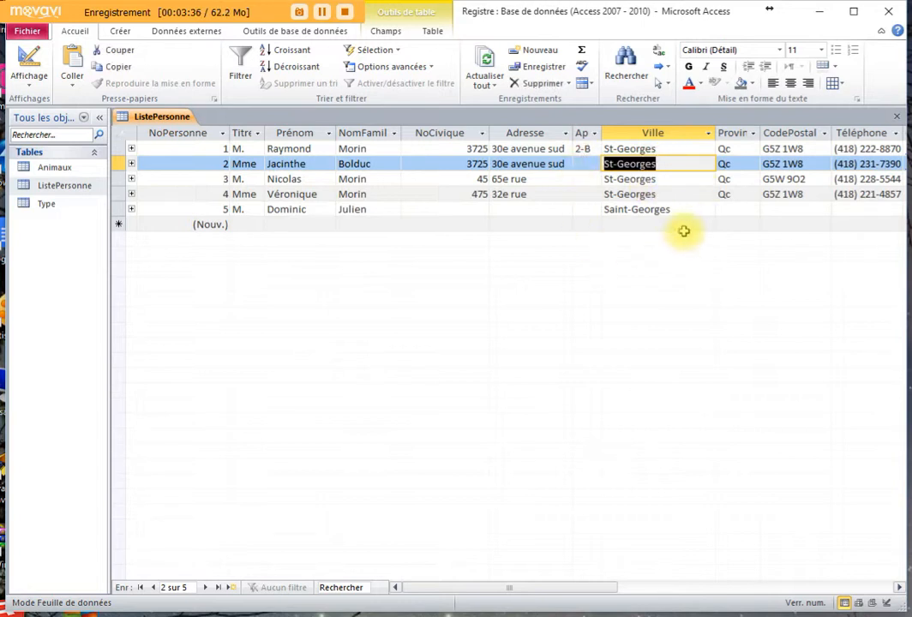
{"action": "left_click_drag", "start_coordinate": [631, 208], "coordinate": [576, 207]}
{"action": "left_click_drag", "start_coordinate": [671, 164], "coordinate": [608, 165]}
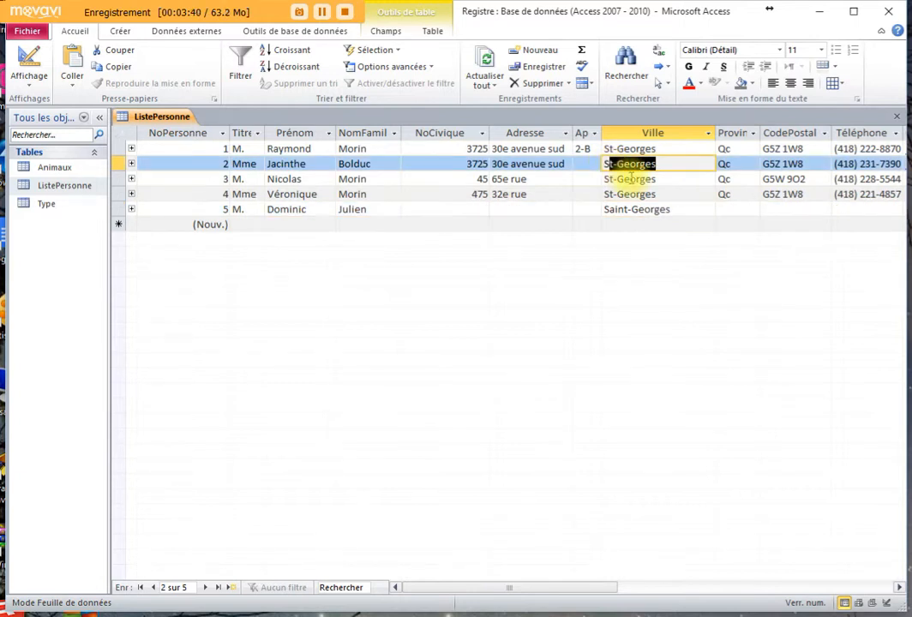
{"action": "left_click", "coordinate": [631, 177]}
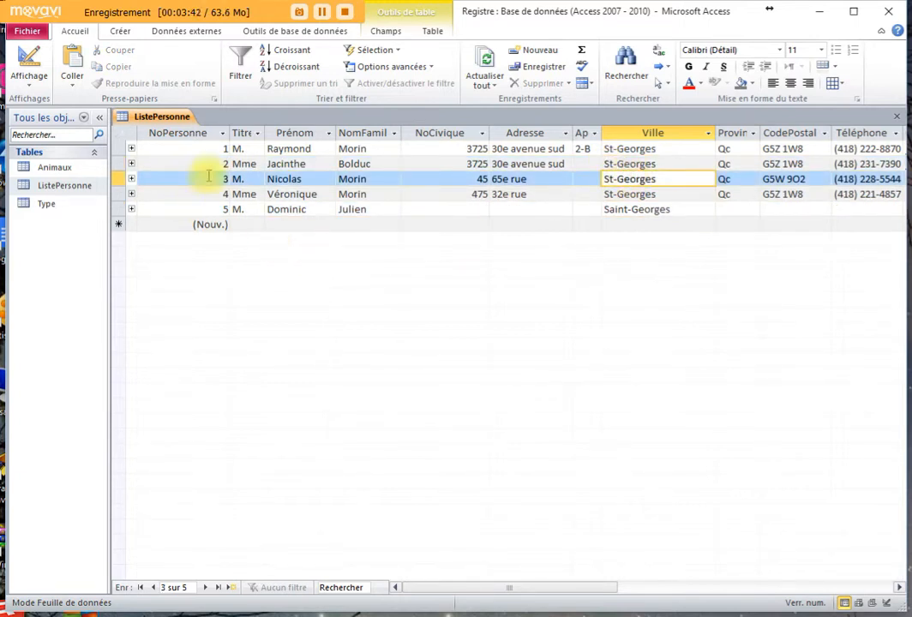
Create a new table in design view with a NoVille field of type NuméroAuto
{"action": "left_click", "coordinate": [121, 32]}
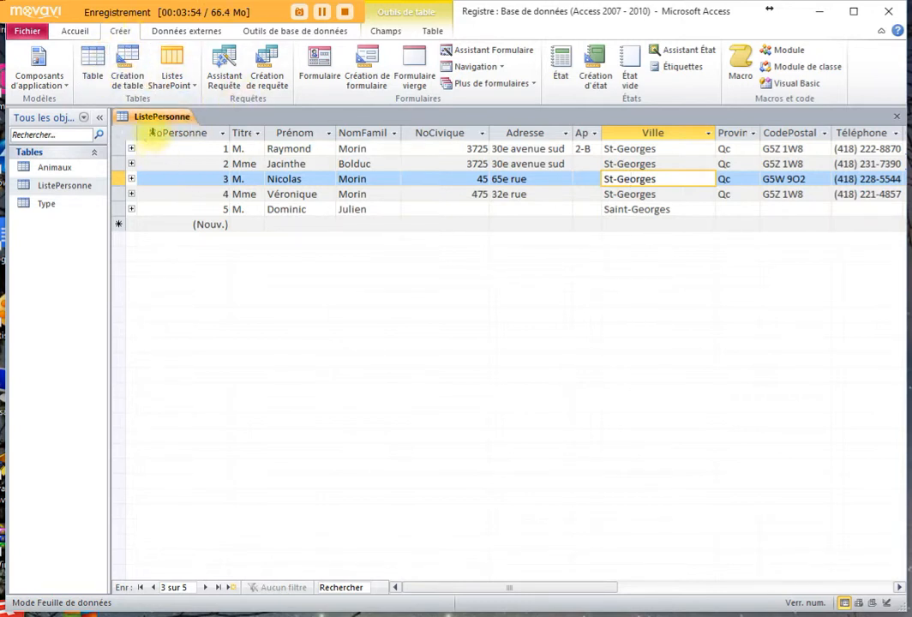
{"action": "left_click", "coordinate": [128, 62]}
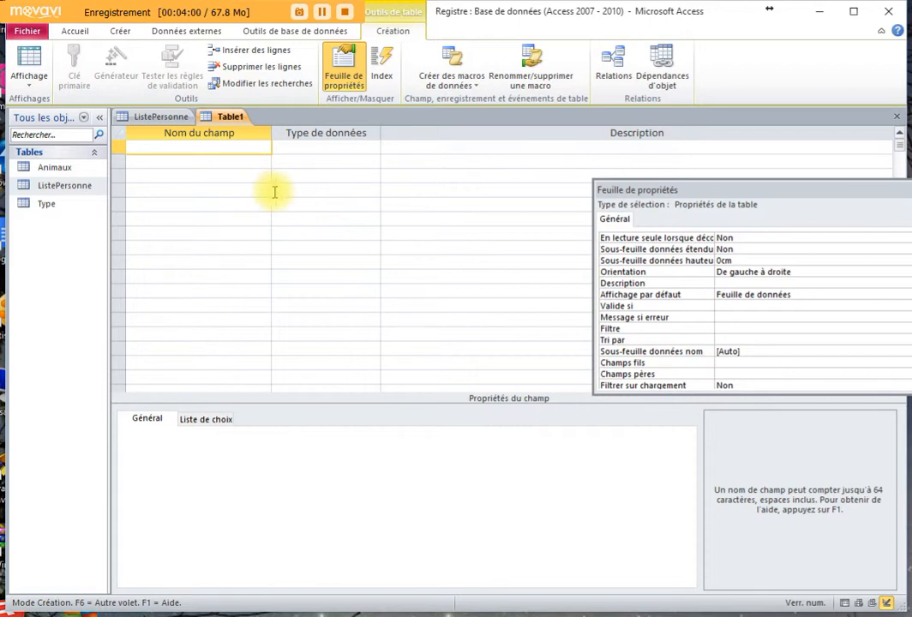
{"action": "type", "text": "N"}
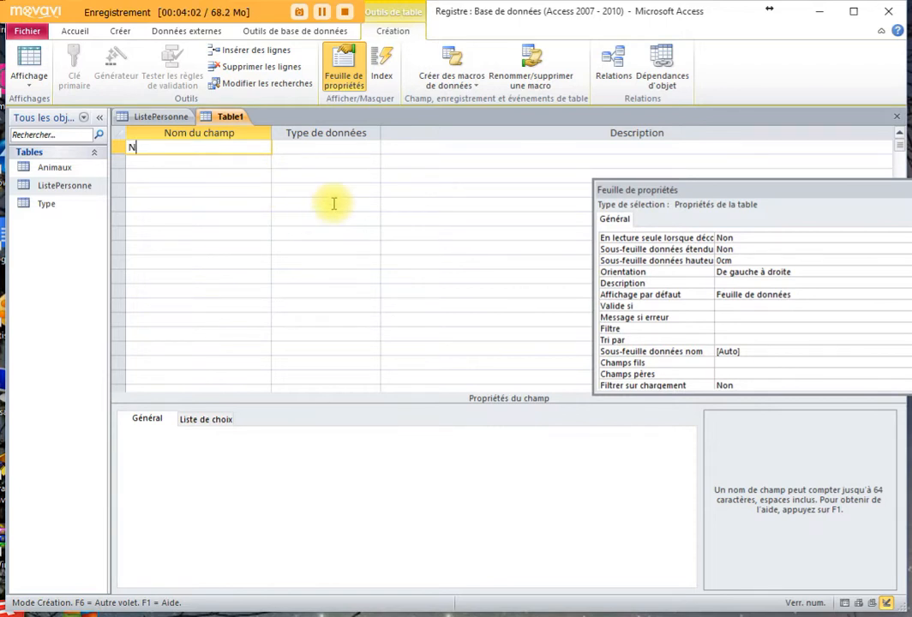
{"action": "type", "text": "oVille"}
{"action": "left_click", "coordinate": [288, 146]}
{"action": "left_click", "coordinate": [375, 148]}
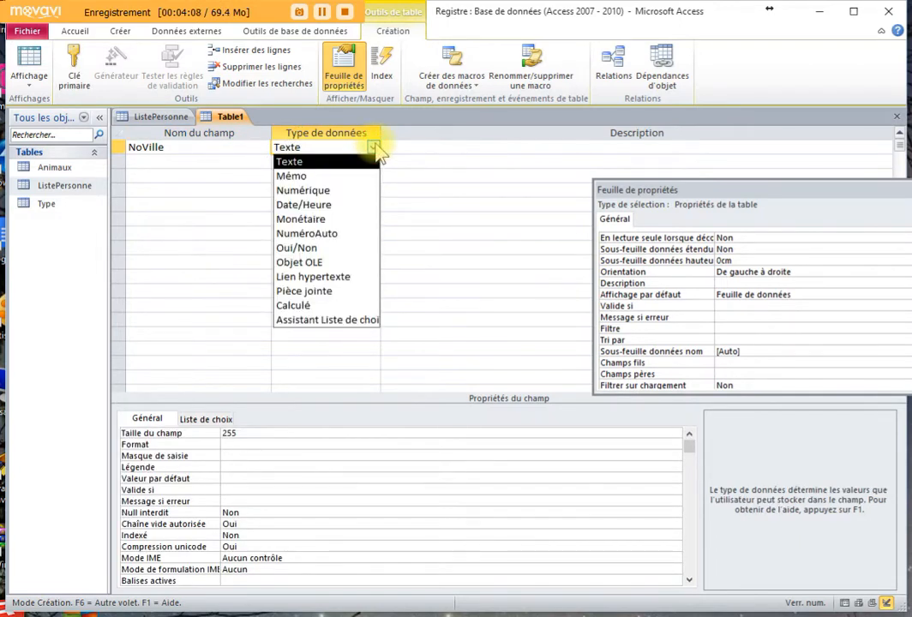
{"action": "left_click", "coordinate": [331, 235]}
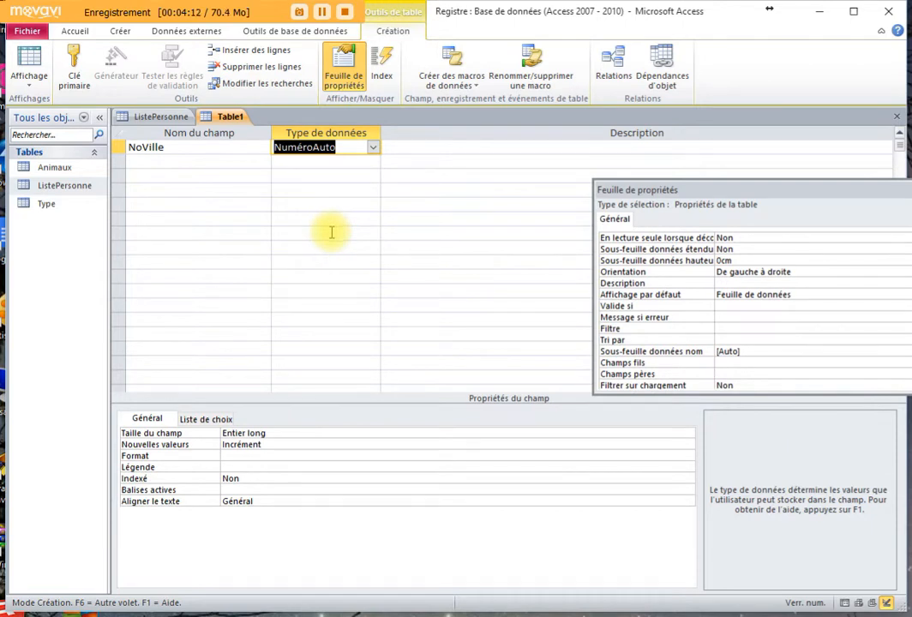
Add a Ville field of type Texte with a field size of 50
{"action": "left_click", "coordinate": [155, 161]}
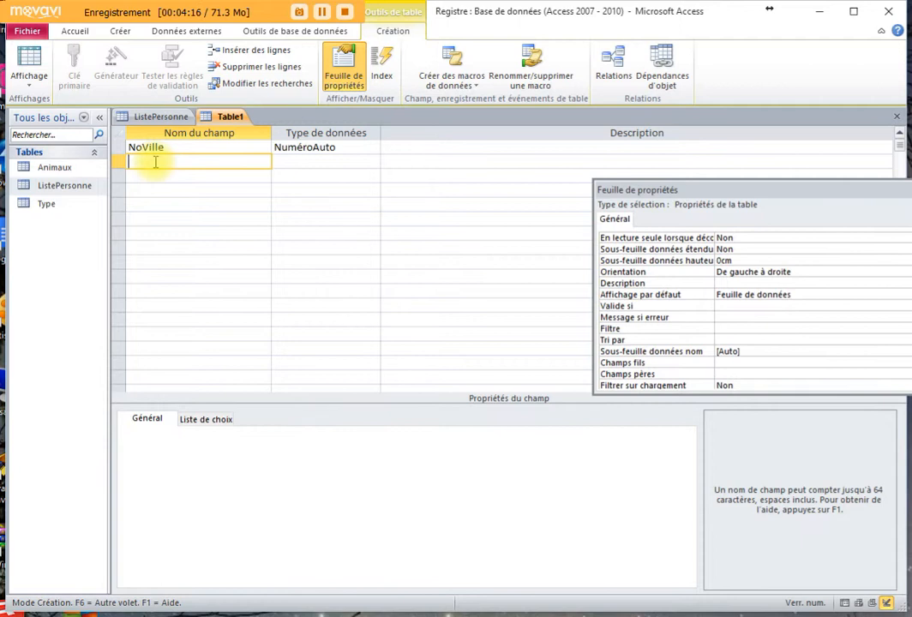
{"action": "type", "text": "Ville"}
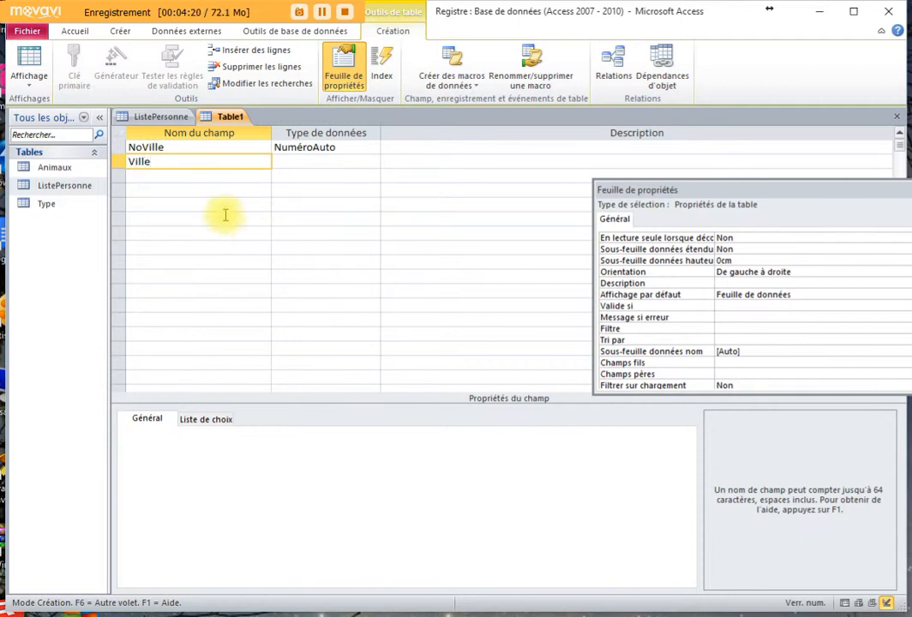
{"action": "left_click", "coordinate": [298, 161]}
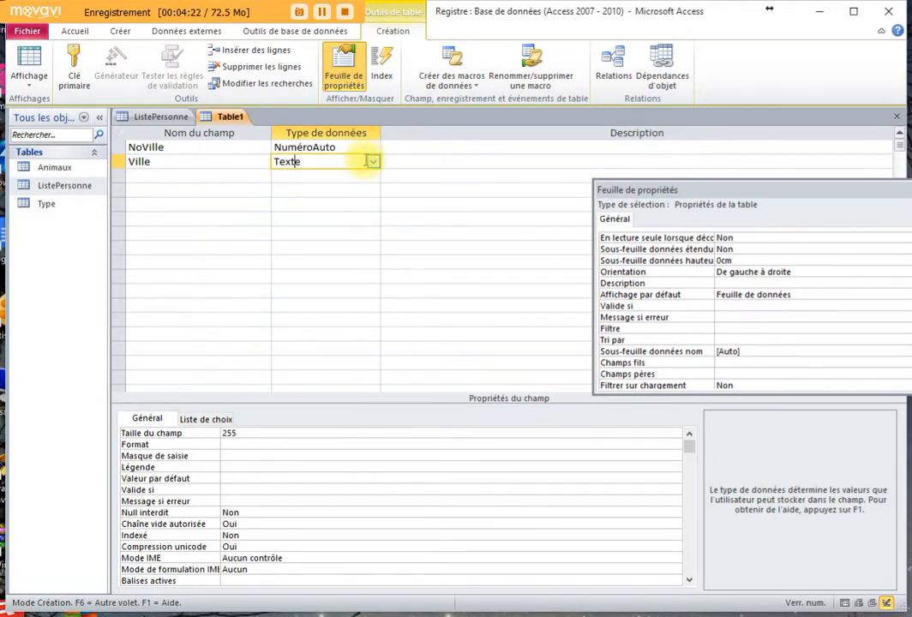
{"action": "left_click", "coordinate": [230, 434]}
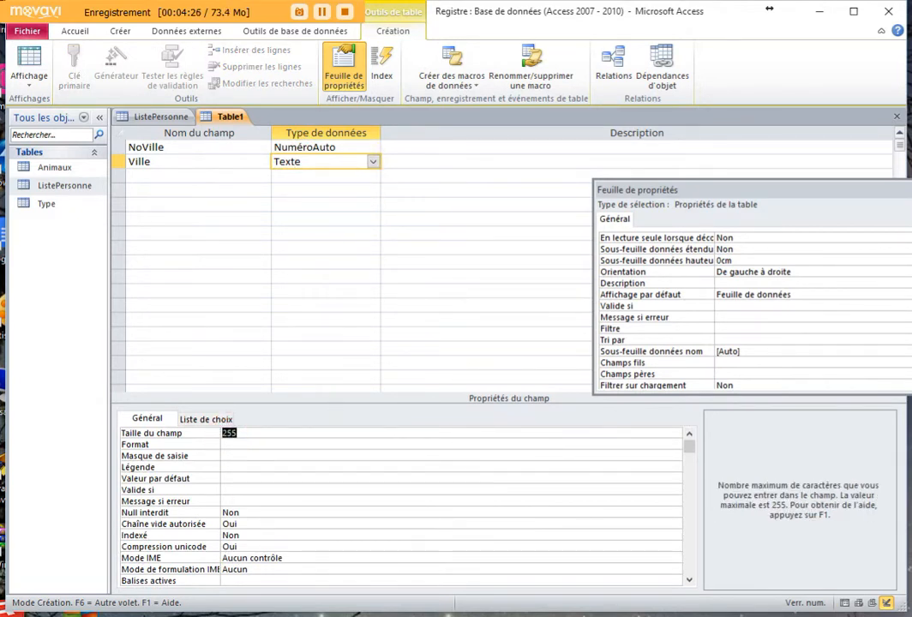
{"action": "type", "text": "50"}
{"action": "left_click", "coordinate": [228, 162]}
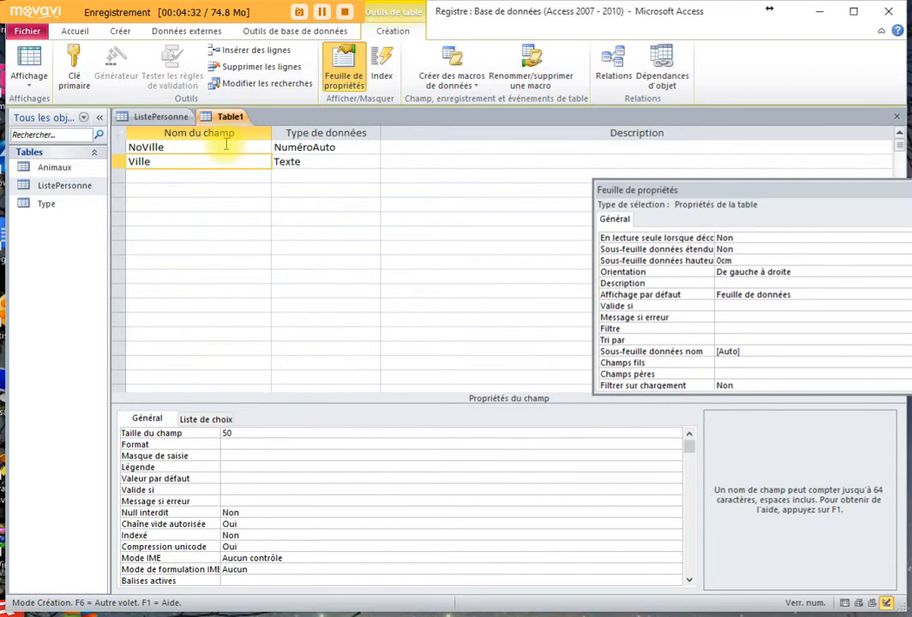
Review the Ville field's caption, default value, Null interdit and Chaîne vide autorisée properties
{"action": "left_click", "coordinate": [226, 146]}
{"action": "left_click", "coordinate": [226, 162]}
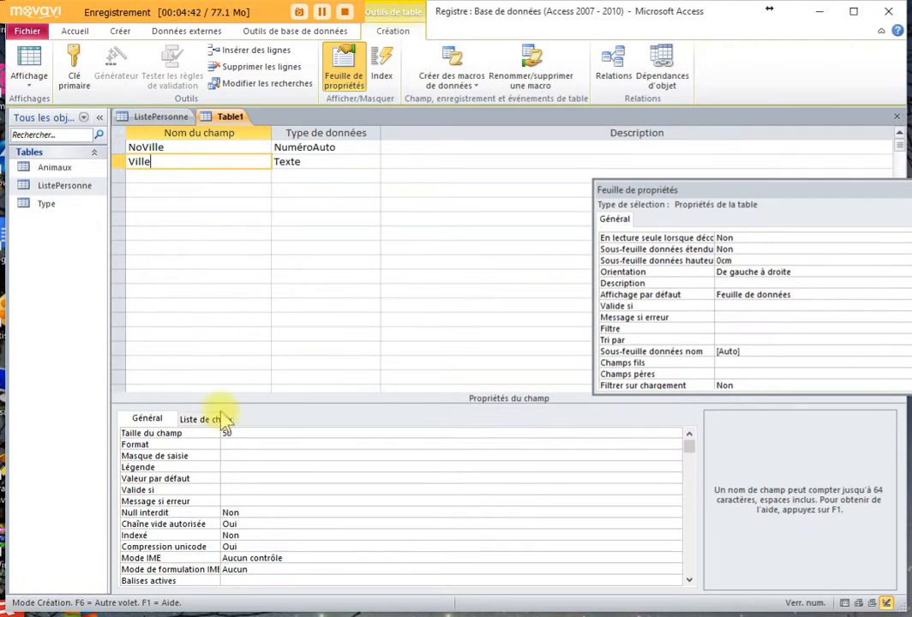
{"action": "left_click", "coordinate": [234, 467]}
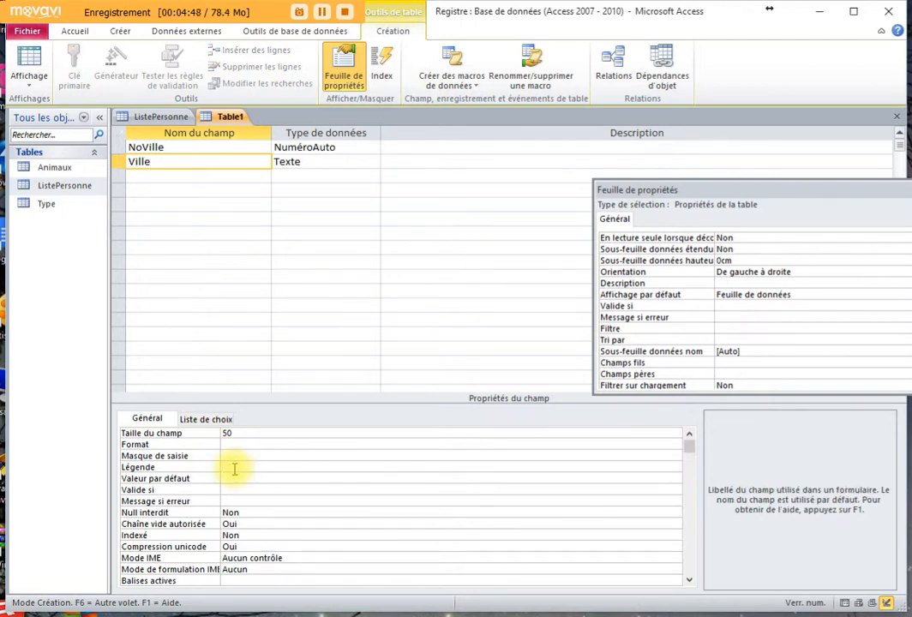
{"action": "left_click", "coordinate": [235, 478]}
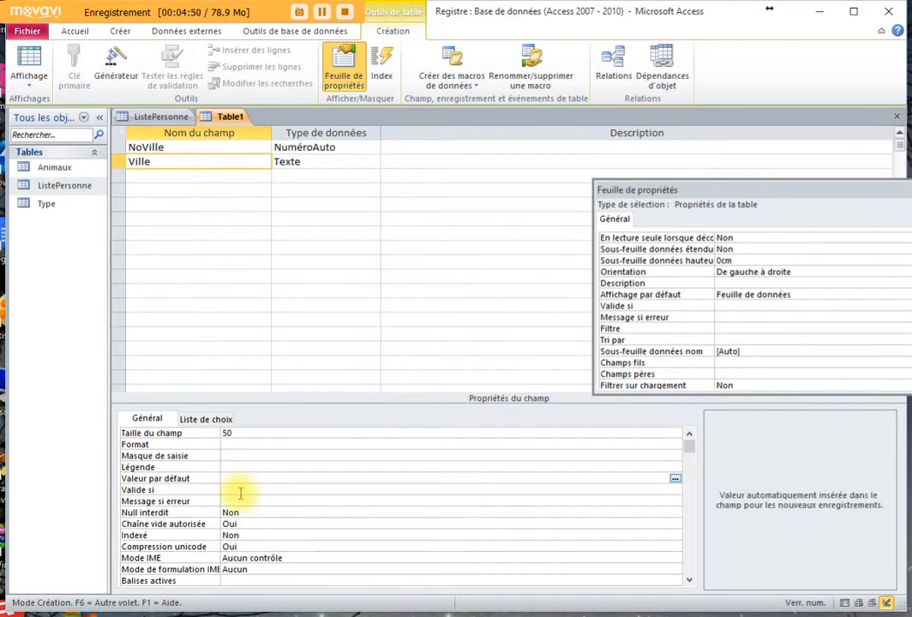
{"action": "left_click", "coordinate": [245, 512]}
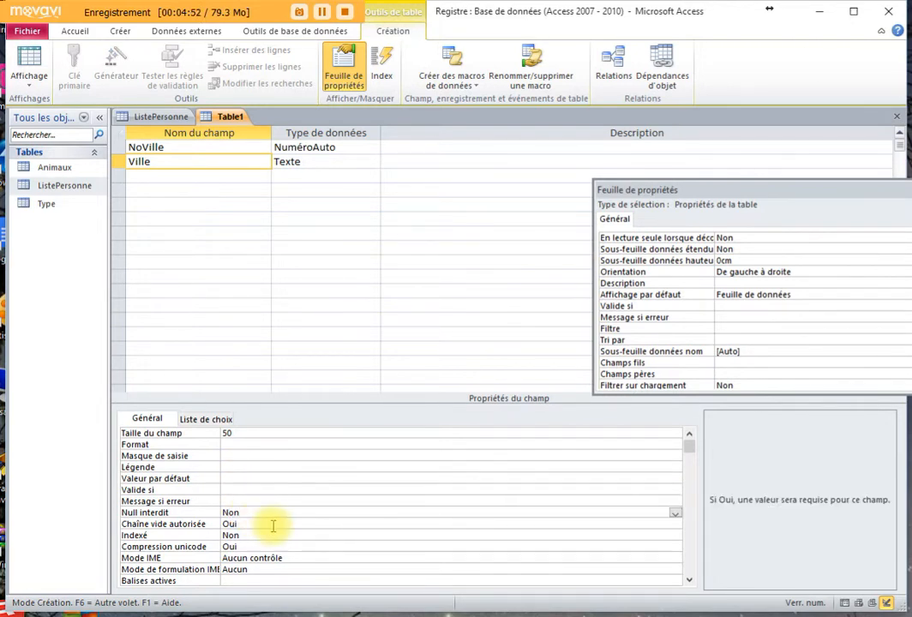
{"action": "left_click", "coordinate": [268, 524]}
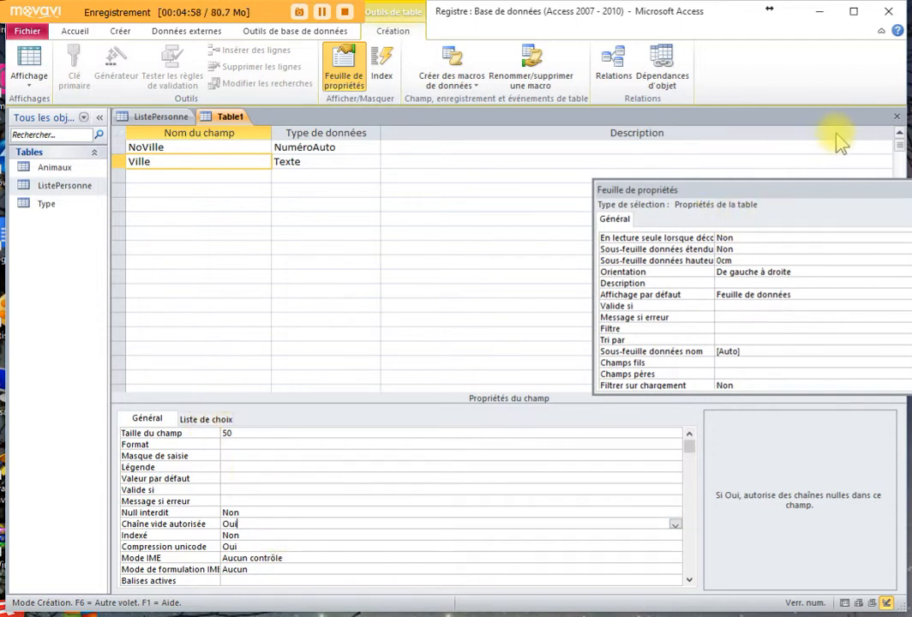
{"action": "left_click", "coordinate": [897, 116]}
{"action": "left_click", "coordinate": [399, 408]}
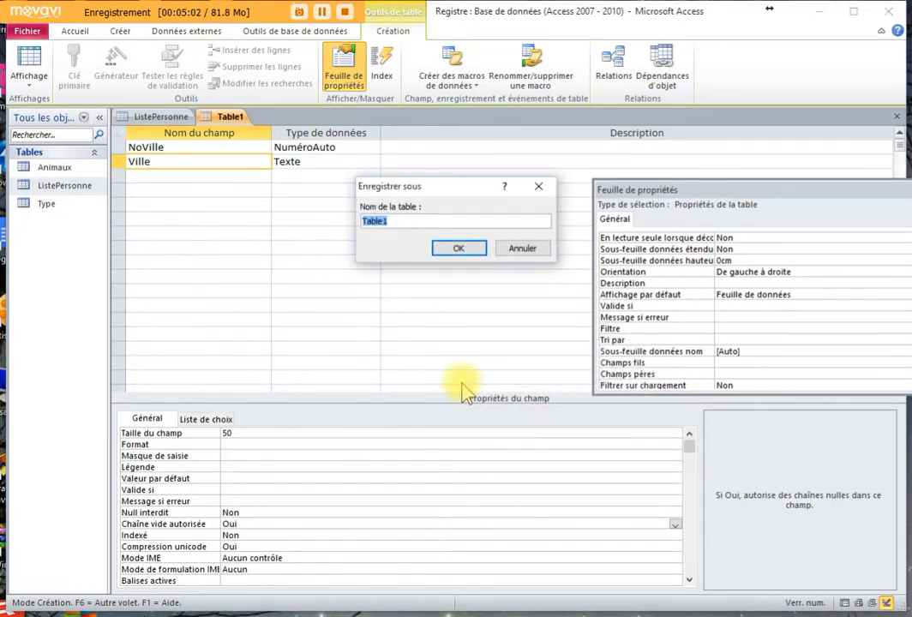
{"action": "type", "text": "Villes"}
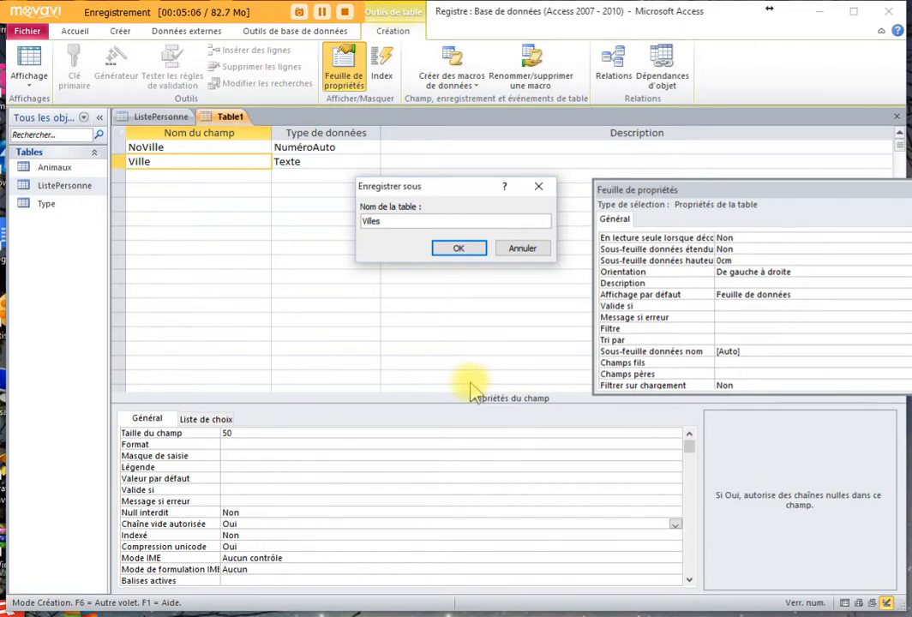
{"action": "left_click", "coordinate": [463, 251]}
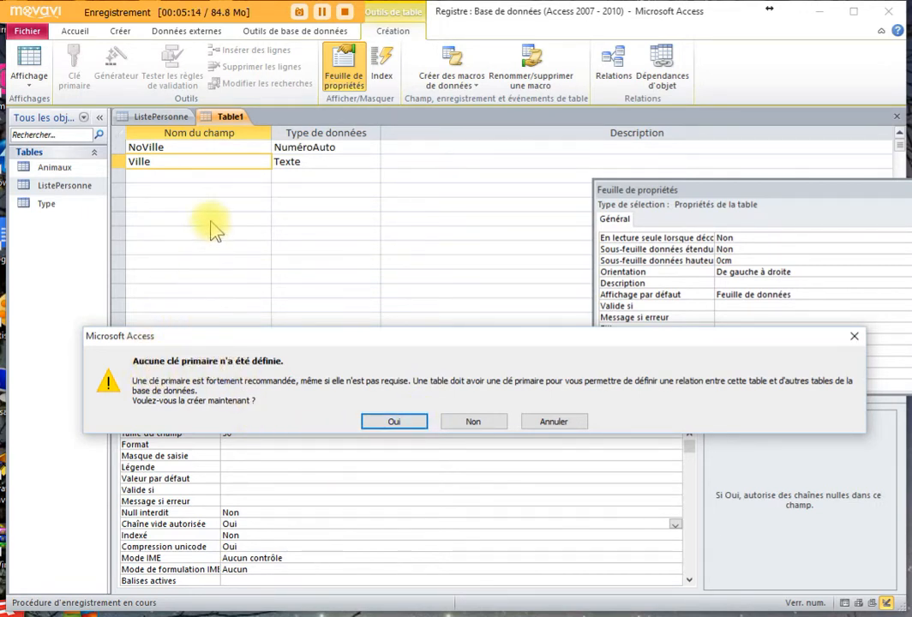
{"action": "left_click", "coordinate": [566, 424]}
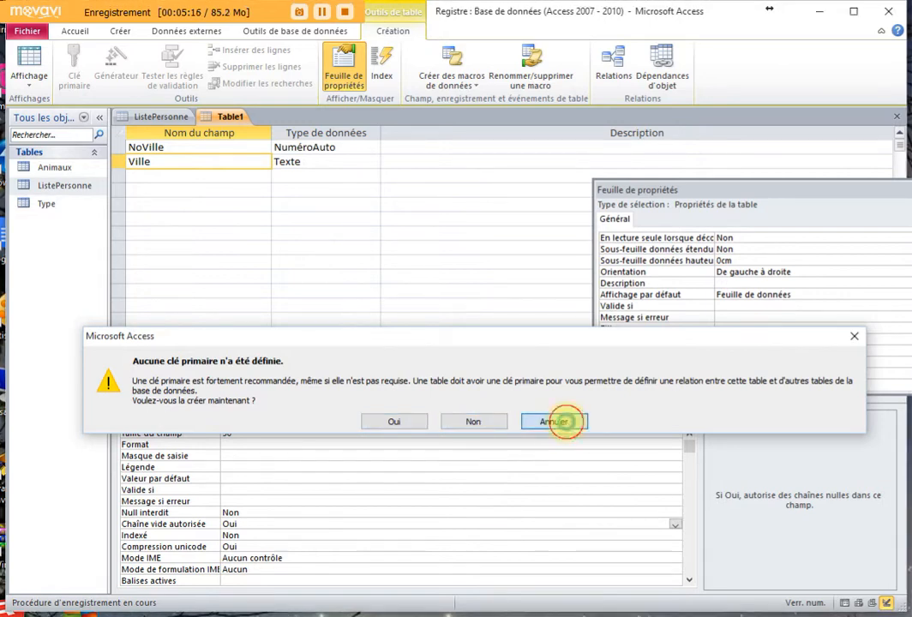
Make the NoVille field the table's primary key
{"action": "left_click", "coordinate": [189, 146]}
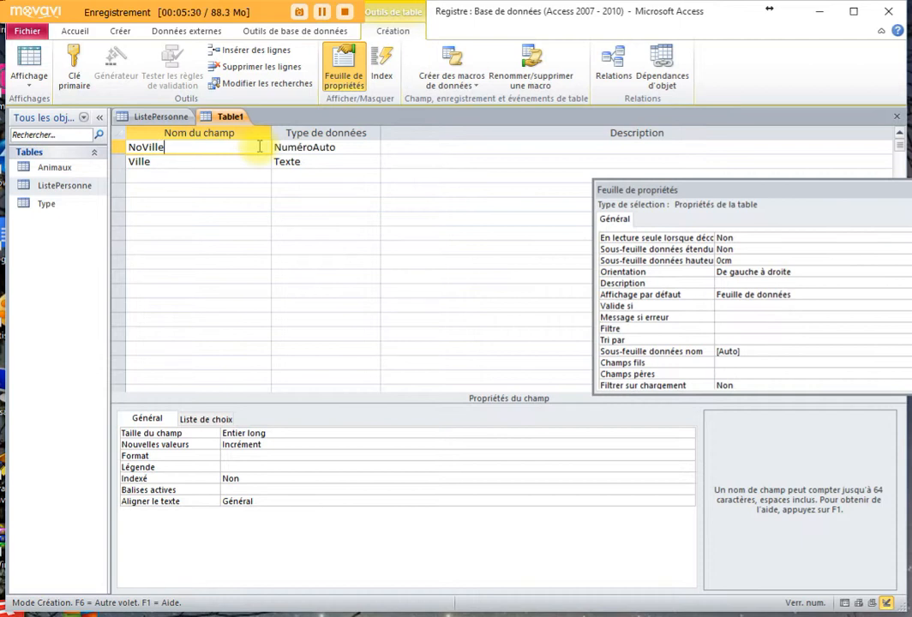
{"action": "left_click", "coordinate": [193, 172]}
{"action": "left_click", "coordinate": [185, 149]}
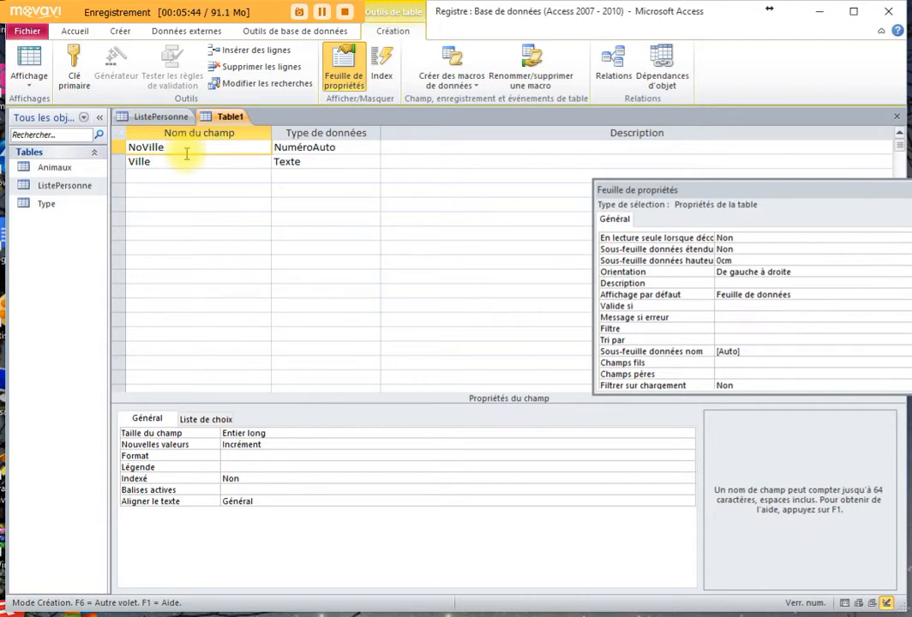
{"action": "left_click", "coordinate": [76, 64]}
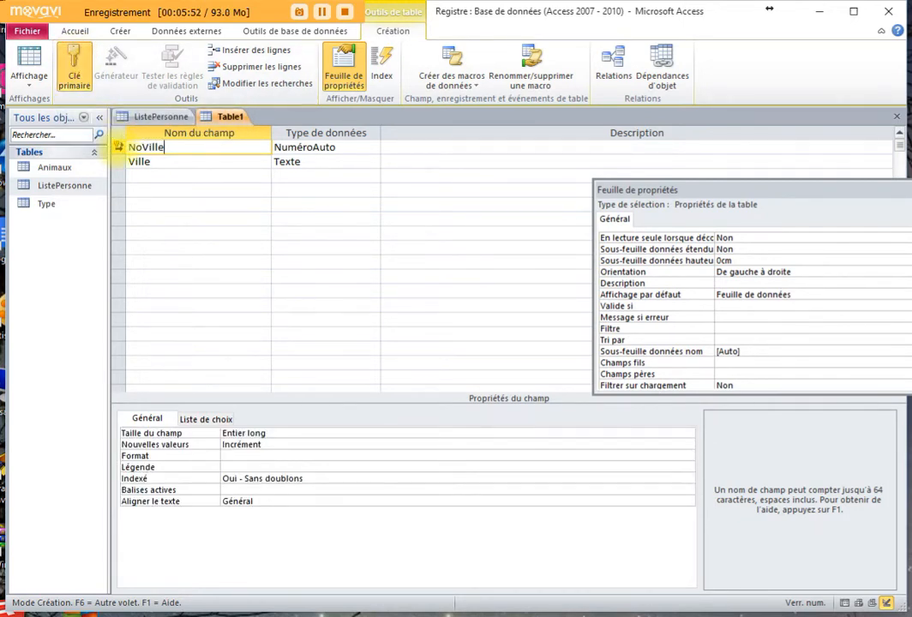
{"action": "left_click", "coordinate": [163, 162]}
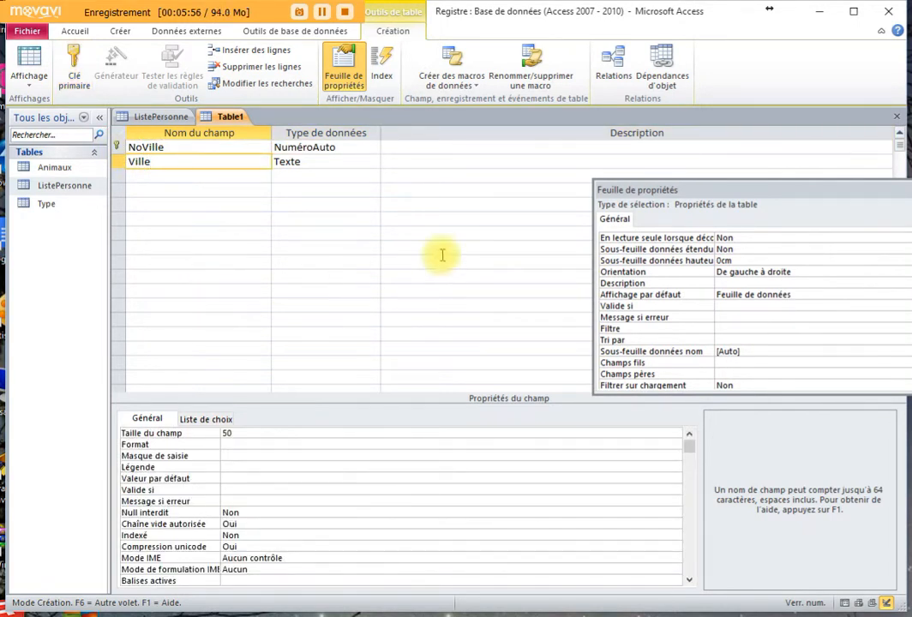
Close the new table and save its structure under the name Villes
{"action": "left_click", "coordinate": [897, 117]}
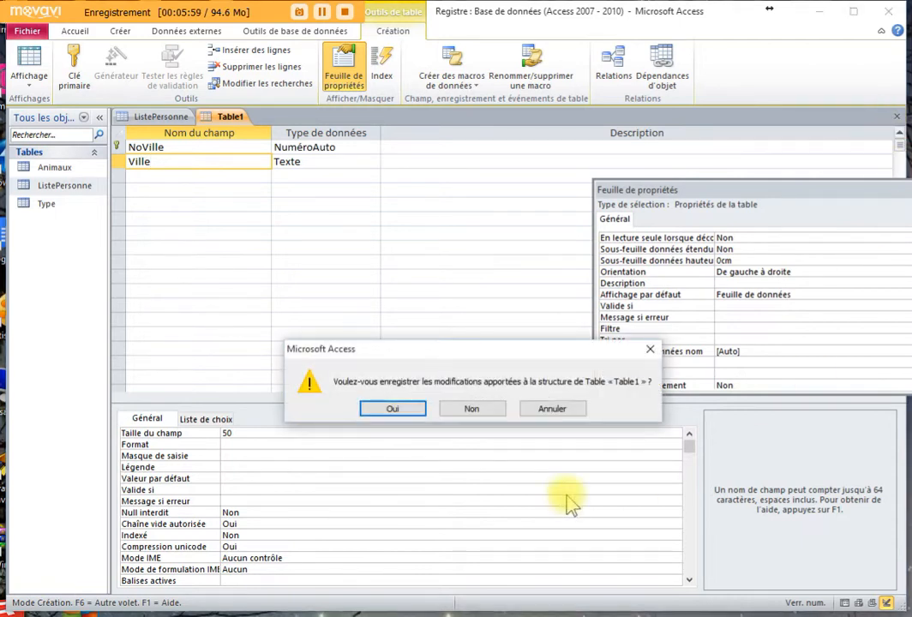
{"action": "left_click", "coordinate": [401, 413]}
{"action": "type", "text": "Villes"}
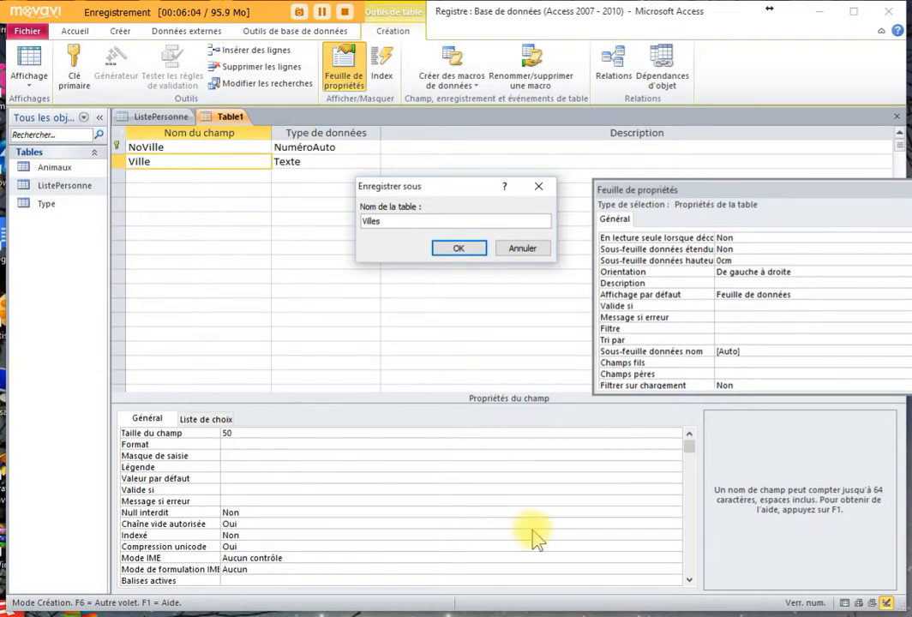
{"action": "left_click", "coordinate": [461, 249]}
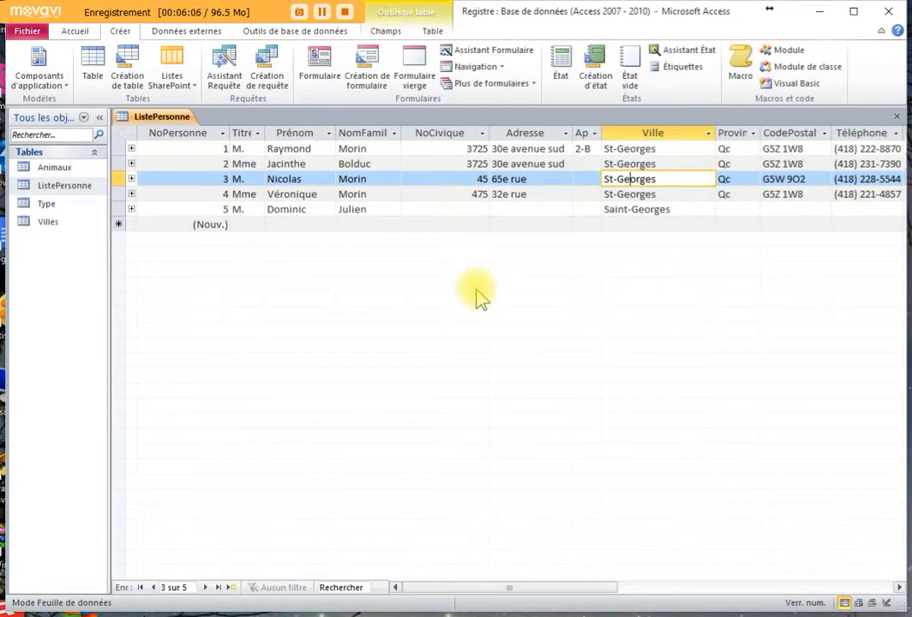
Open the Villes table and save a first record with St-Georges as the Ville
{"action": "double_click", "coordinate": [46, 222]}
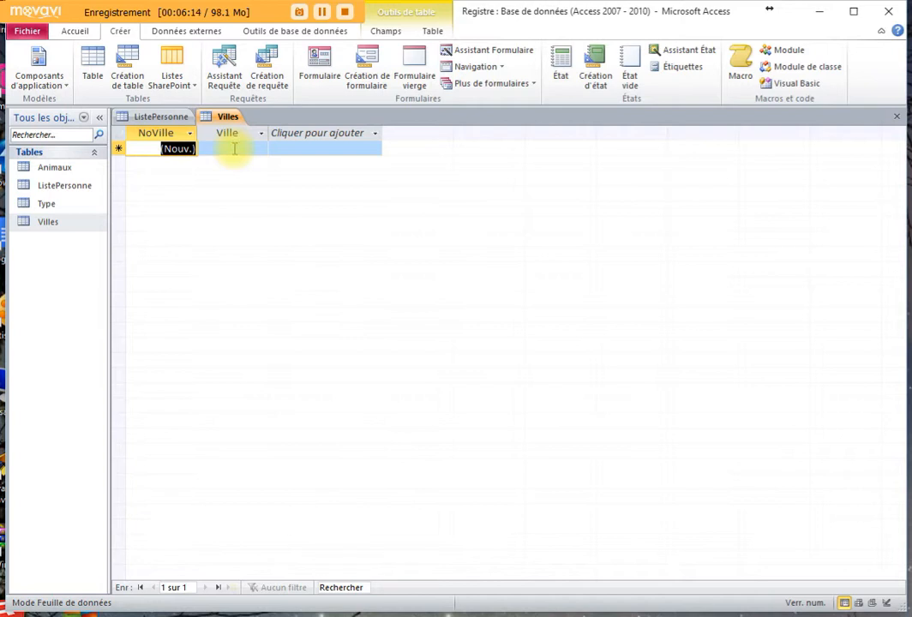
{"action": "left_click", "coordinate": [234, 150]}
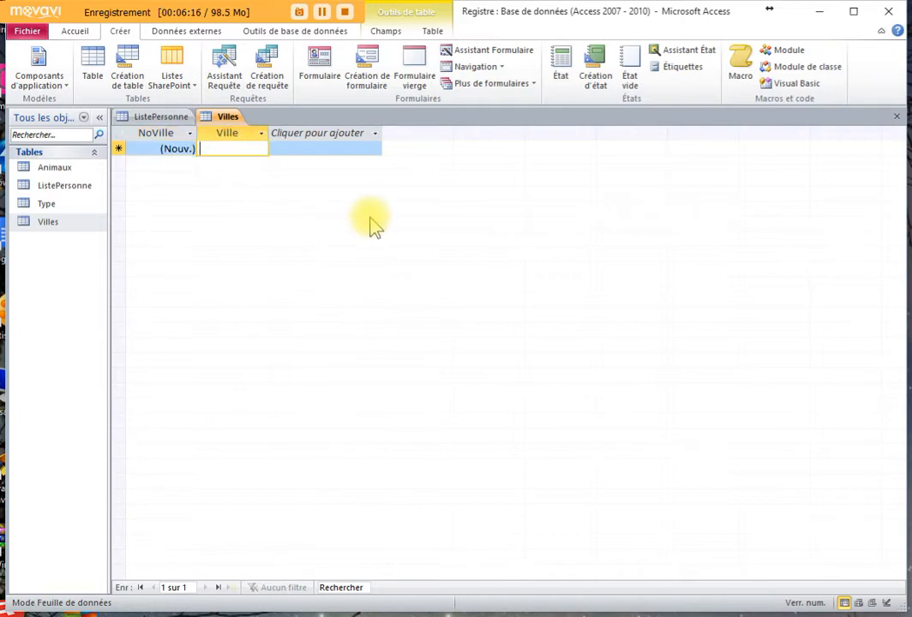
{"action": "type", "text": "St"}
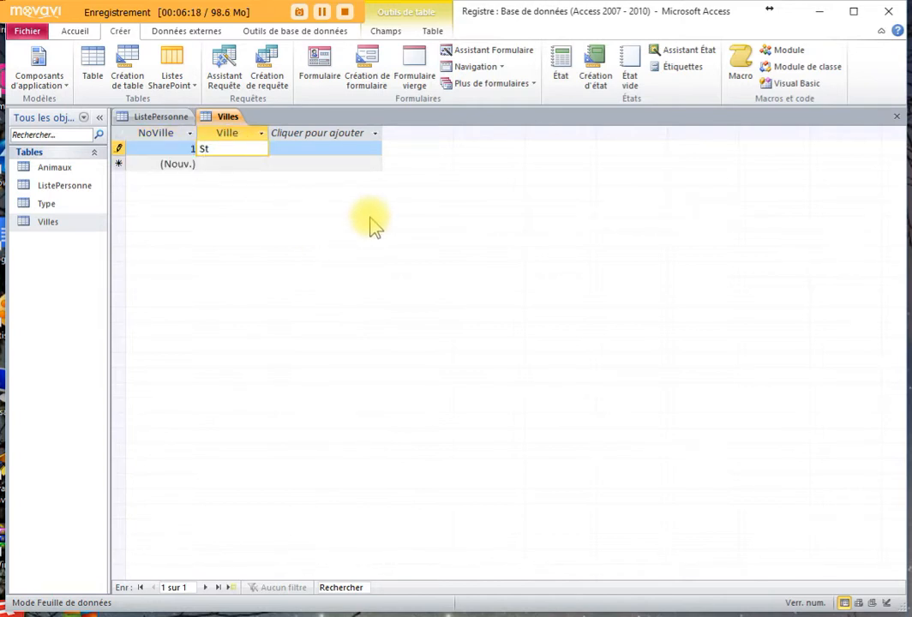
{"action": "type", "text": "-Georges"}
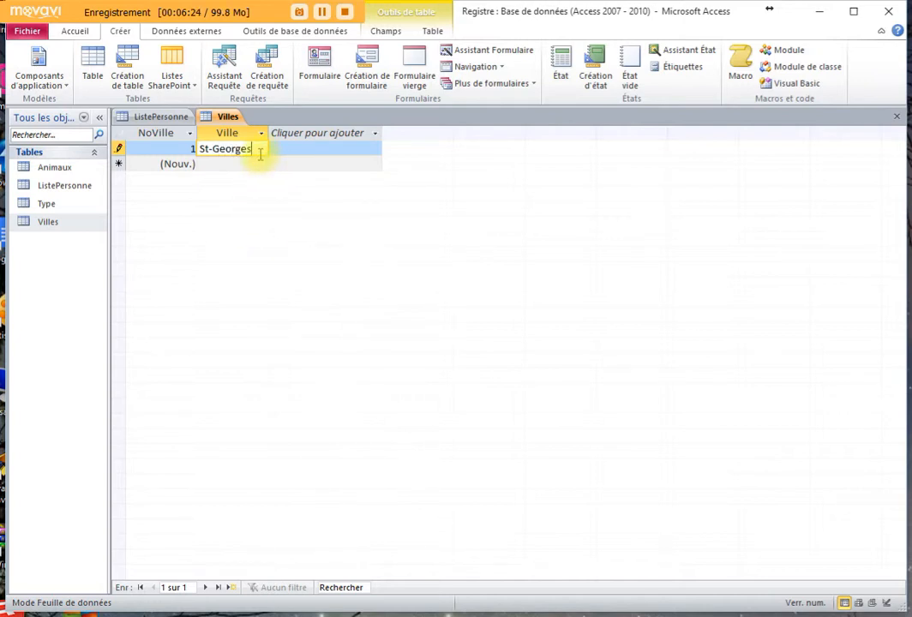
{"action": "left_click", "coordinate": [119, 150]}
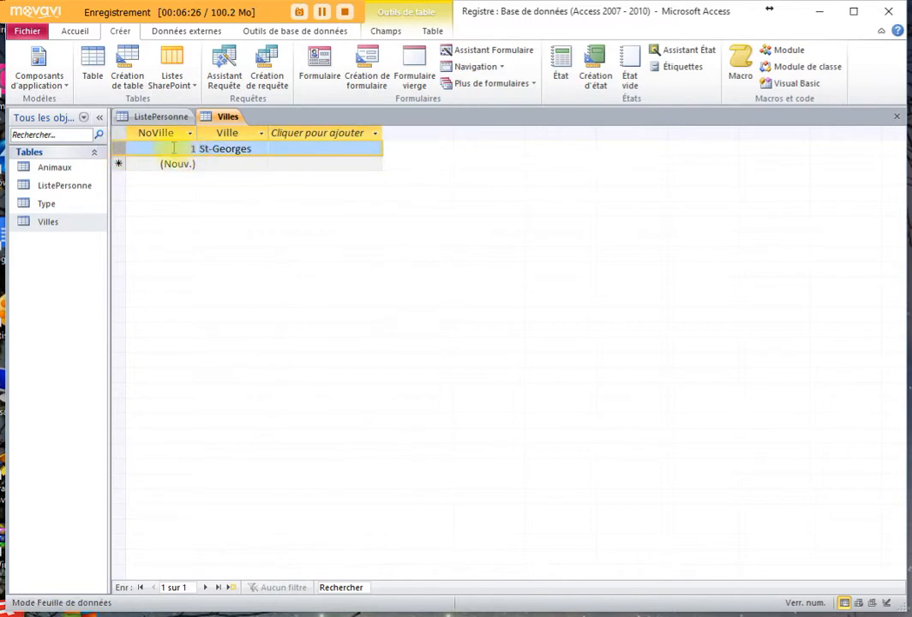
{"action": "left_click", "coordinate": [173, 148]}
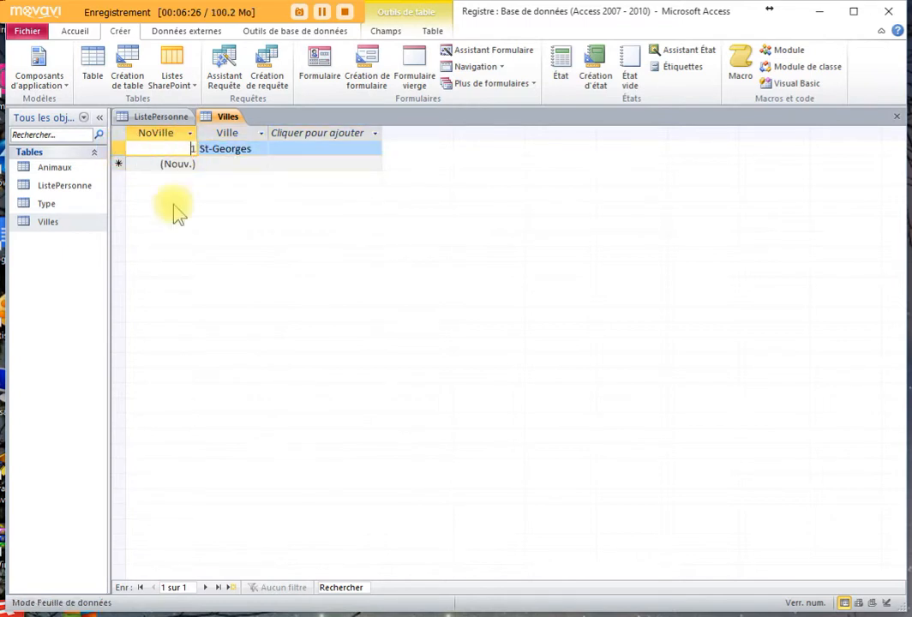
Display the field properties of the Ville column in the Villes datasheet
{"action": "left_click", "coordinate": [232, 148]}
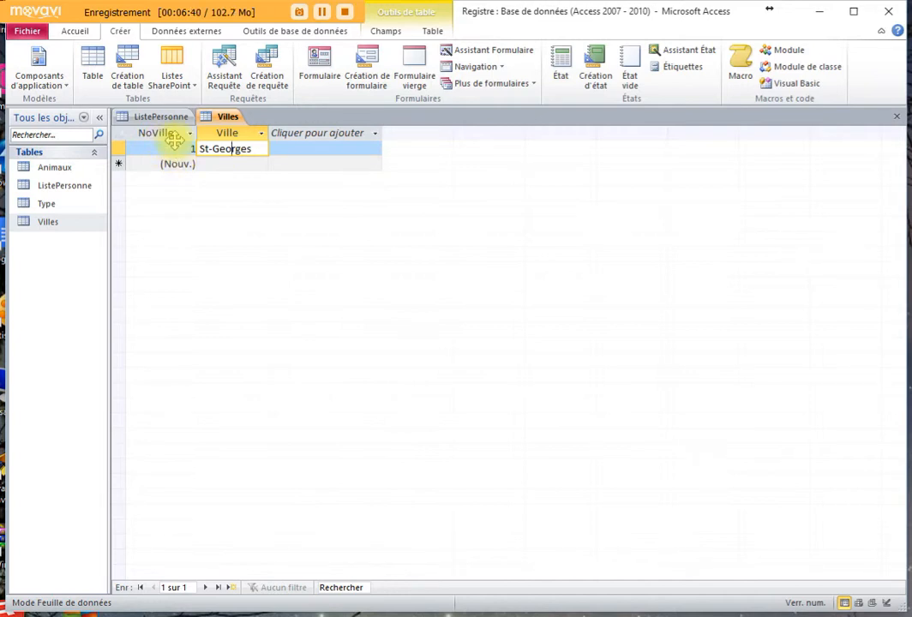
{"action": "left_click", "coordinate": [385, 32]}
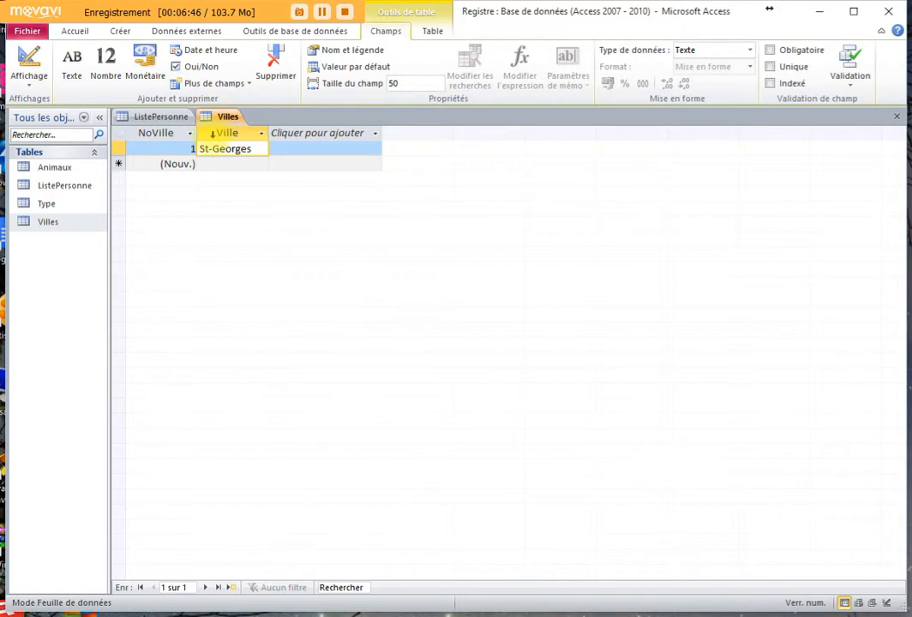
{"action": "left_click", "coordinate": [213, 134]}
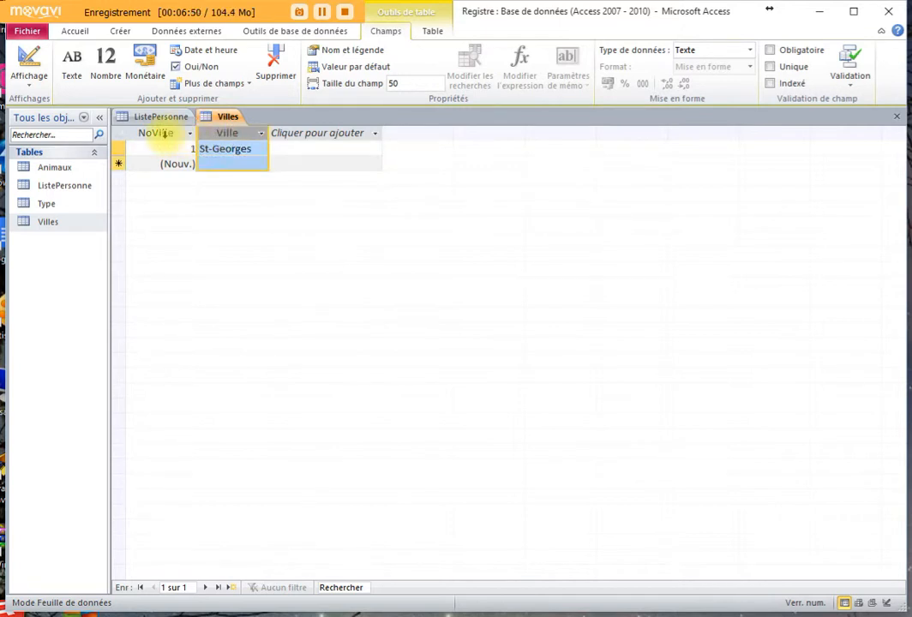
Hide the NoVille and Cliquer pour ajouter columns in the Villes datasheet
{"action": "left_click", "coordinate": [142, 135]}
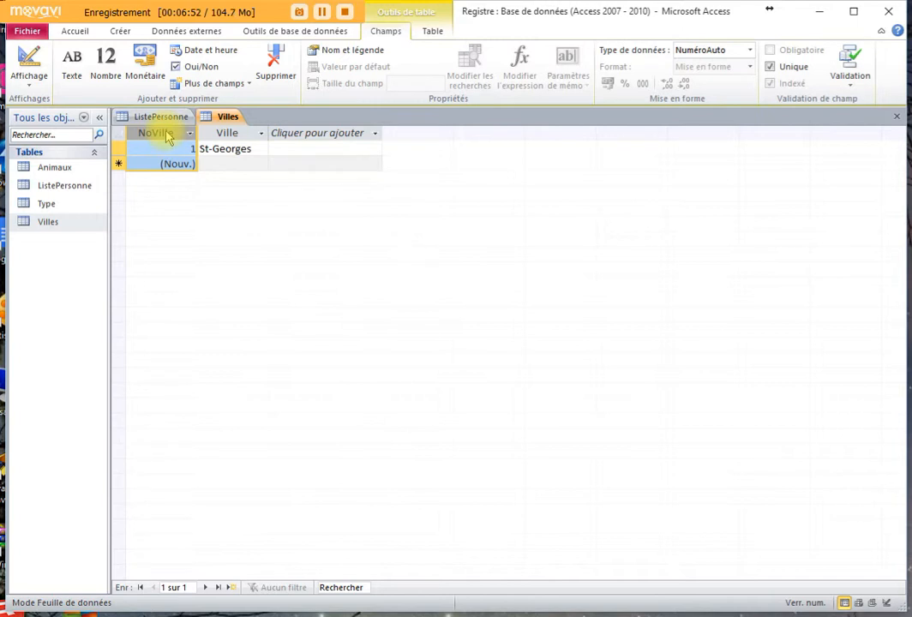
{"action": "right_click", "coordinate": [168, 139]}
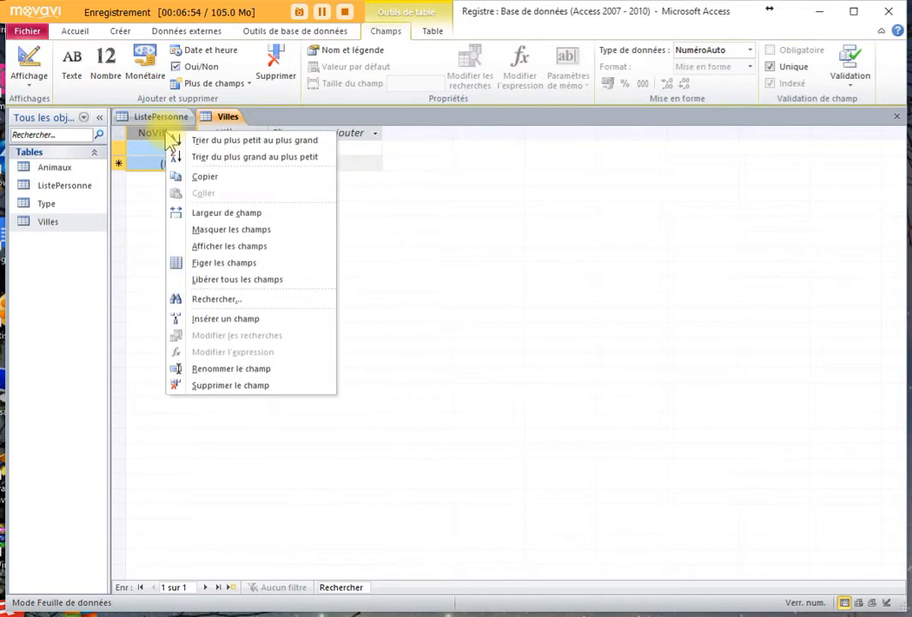
{"action": "left_click", "coordinate": [239, 249]}
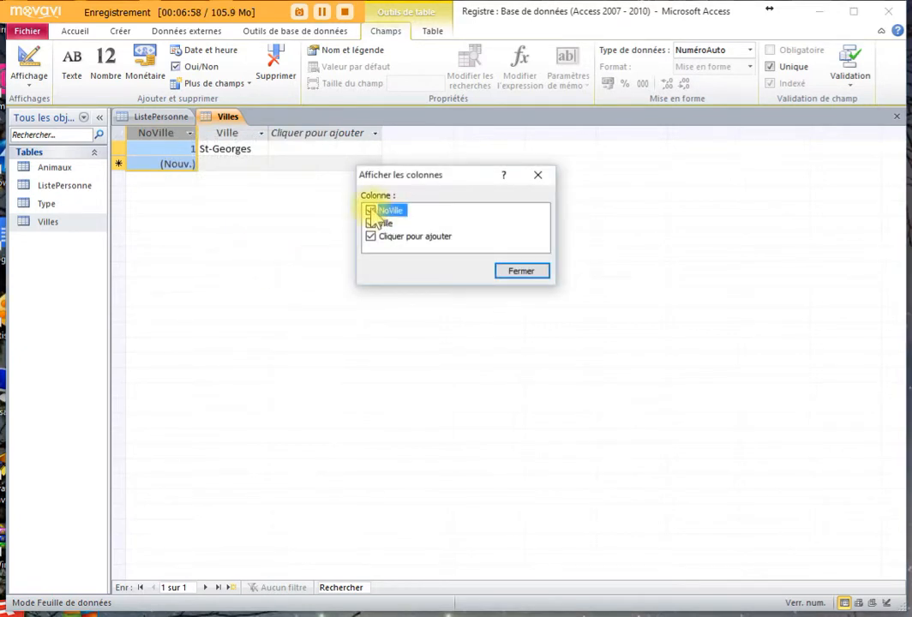
{"action": "left_click", "coordinate": [371, 211]}
{"action": "left_click", "coordinate": [370, 236]}
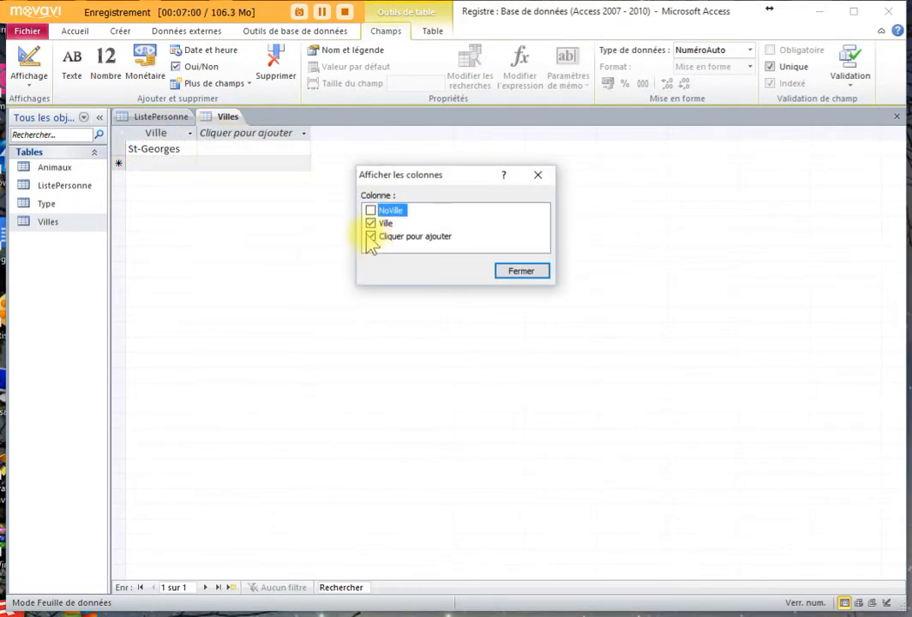
{"action": "left_click", "coordinate": [517, 271]}
Widen the Ville column, then close the Villes table and save its layout changes
{"action": "left_click_drag", "start_coordinate": [196, 132], "coordinate": [259, 133]}
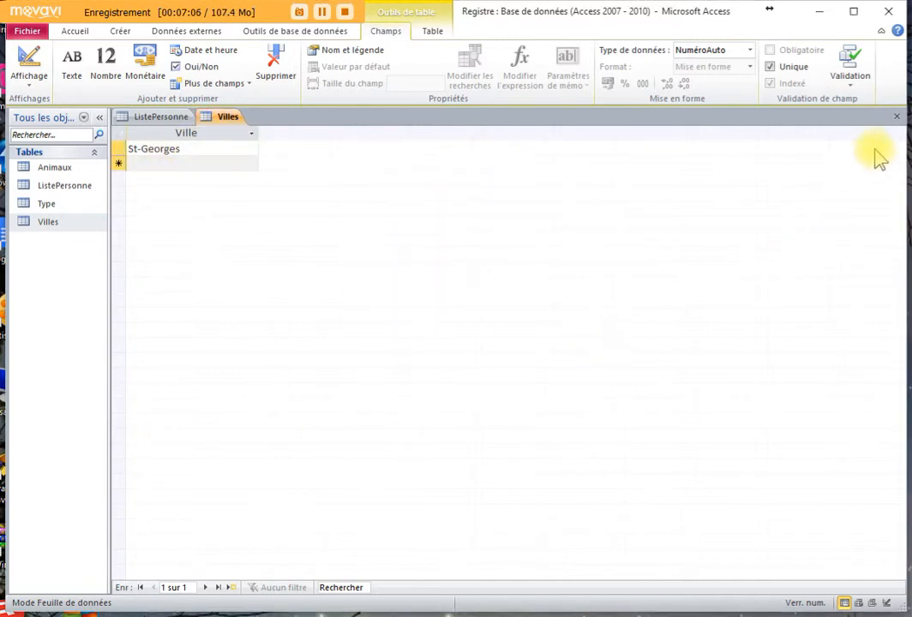
{"action": "left_click", "coordinate": [896, 116]}
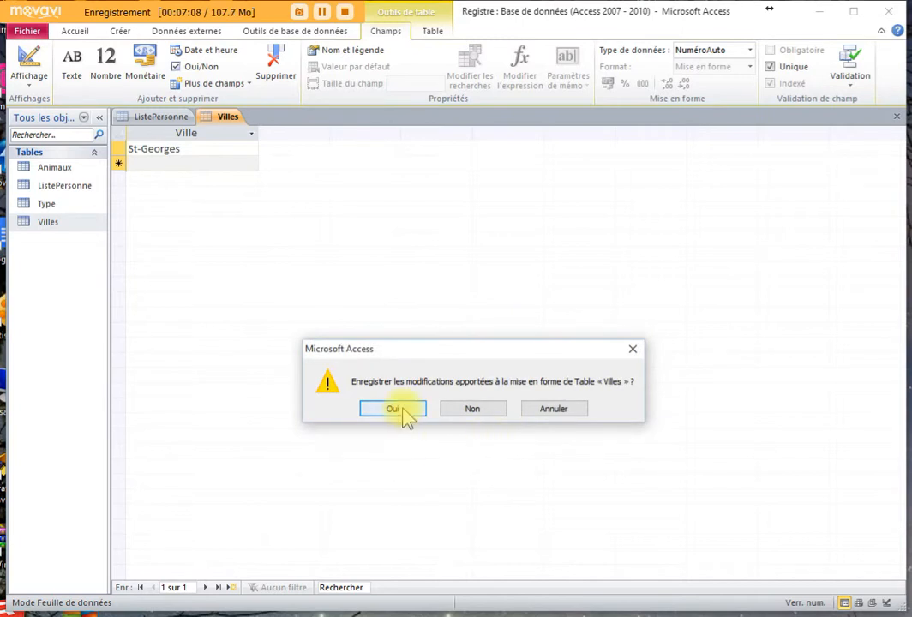
{"action": "left_click", "coordinate": [400, 409]}
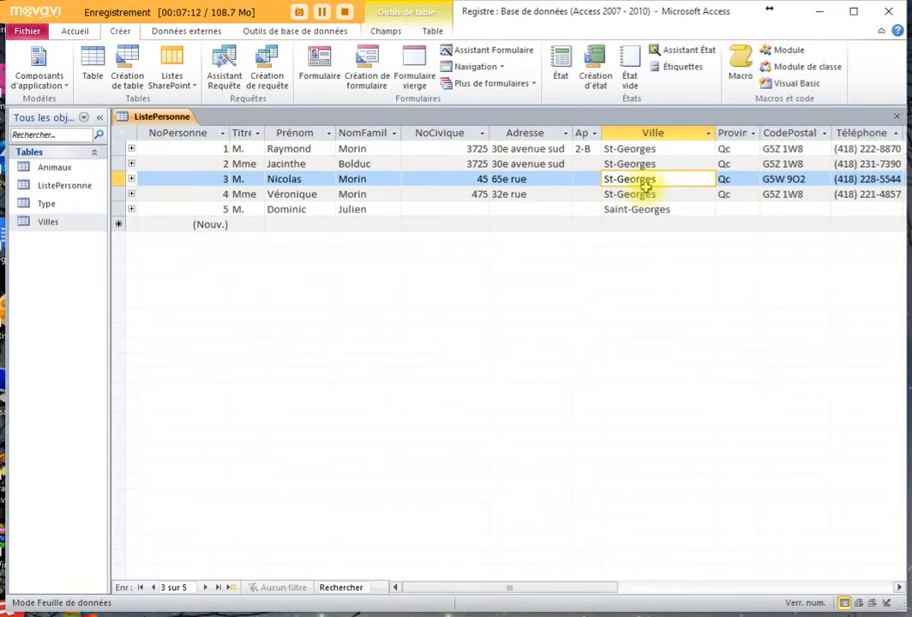
Start a lookup field after the Ville column in ListePersonne, drawing its values from the Villes table
{"action": "double_click", "coordinate": [672, 178]}
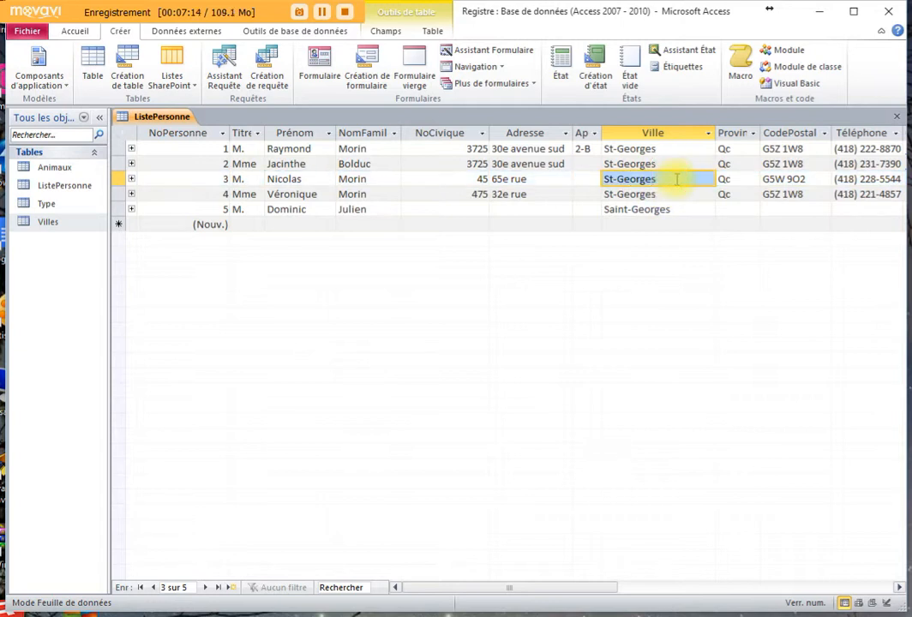
{"action": "left_click", "coordinate": [676, 179]}
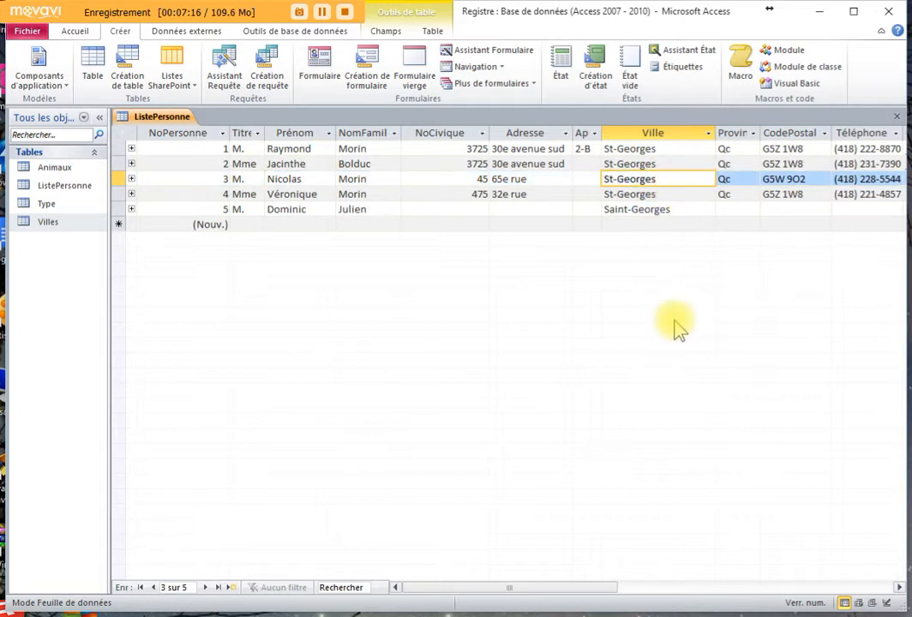
{"action": "left_click", "coordinate": [679, 210]}
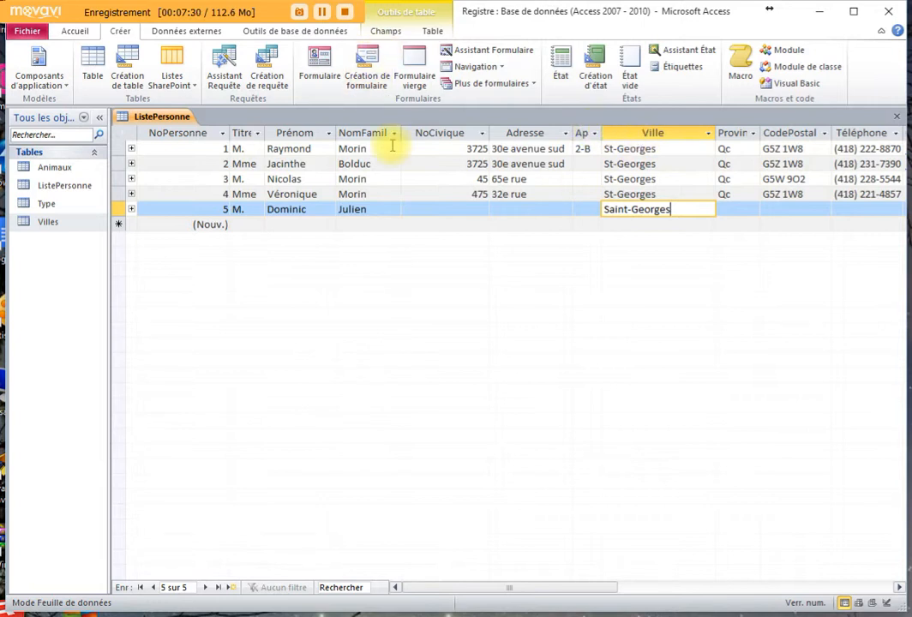
{"action": "left_click", "coordinate": [387, 32]}
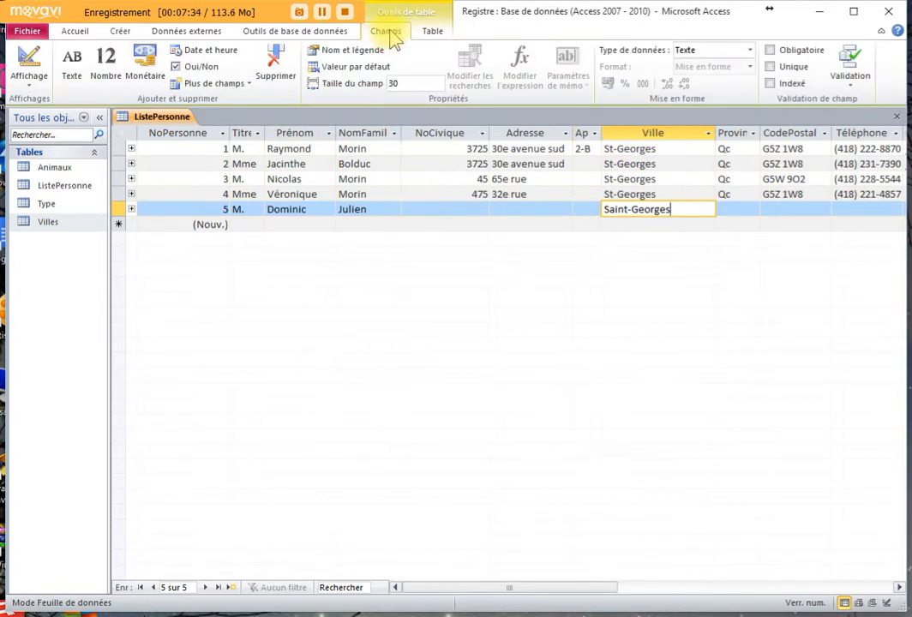
{"action": "left_click", "coordinate": [247, 85]}
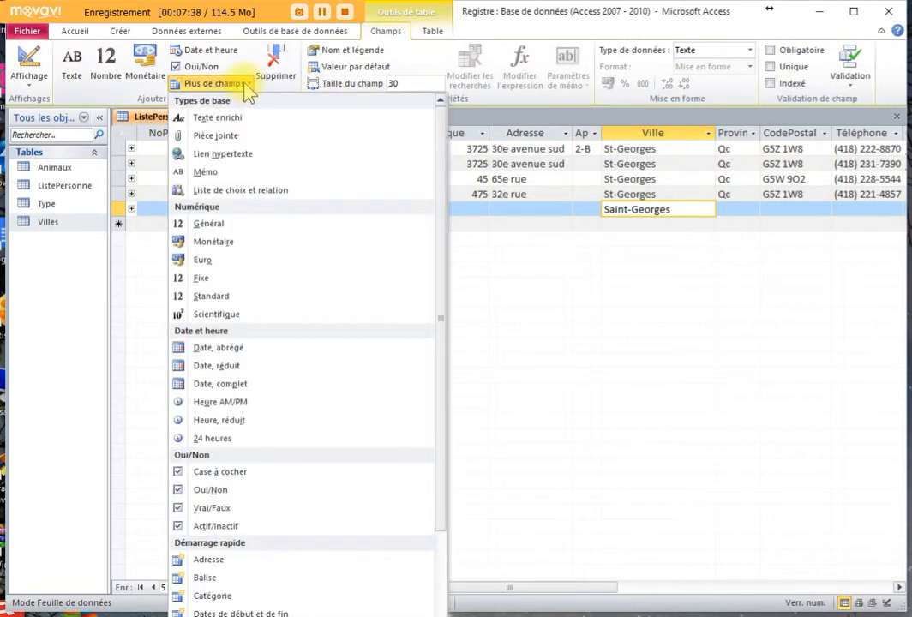
{"action": "left_click", "coordinate": [279, 191]}
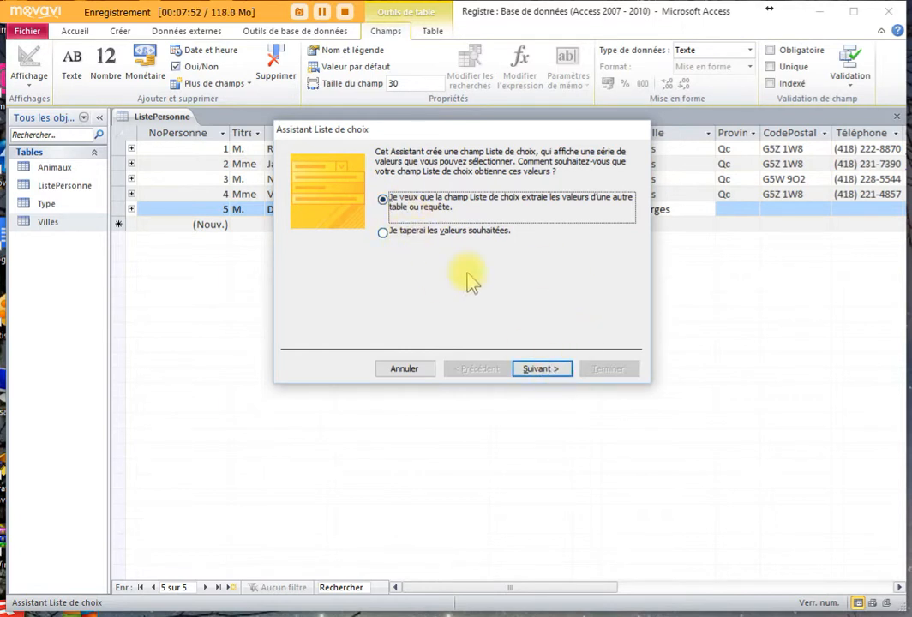
{"action": "left_click", "coordinate": [542, 370]}
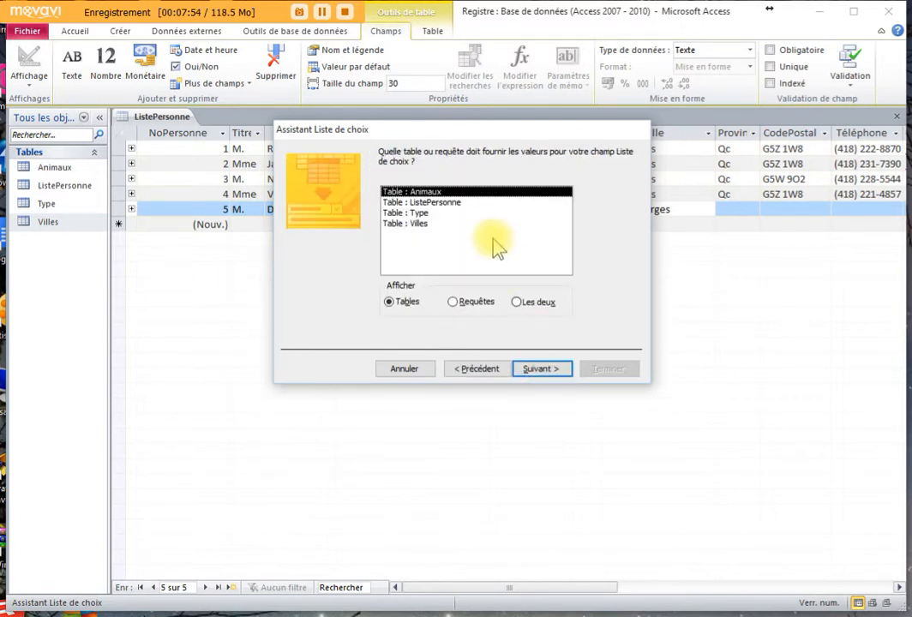
{"action": "left_click", "coordinate": [426, 225]}
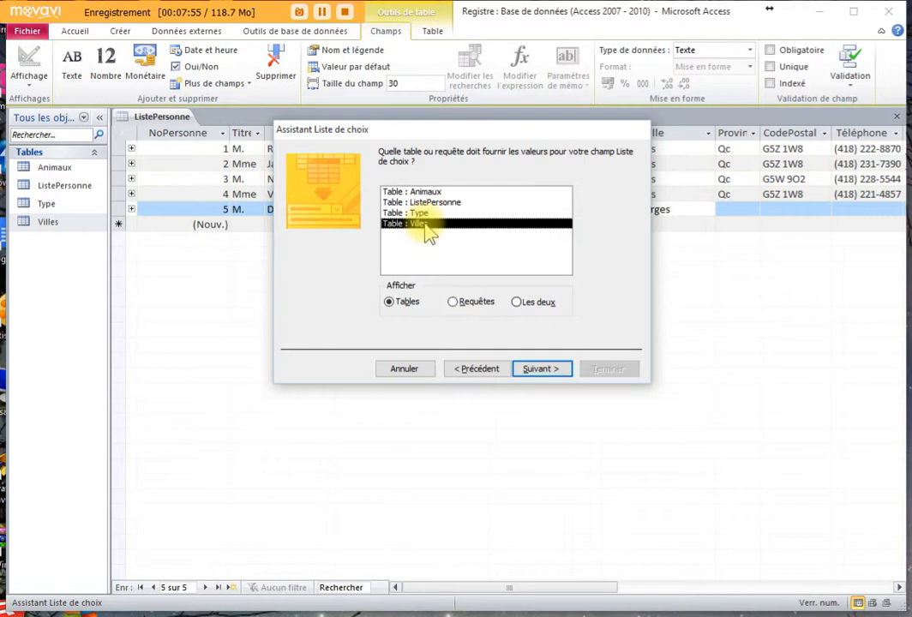
{"action": "left_click", "coordinate": [557, 374]}
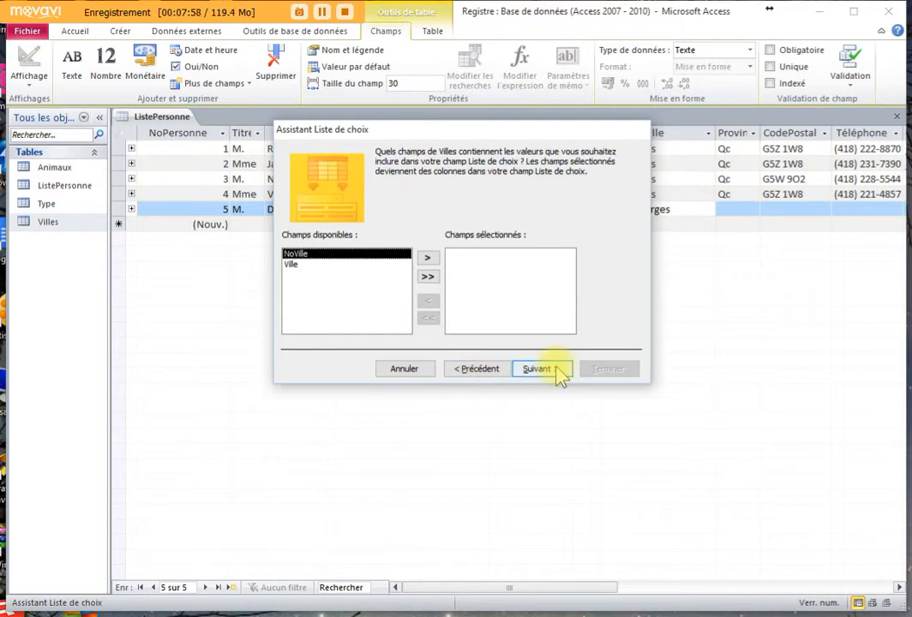
Include both NoVille and Ville in the lookup list and sort it in ascending order by Ville
{"action": "left_click", "coordinate": [429, 279]}
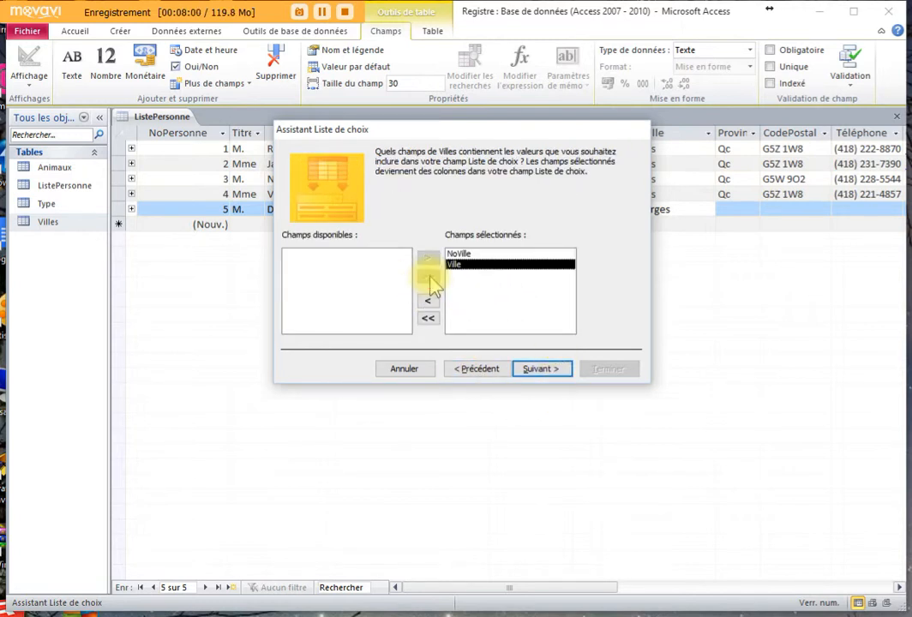
{"action": "left_click", "coordinate": [551, 376]}
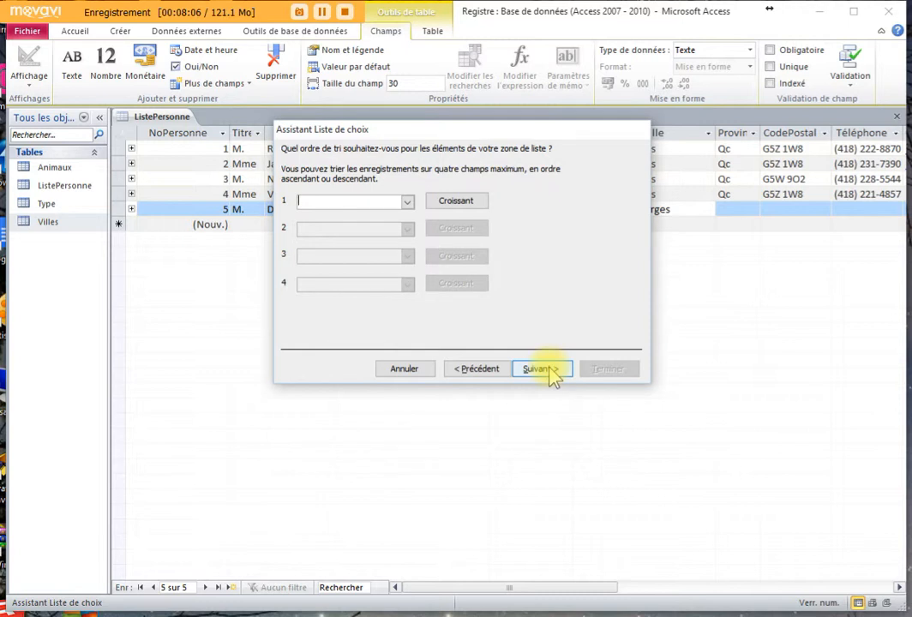
{"action": "left_click", "coordinate": [407, 203]}
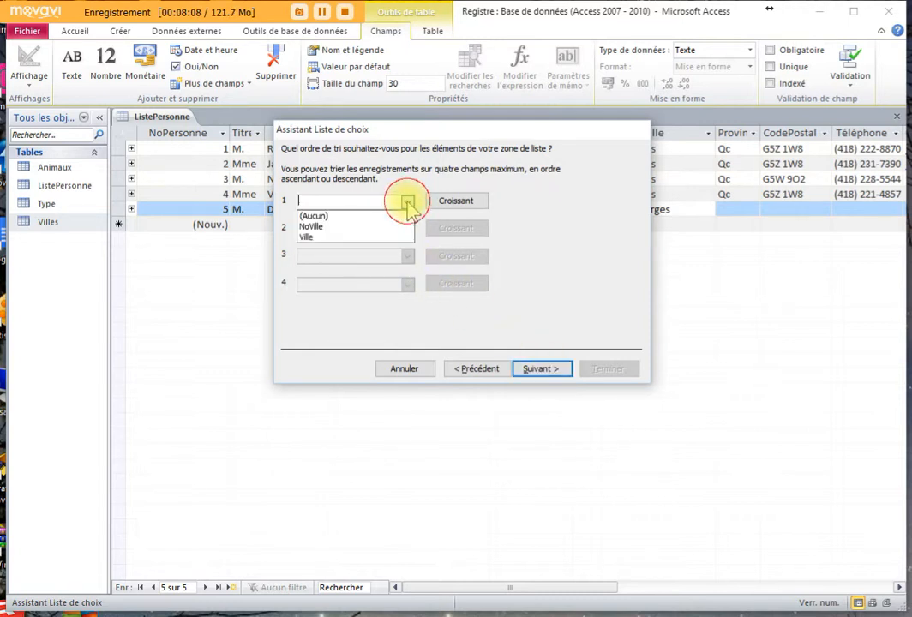
{"action": "left_click", "coordinate": [312, 237]}
{"action": "left_click", "coordinate": [547, 371]}
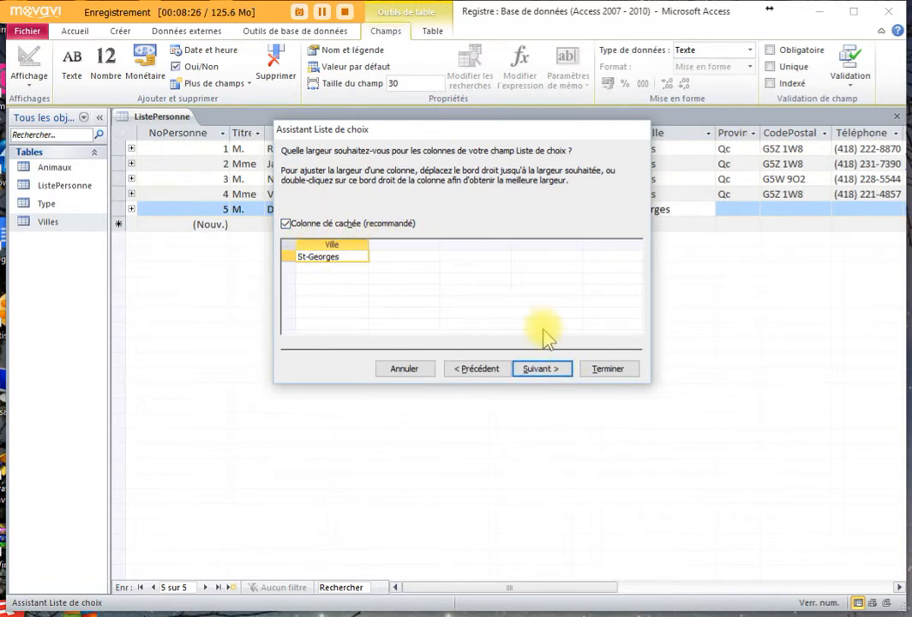
Keep the key column hidden, label the lookup field Villes, and finish the wizard without enabling data integrity
{"action": "left_click", "coordinate": [549, 372]}
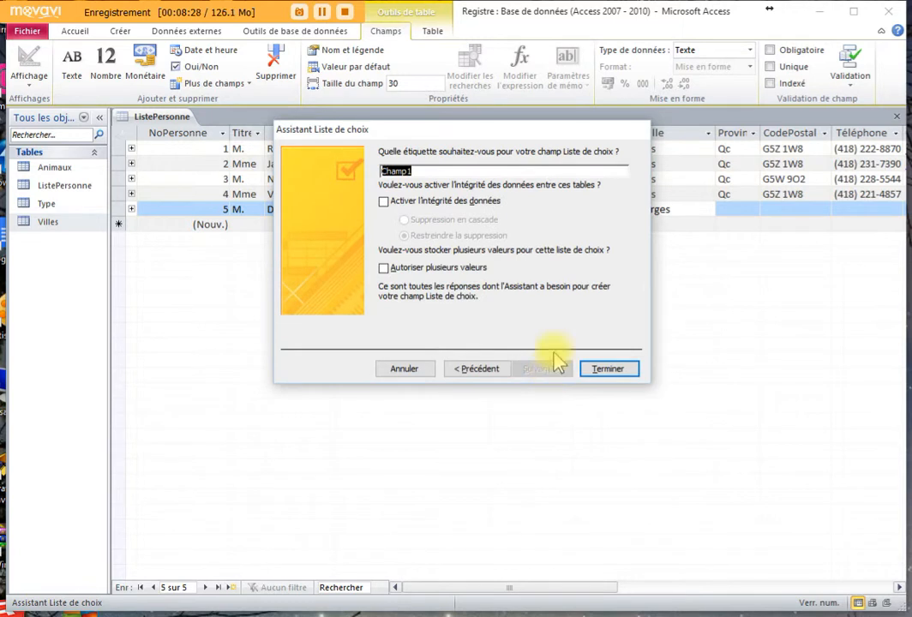
{"action": "type", "text": "Ville"}
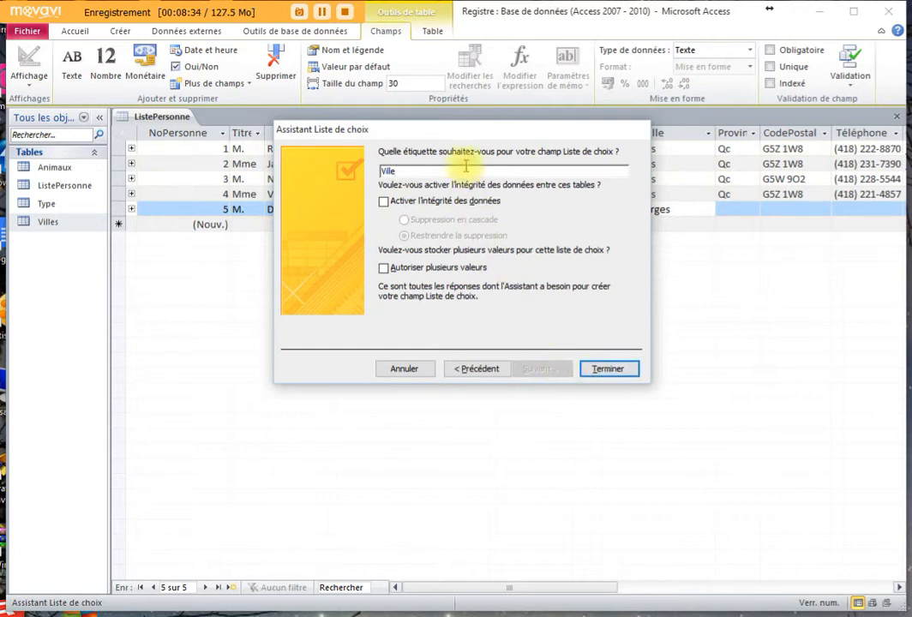
{"action": "left_click_drag", "start_coordinate": [464, 127], "coordinate": [466, 233]}
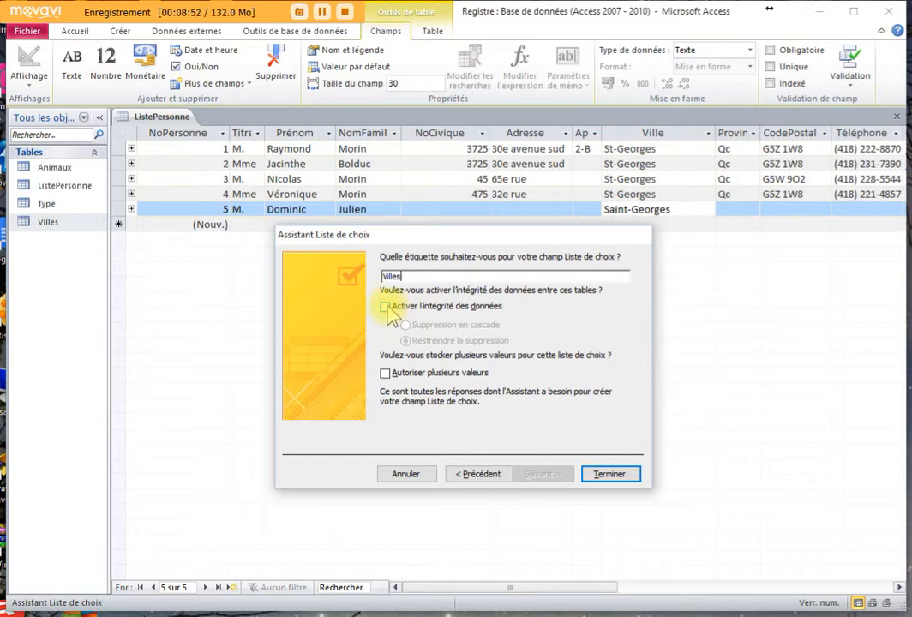
{"action": "left_click", "coordinate": [616, 476]}
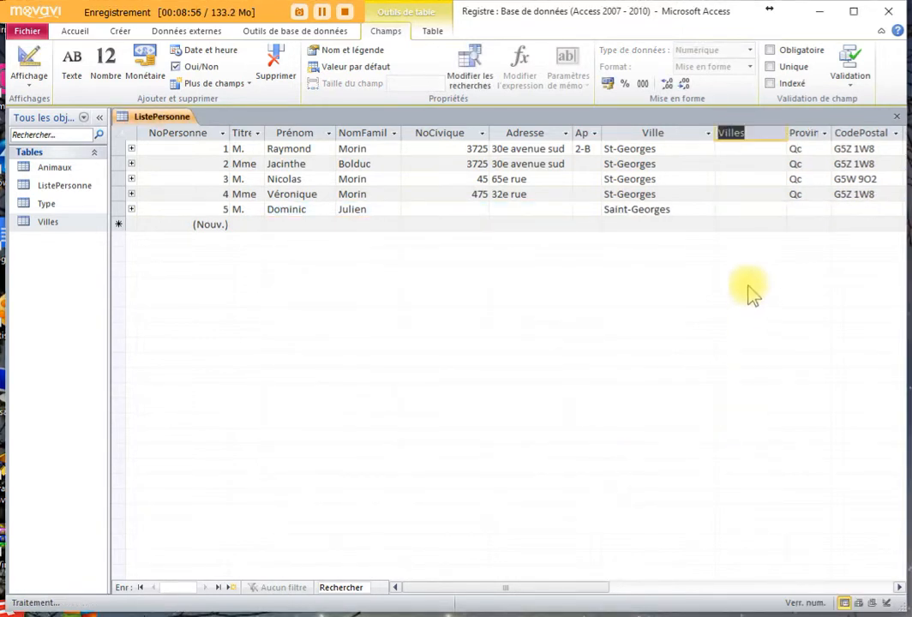
Choose St-Georges in the Villes lookup field for all five records in ListePersonne
{"action": "left_click", "coordinate": [743, 148]}
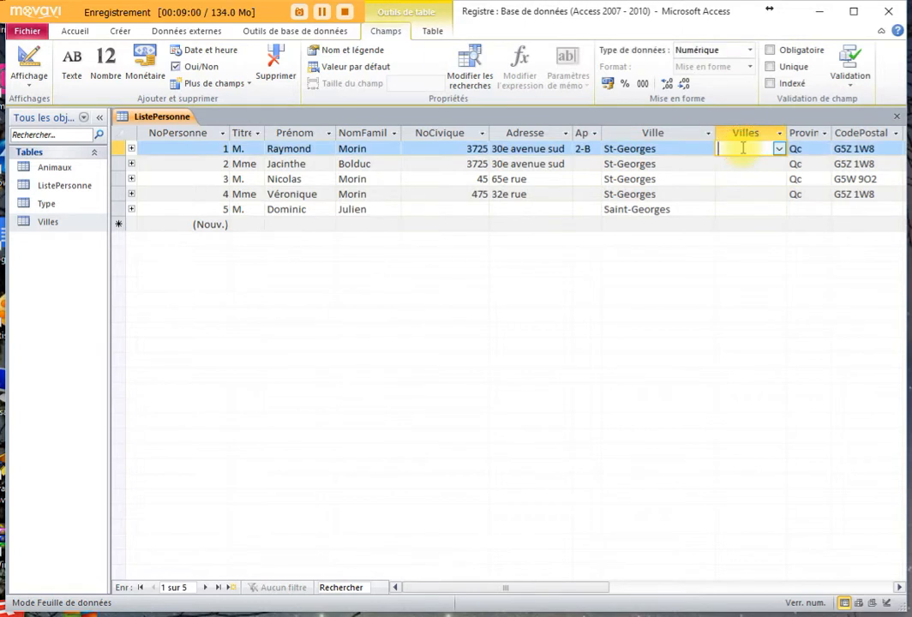
{"action": "left_click", "coordinate": [778, 149]}
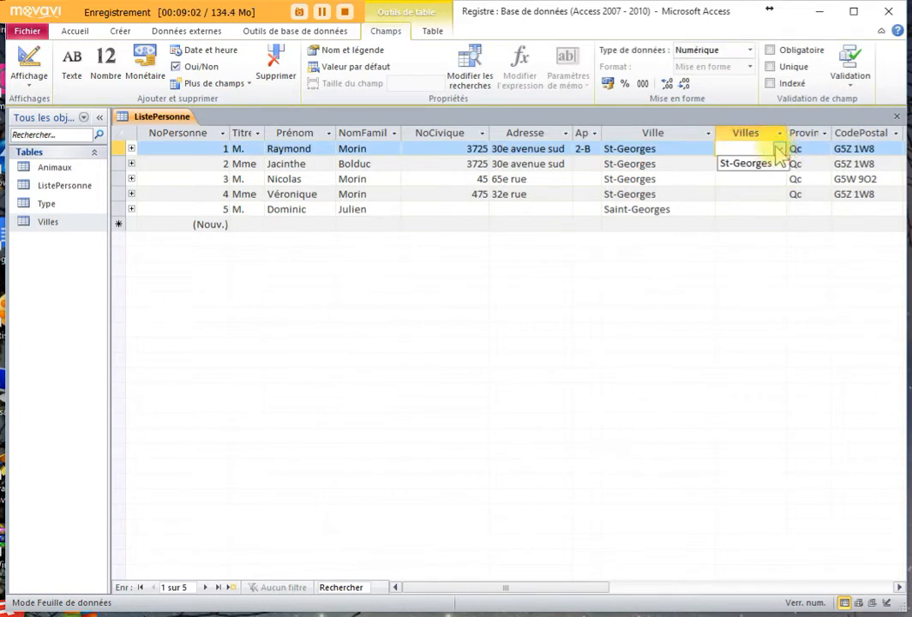
{"action": "left_click", "coordinate": [770, 164]}
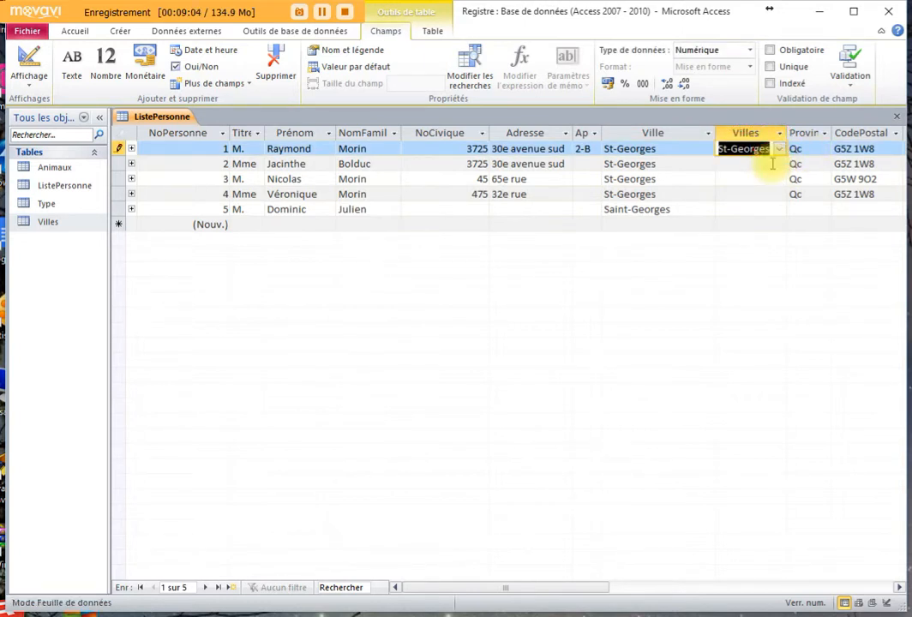
{"action": "left_click", "coordinate": [769, 162]}
{"action": "left_click", "coordinate": [779, 164]}
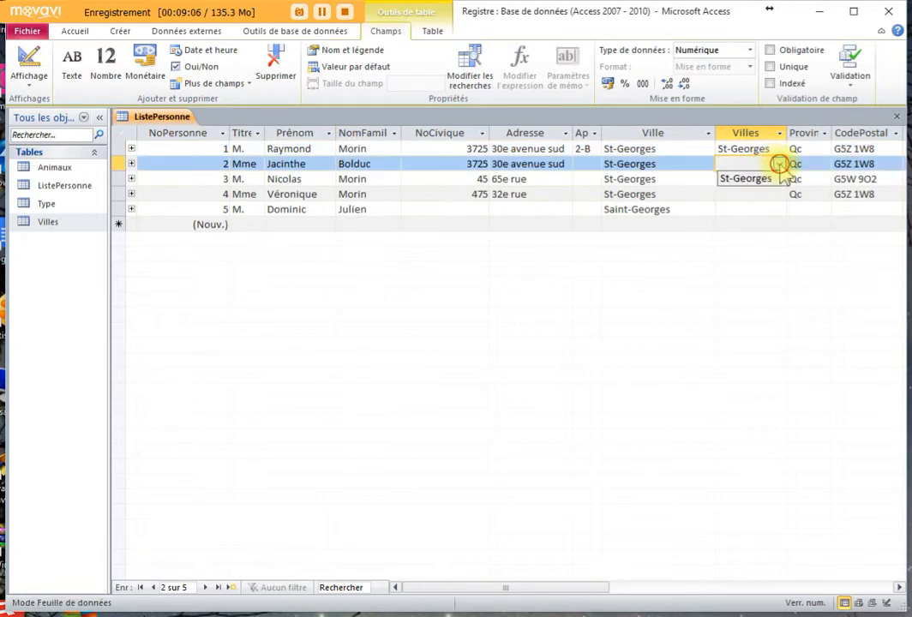
{"action": "left_click", "coordinate": [754, 178]}
{"action": "left_click", "coordinate": [770, 179]}
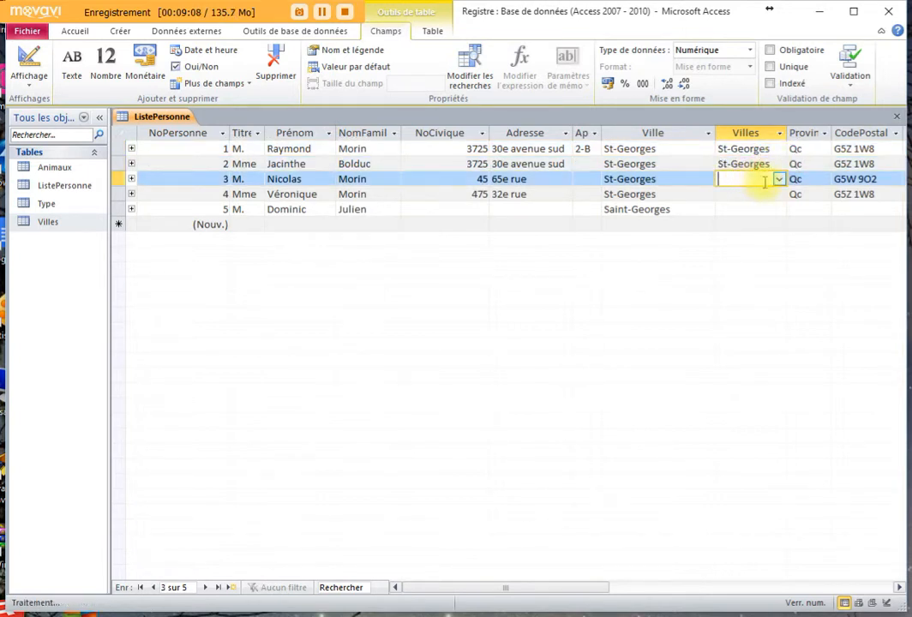
{"action": "left_click", "coordinate": [779, 180]}
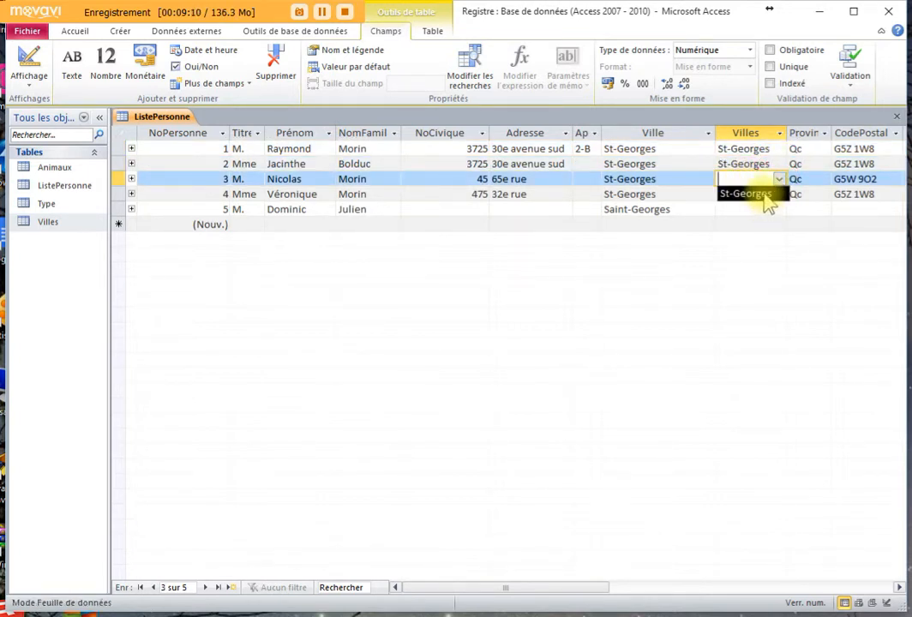
{"action": "left_click", "coordinate": [763, 195]}
{"action": "left_click", "coordinate": [726, 213]}
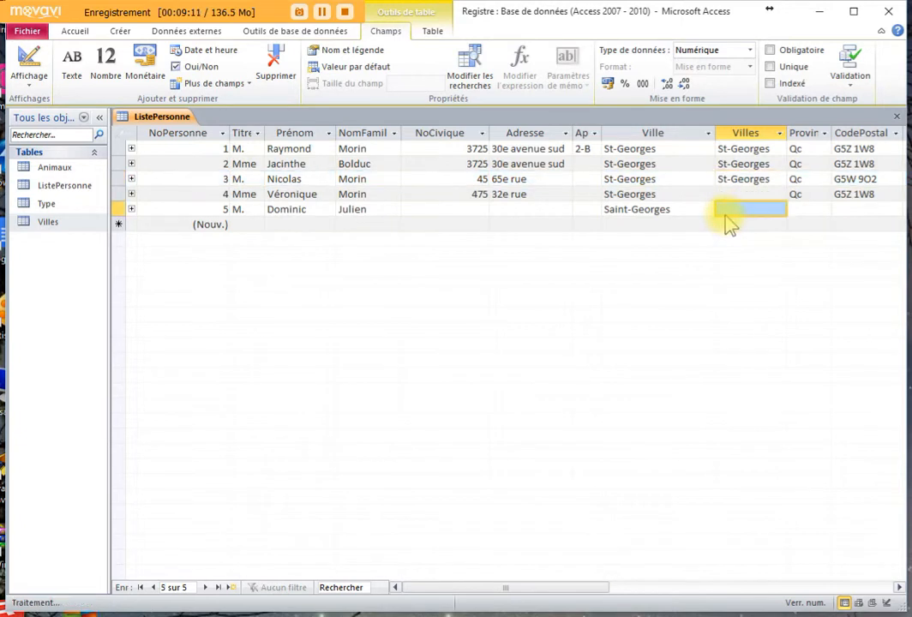
{"action": "left_click", "coordinate": [771, 207]}
{"action": "left_click", "coordinate": [779, 211]}
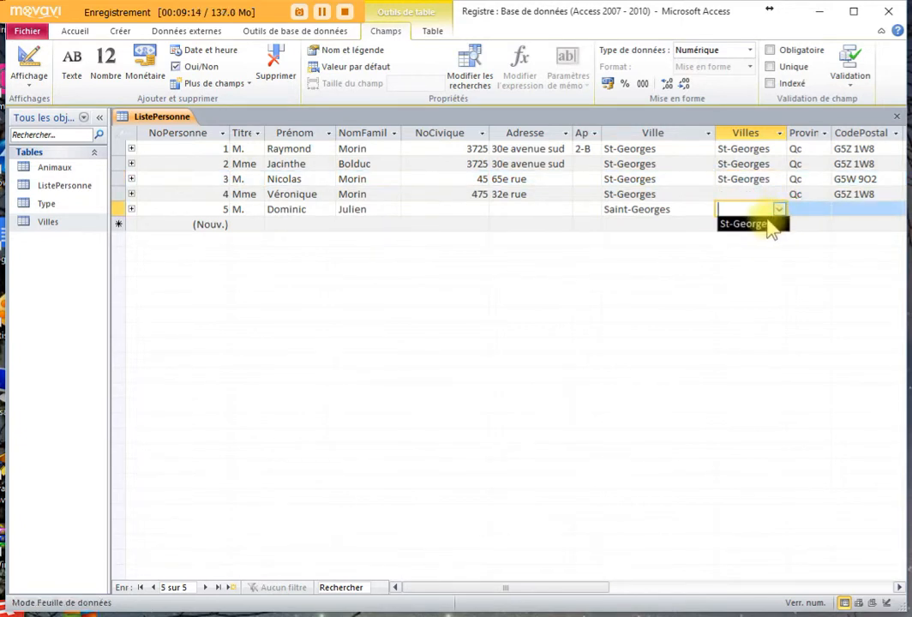
{"action": "left_click", "coordinate": [767, 225]}
{"action": "left_click", "coordinate": [776, 194]}
{"action": "left_click", "coordinate": [779, 195]}
{"action": "left_click", "coordinate": [755, 211]}
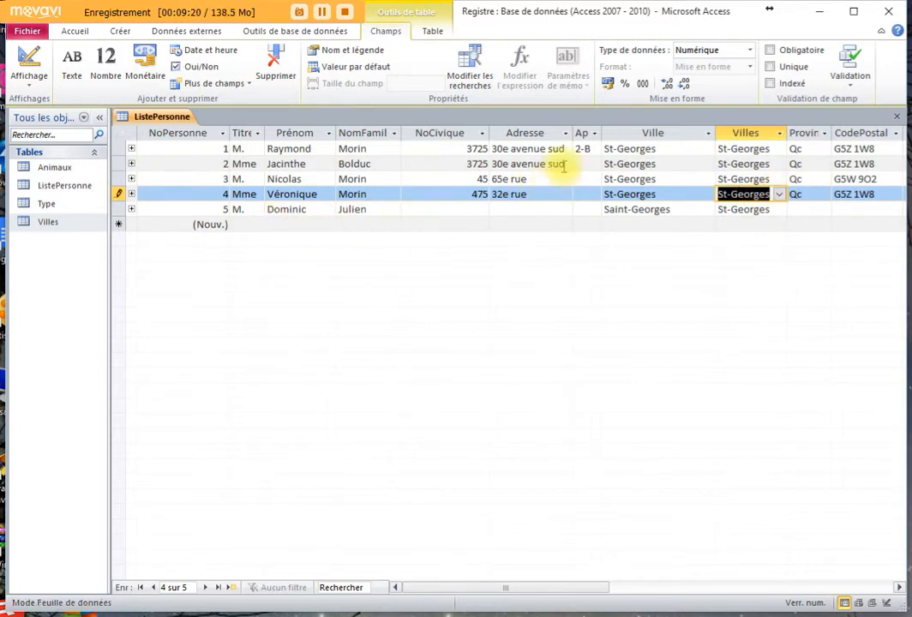
Permanently delete the free-text Ville field from ListePersonne and widen the Villes column
{"action": "left_click", "coordinate": [629, 133]}
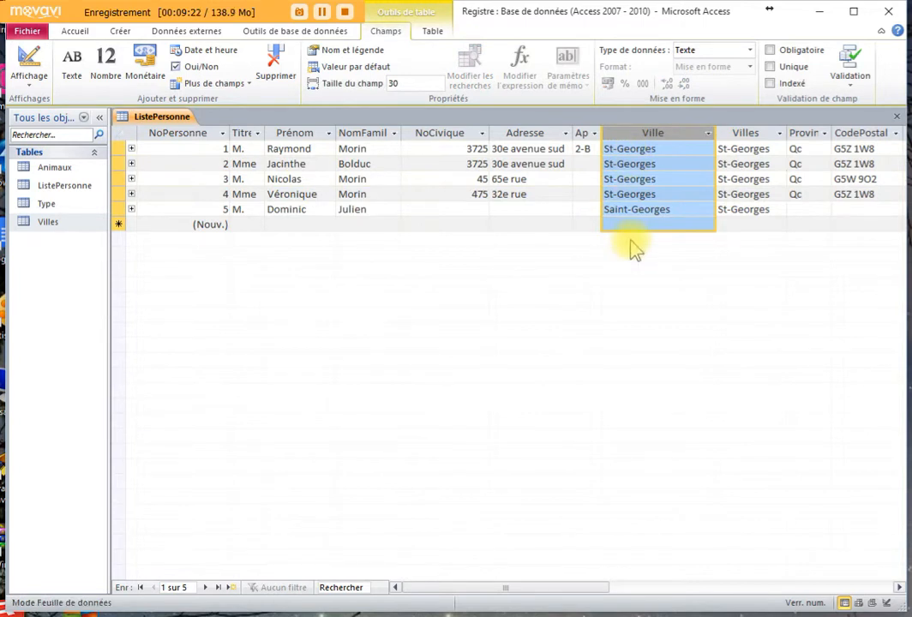
{"action": "left_click", "coordinate": [274, 73]}
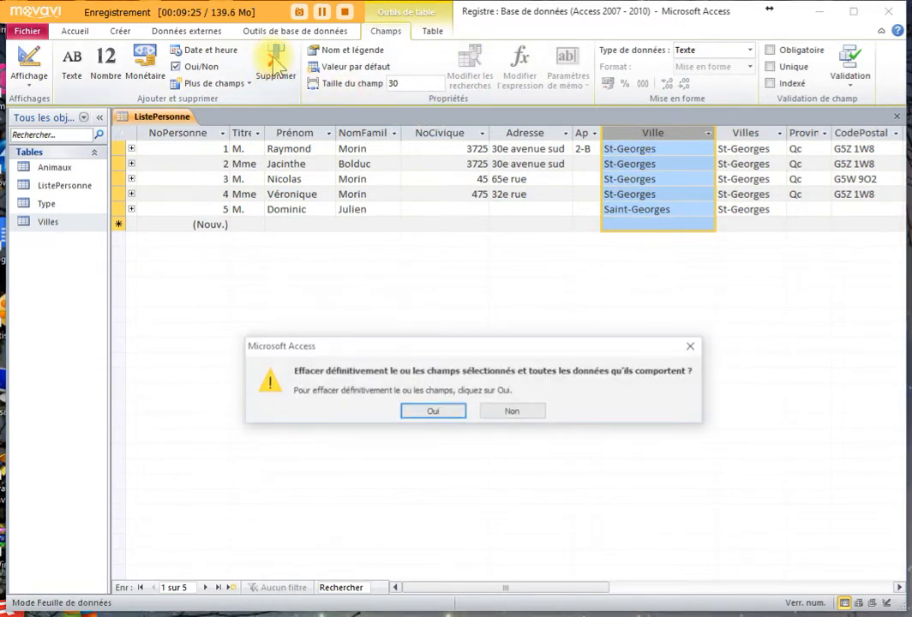
{"action": "left_click", "coordinate": [435, 413]}
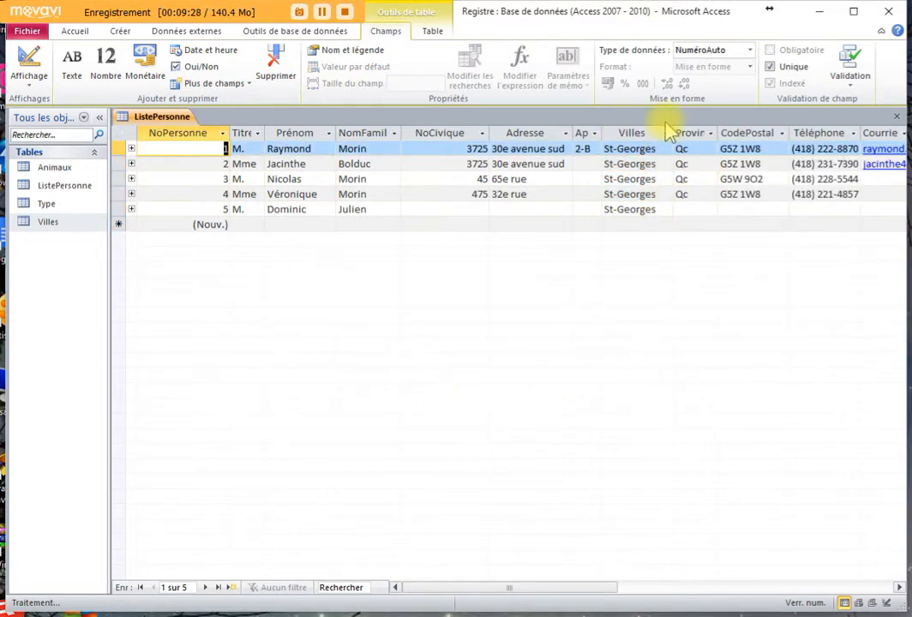
{"action": "left_click_drag", "start_coordinate": [673, 133], "coordinate": [701, 133]}
Check which cities the Villes lookup list offers for the third record
{"action": "left_click", "coordinate": [634, 179]}
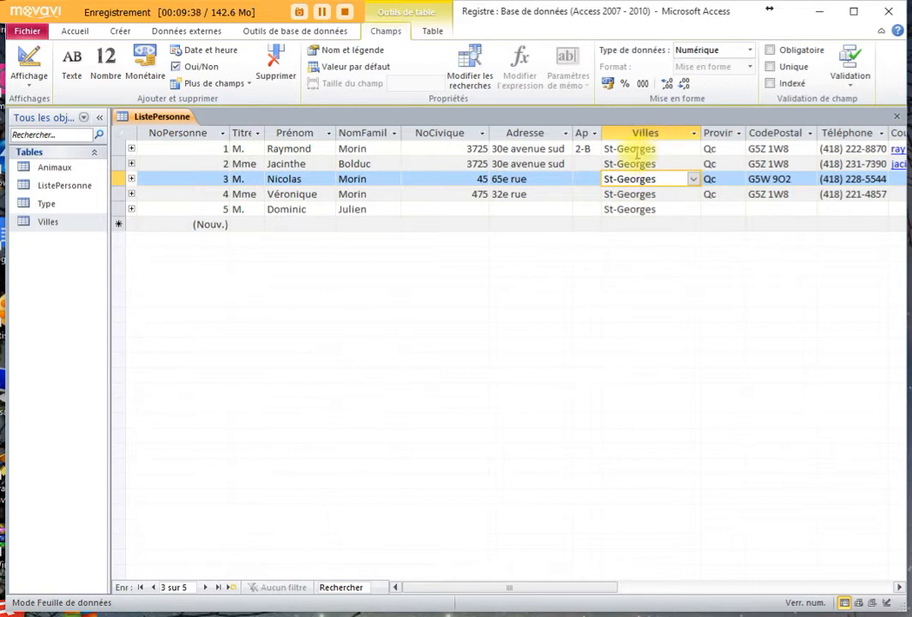
{"action": "left_click", "coordinate": [694, 180]}
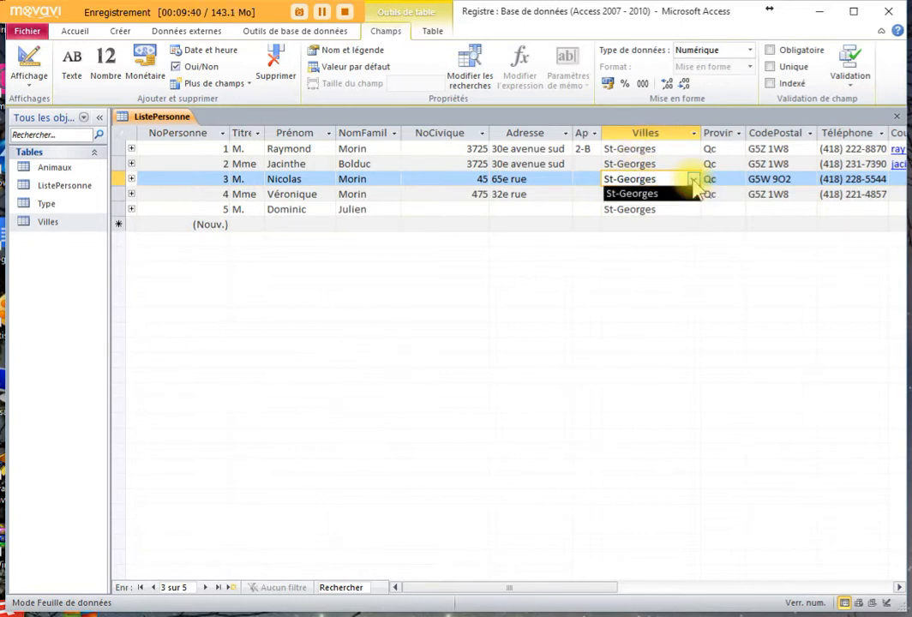
{"action": "left_click", "coordinate": [690, 192]}
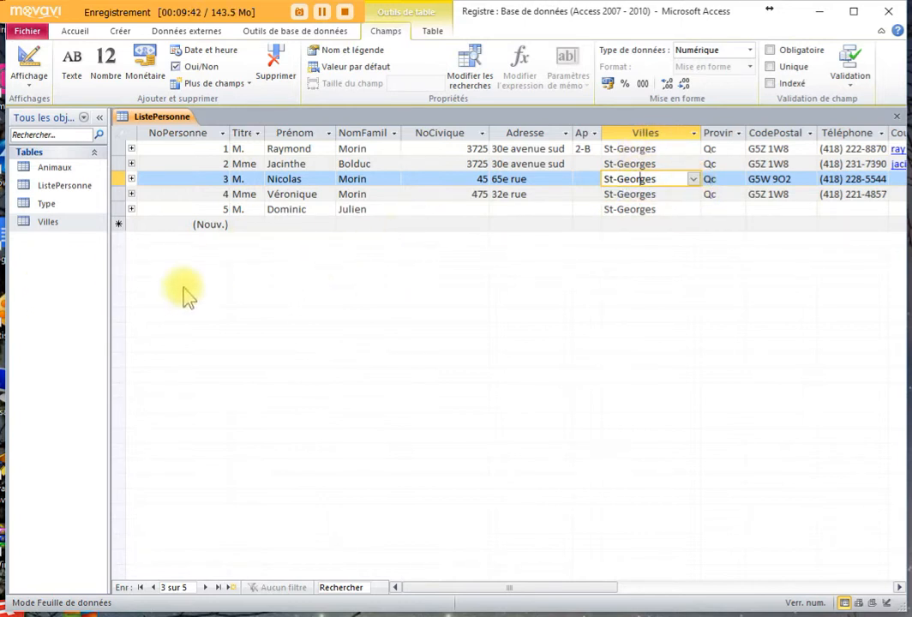
Add St-Martin and La Guadeloupe as new records in the Villes table, and close the table
{"action": "double_click", "coordinate": [46, 225]}
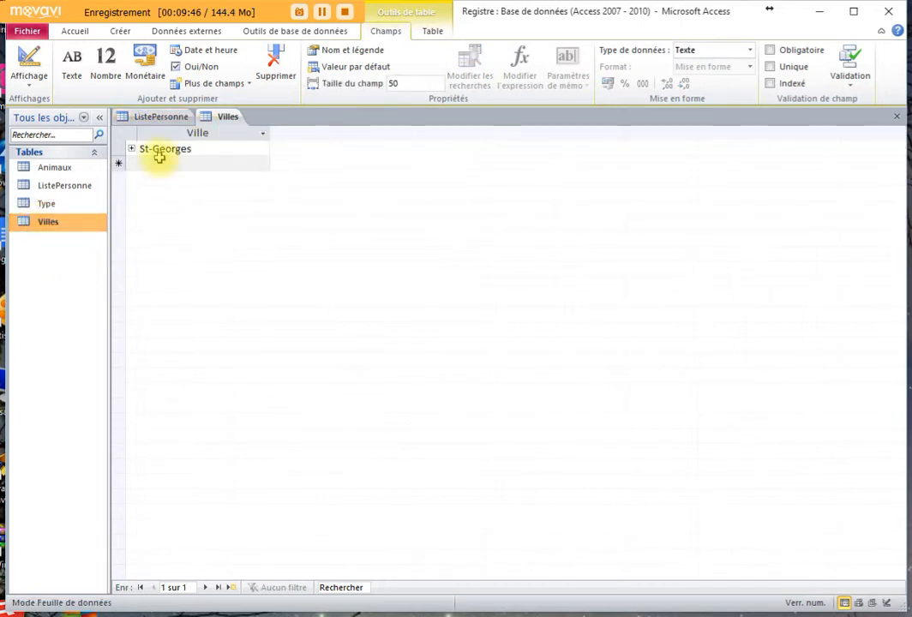
{"action": "left_click", "coordinate": [160, 162]}
{"action": "type", "text": "St-"}
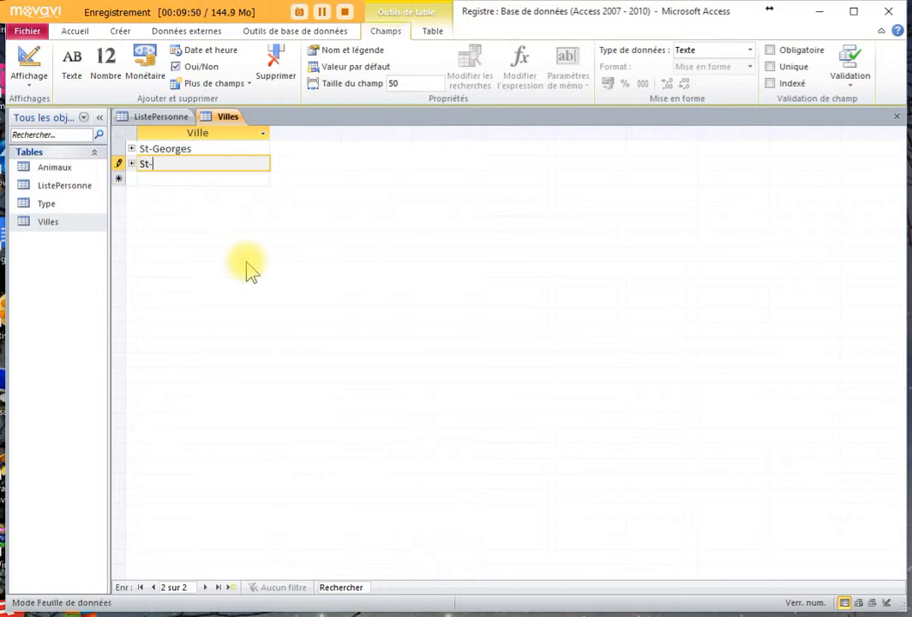
{"action": "type", "text": "Martin"}
{"action": "left_click", "coordinate": [154, 178]}
{"action": "type", "text": "La"}
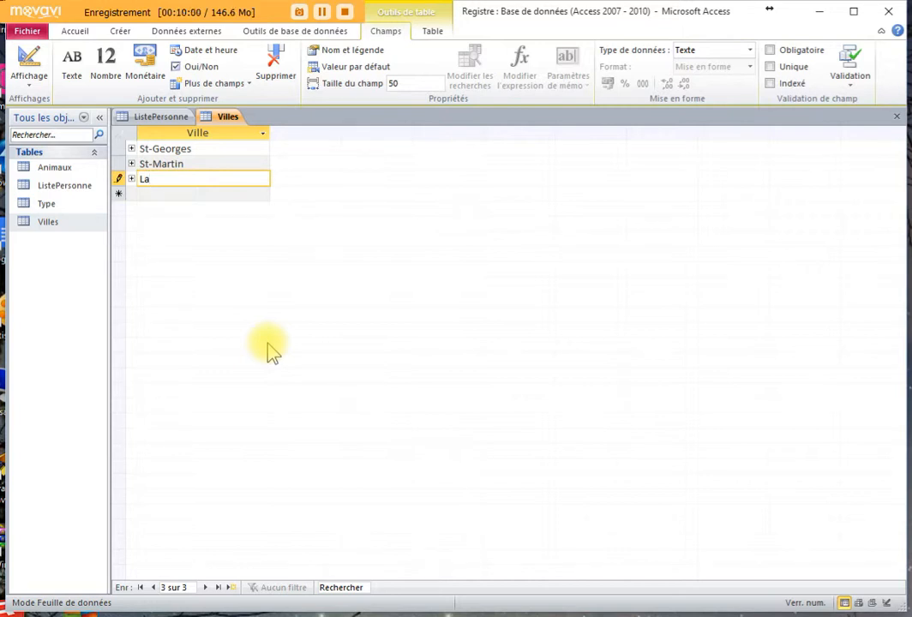
{"action": "type", "text": "Guadeloupe"}
{"action": "left_click", "coordinate": [210, 166]}
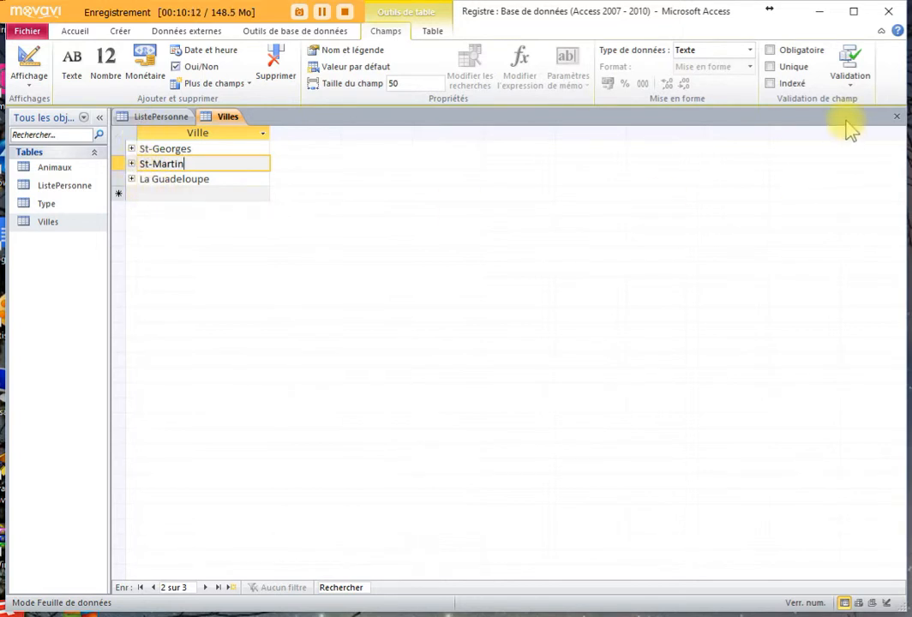
{"action": "left_click", "coordinate": [896, 117]}
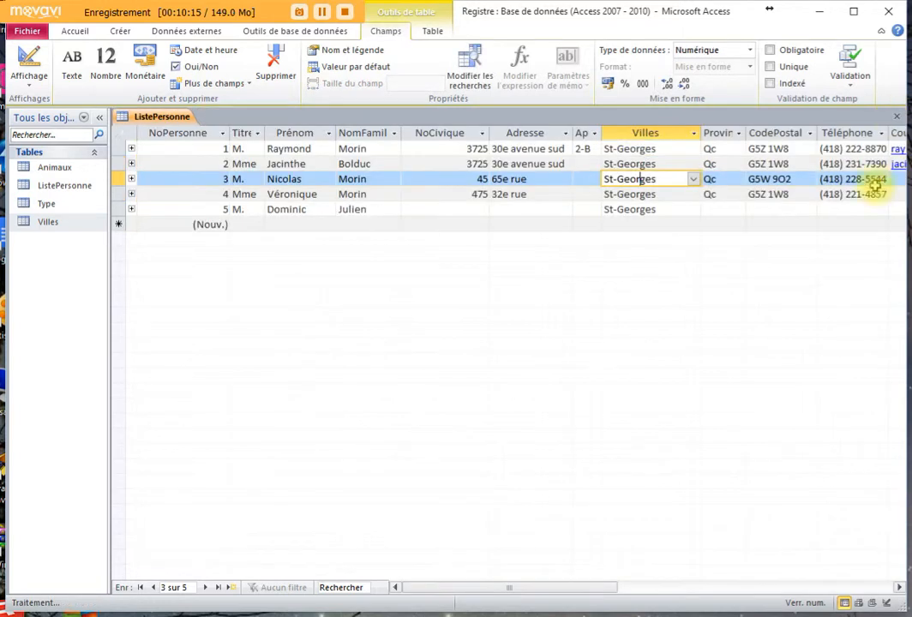
Check the choices in the Villes lookup list on the new-record row of ListePersonne
{"action": "left_click", "coordinate": [655, 224]}
{"action": "left_click", "coordinate": [692, 224]}
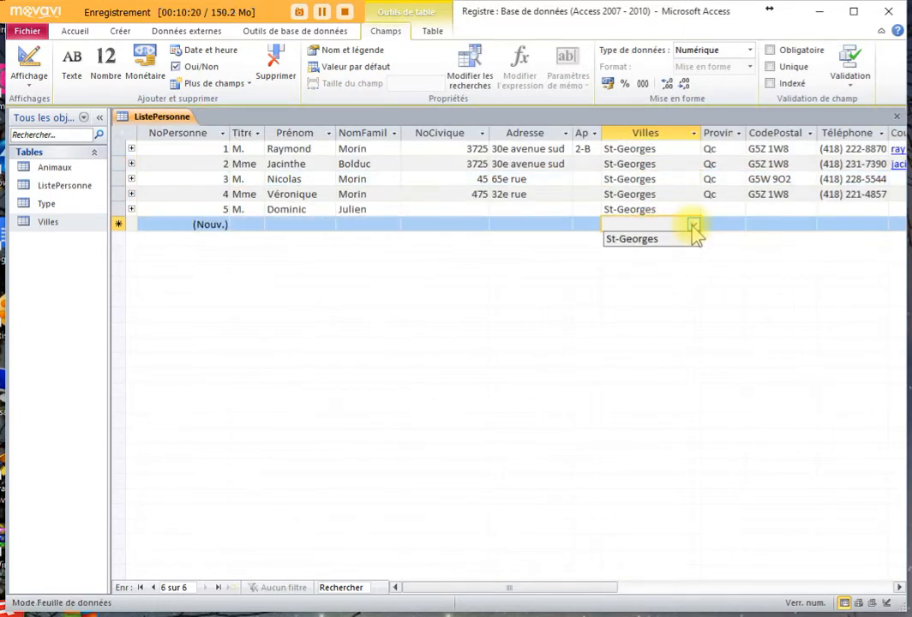
{"action": "left_click", "coordinate": [693, 227]}
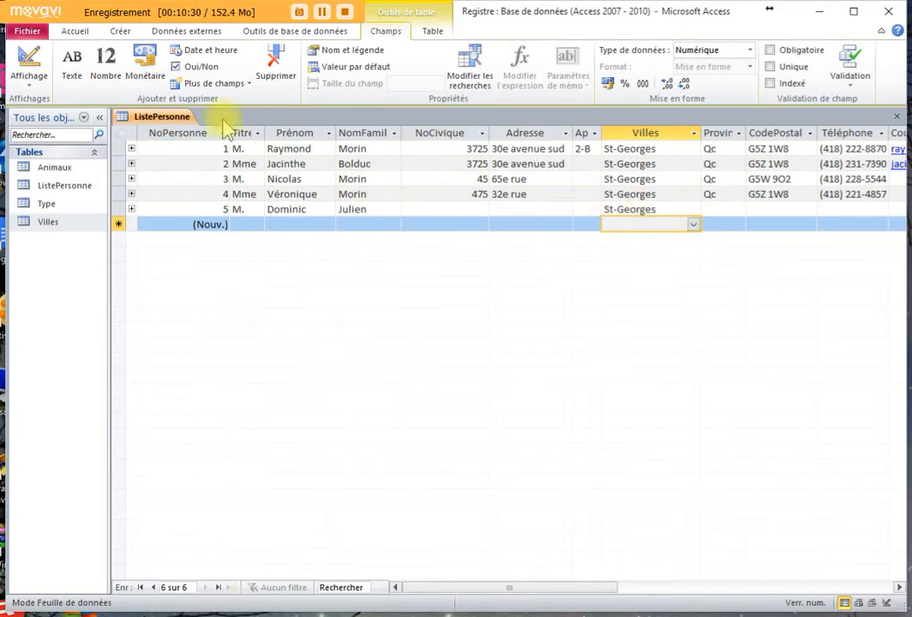
Refresh ListePersonne with Actualiser and check the fifth record's Villes lookup list for the added cities
{"action": "left_click", "coordinate": [73, 32]}
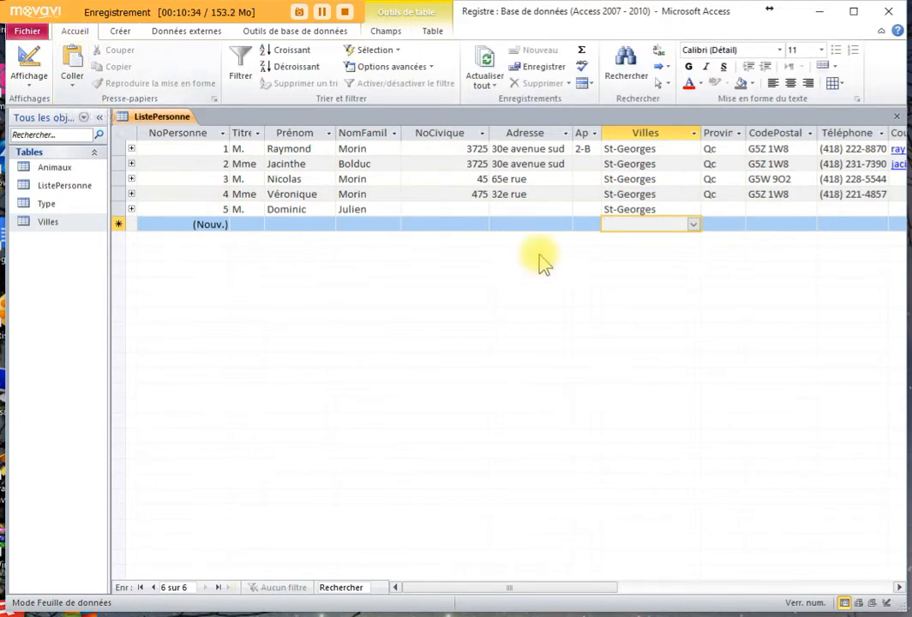
{"action": "left_click", "coordinate": [654, 209]}
{"action": "left_click", "coordinate": [695, 210]}
{"action": "left_click", "coordinate": [694, 210]}
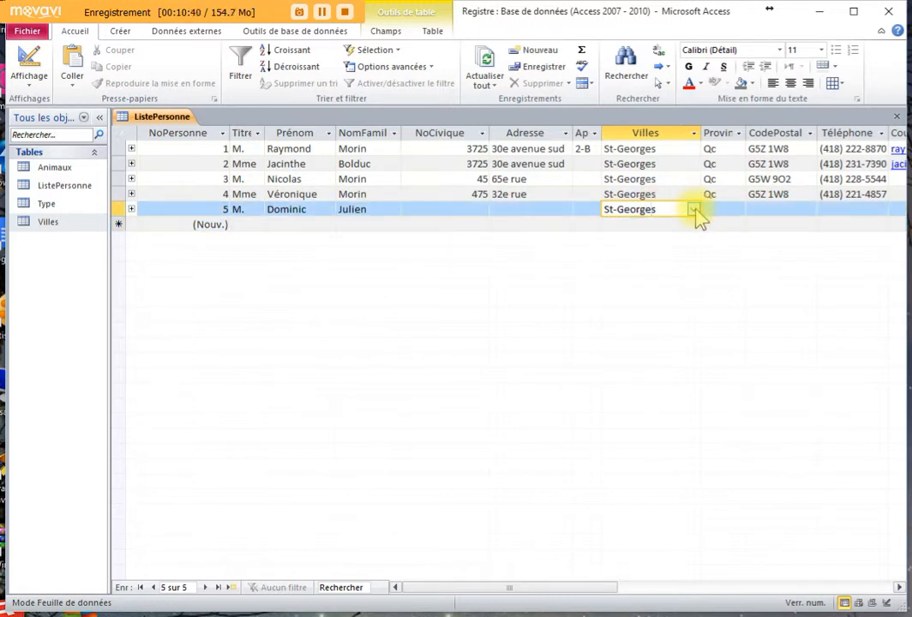
{"action": "left_click", "coordinate": [494, 89]}
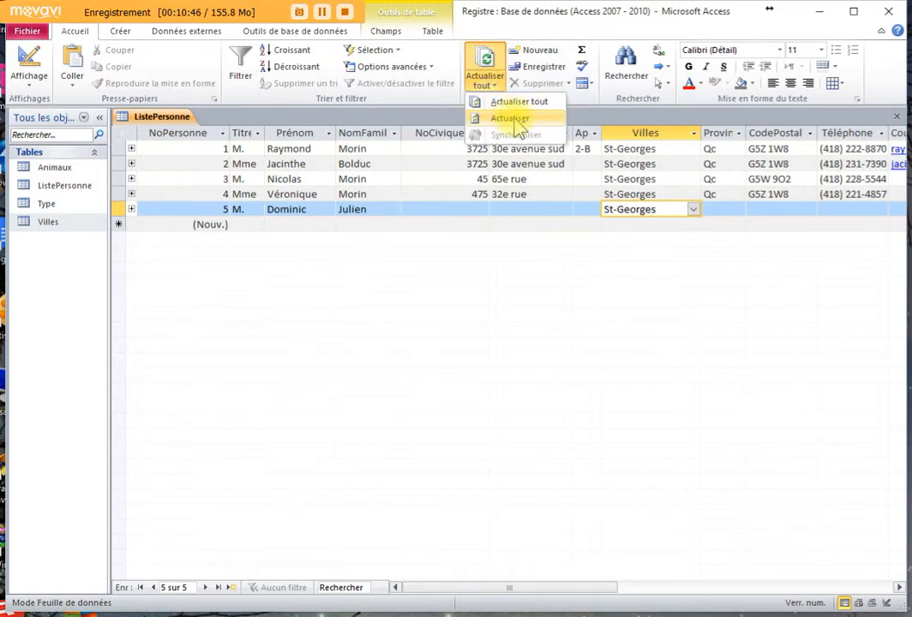
{"action": "left_click", "coordinate": [514, 120]}
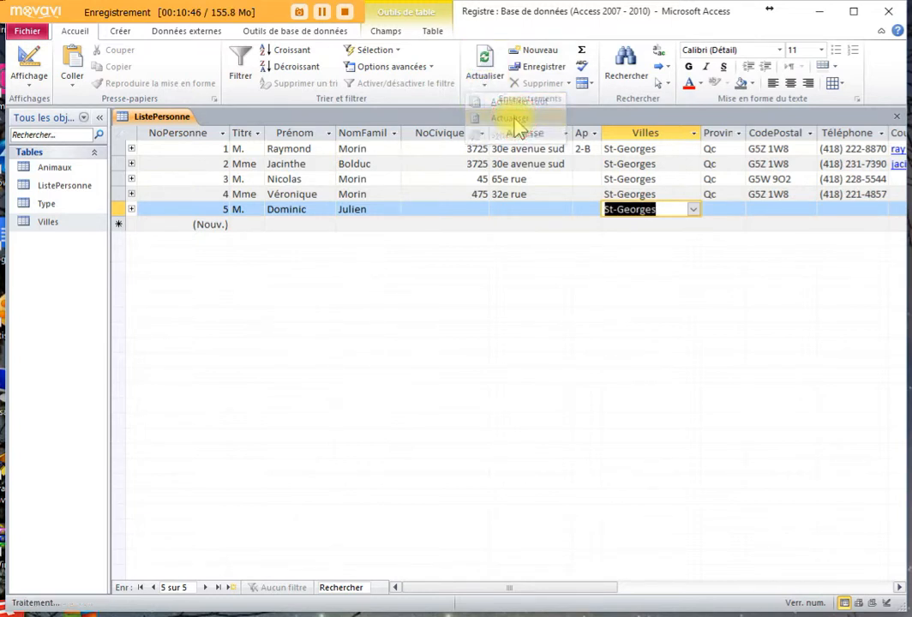
{"action": "left_click", "coordinate": [693, 210]}
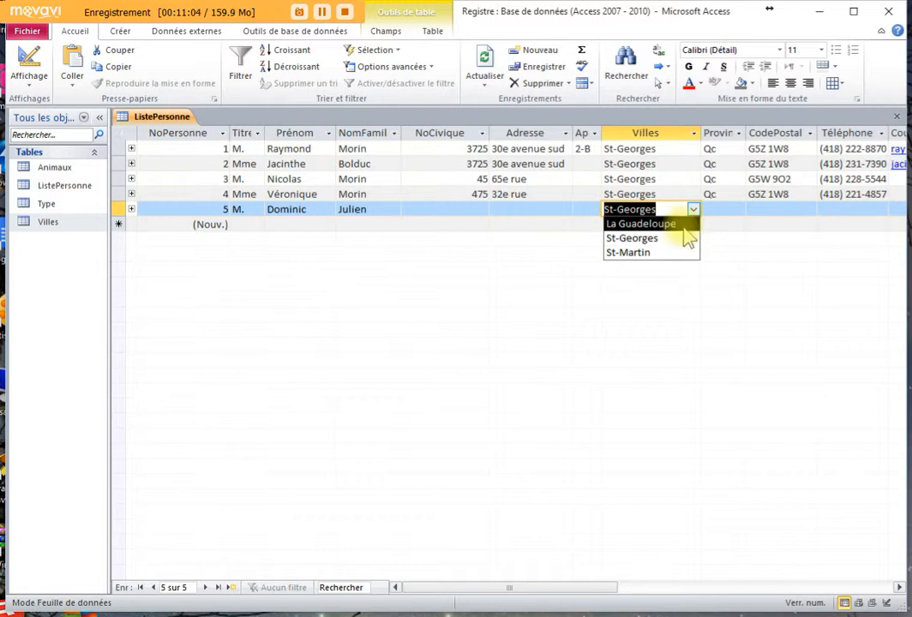
{"action": "left_click", "coordinate": [673, 194]}
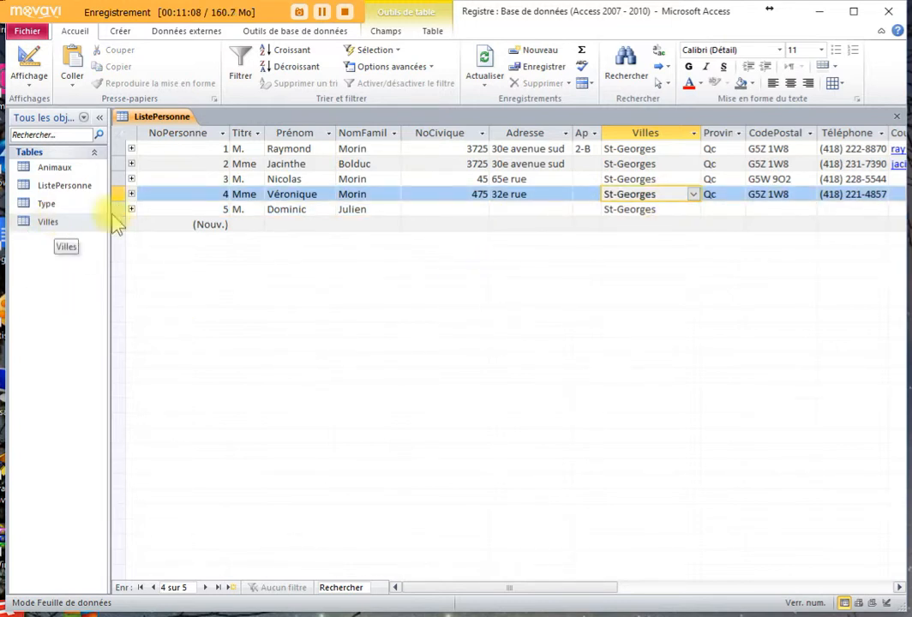
{"action": "left_click", "coordinate": [286, 195]}
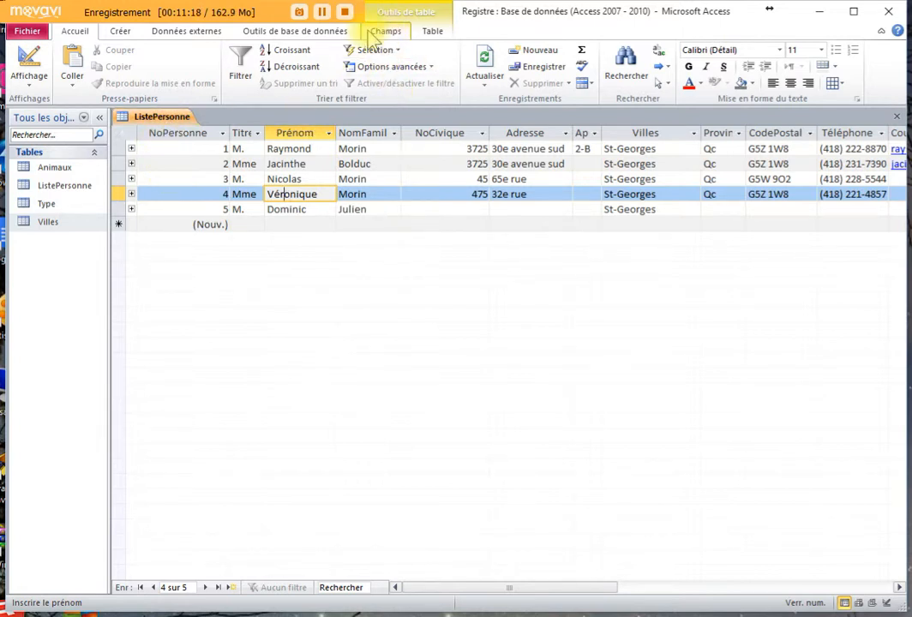
Create an automatic form from the ListePersonne table and close its property sheet
{"action": "left_click", "coordinate": [124, 34]}
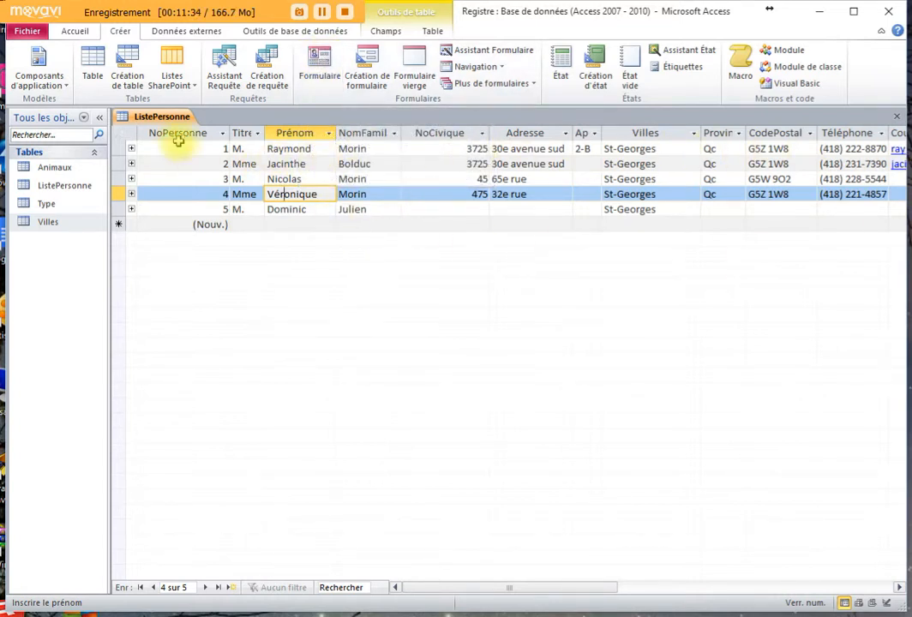
{"action": "left_click", "coordinate": [322, 73]}
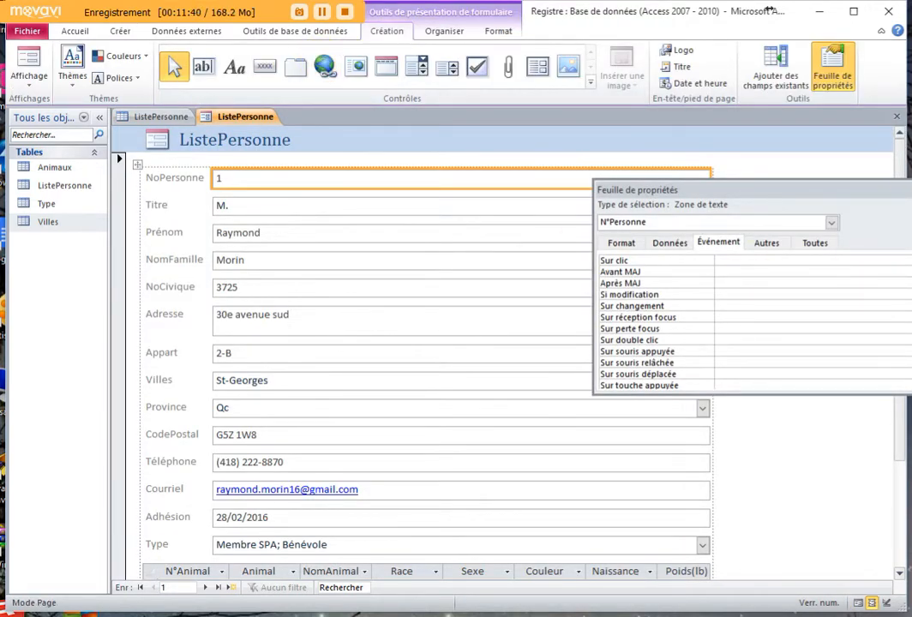
{"action": "left_click_drag", "start_coordinate": [859, 187], "coordinate": [638, 127]}
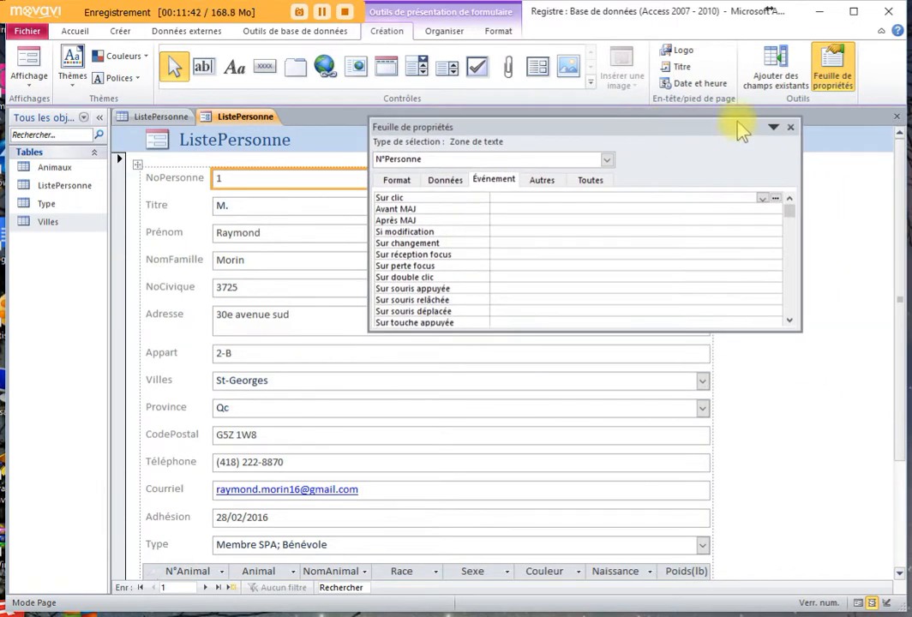
{"action": "left_click", "coordinate": [791, 127]}
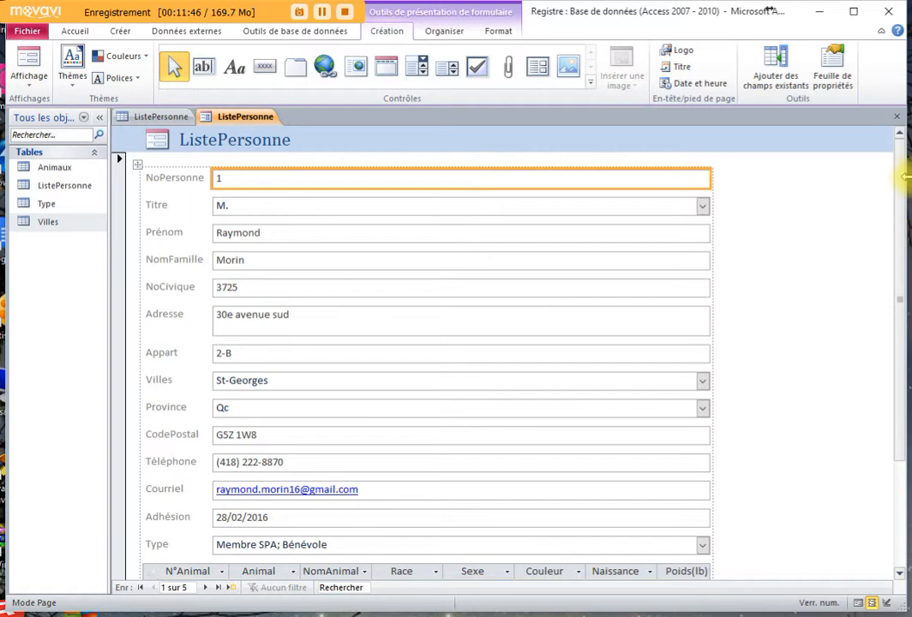
Review the form's fields and animal subform for the first and second records
{"action": "left_click_drag", "start_coordinate": [903, 167], "coordinate": [906, 313]}
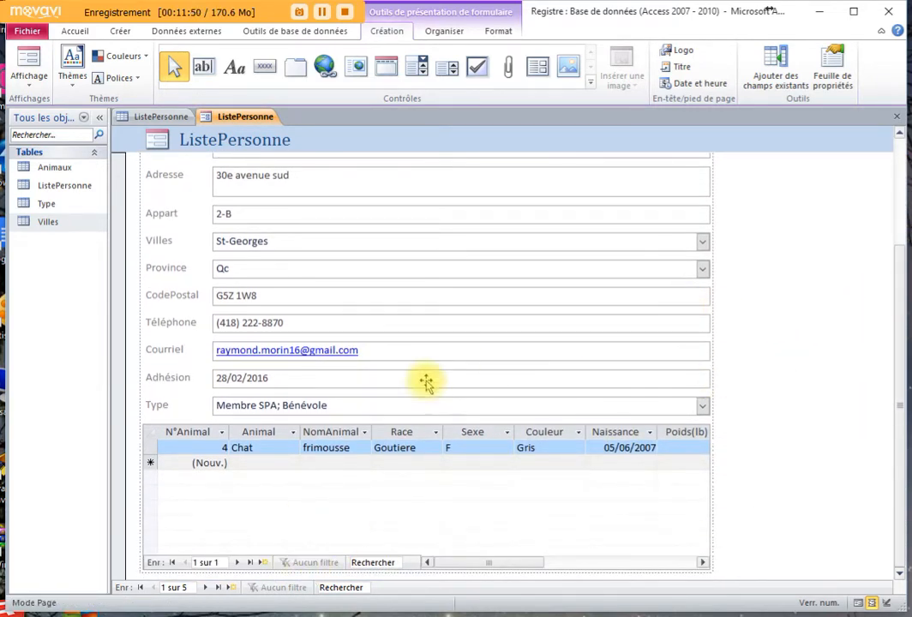
{"action": "left_click_drag", "start_coordinate": [902, 279], "coordinate": [890, 326]}
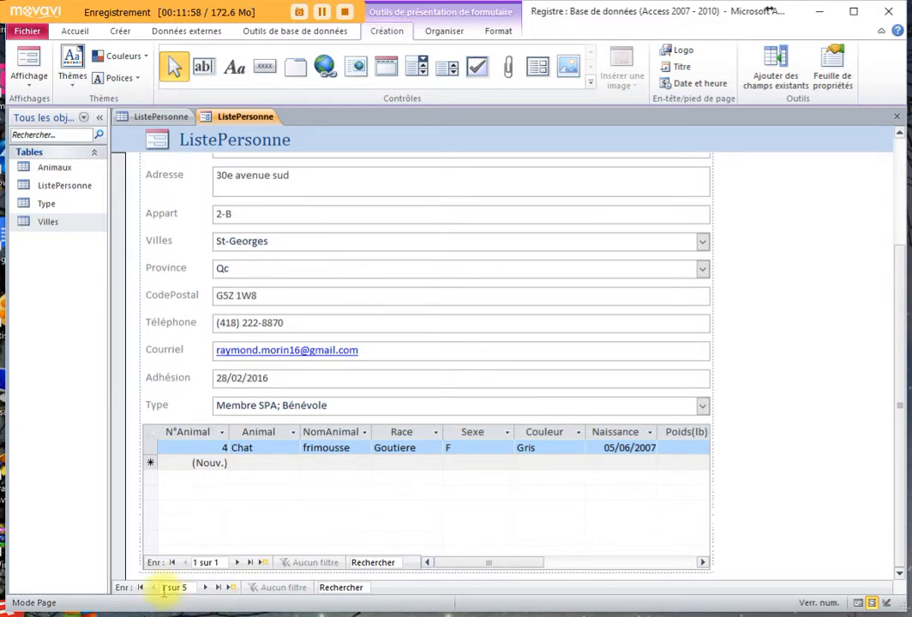
{"action": "left_click", "coordinate": [209, 588]}
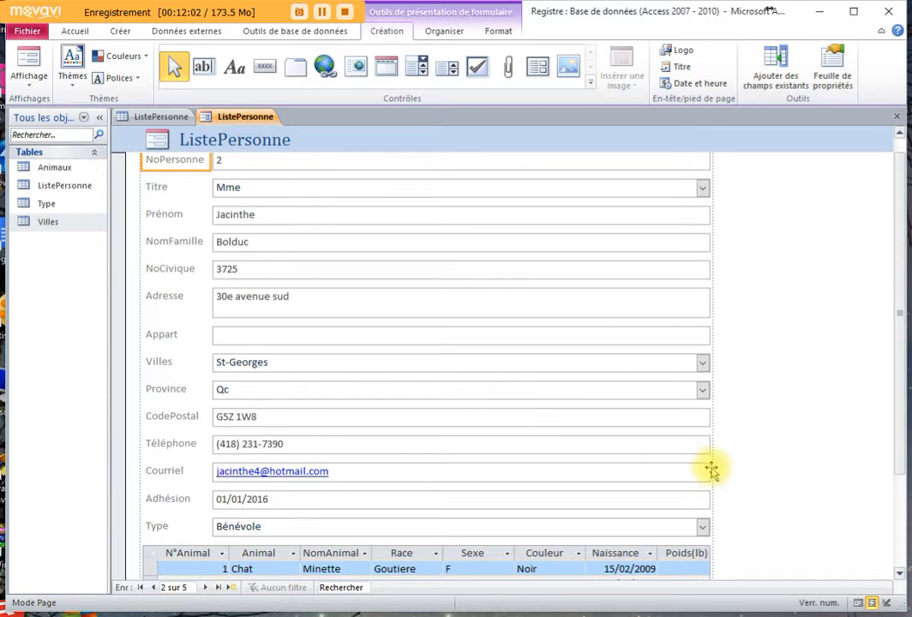
{"action": "scroll", "coordinate": [900, 267], "scroll_direction": "down", "scroll_amount": 3}
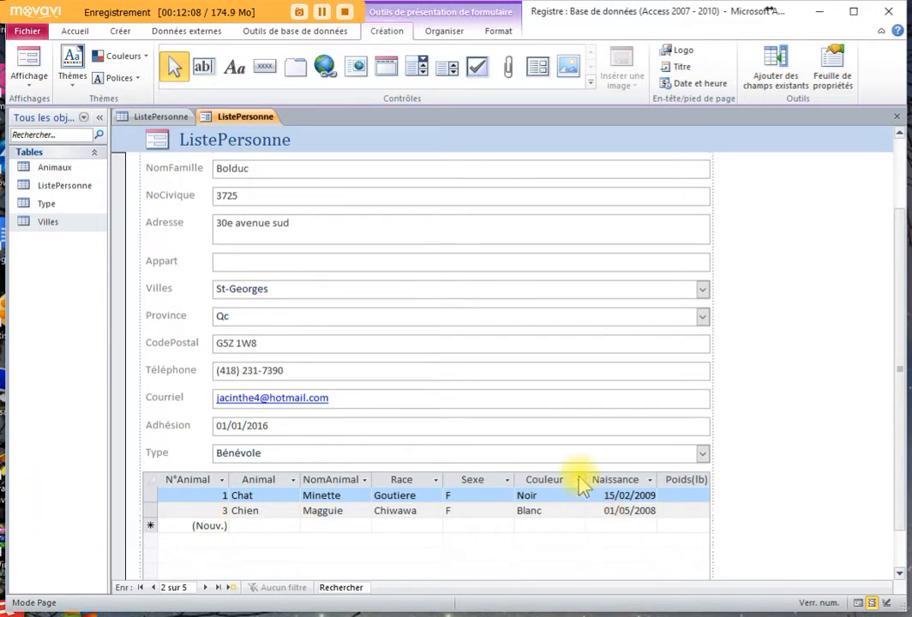
{"action": "left_click_drag", "start_coordinate": [897, 276], "coordinate": [897, 173]}
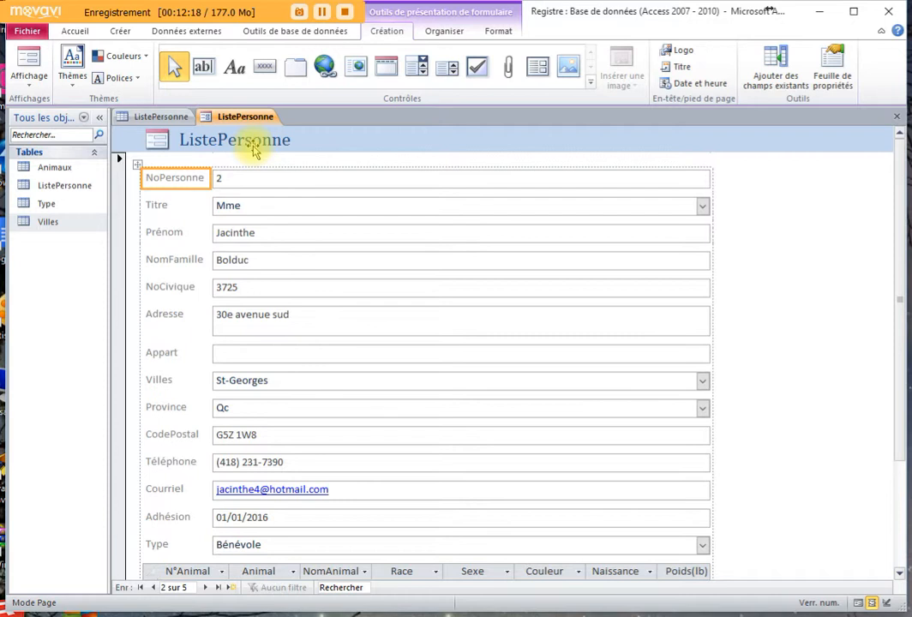
Select the Titre control of the second record in the form
{"action": "left_click", "coordinate": [354, 209]}
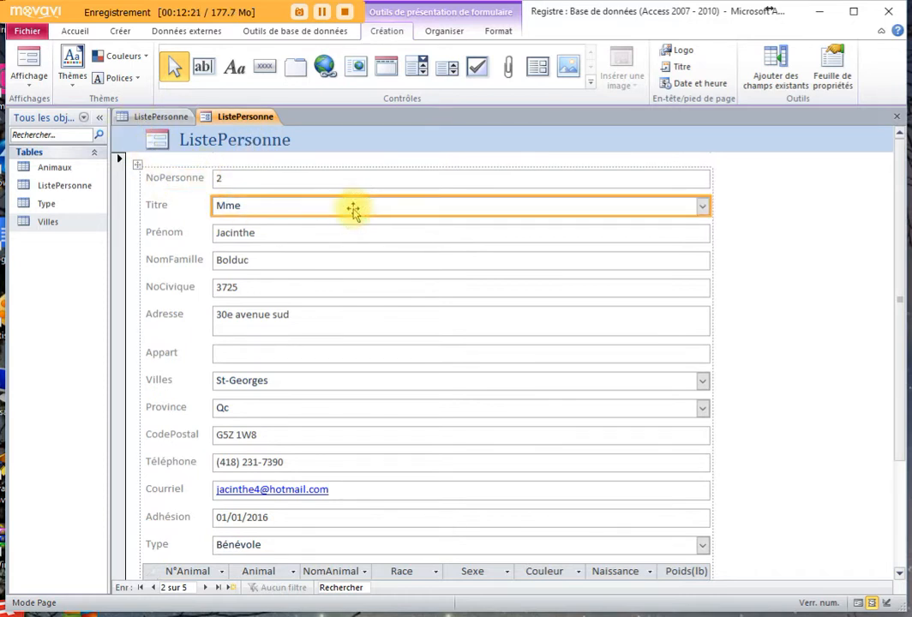
{"action": "left_click", "coordinate": [122, 162]}
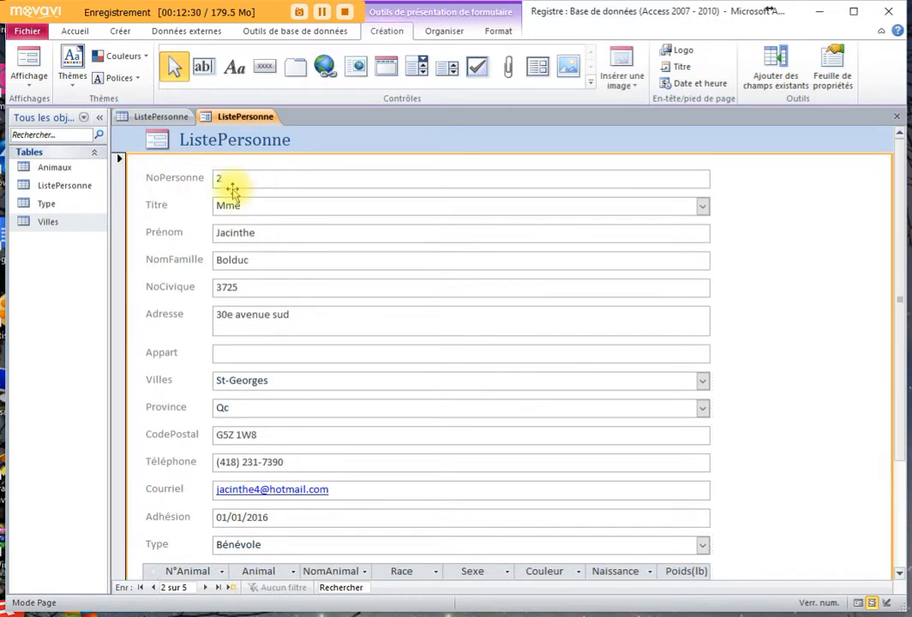
{"action": "left_click", "coordinate": [258, 206]}
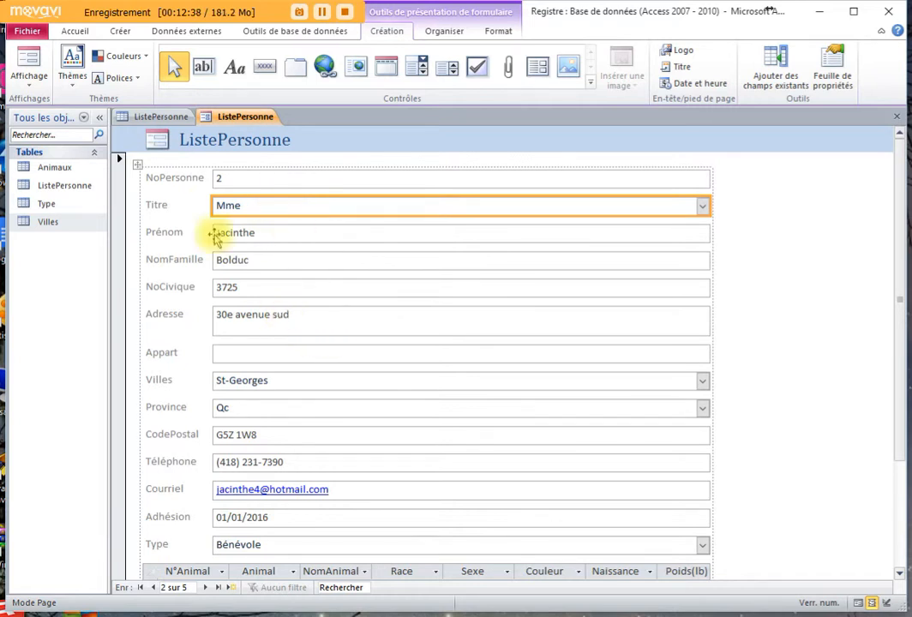
Switch the ListePersonne form from Mode Page to Mode Création
{"action": "left_click", "coordinate": [32, 89]}
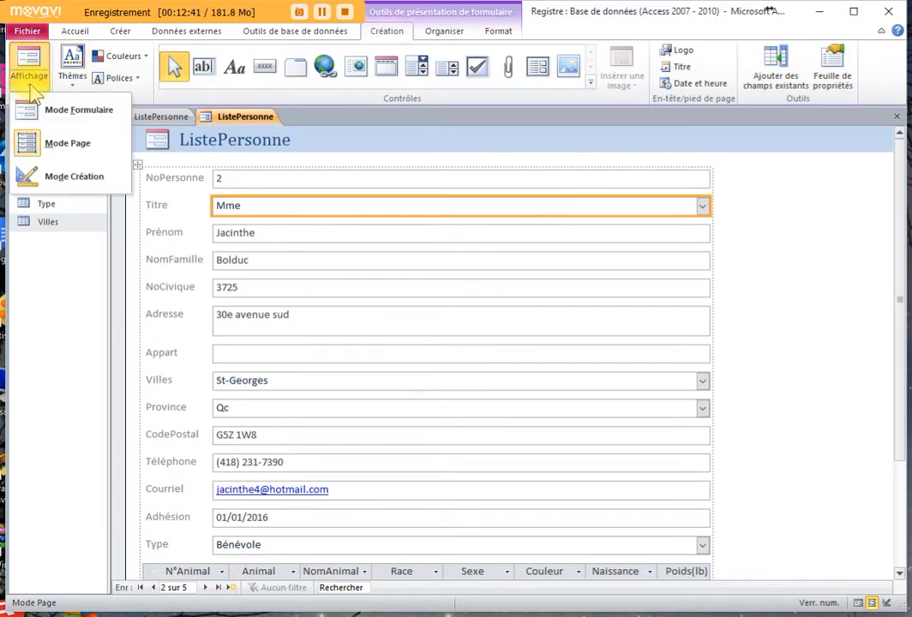
{"action": "left_click", "coordinate": [57, 148]}
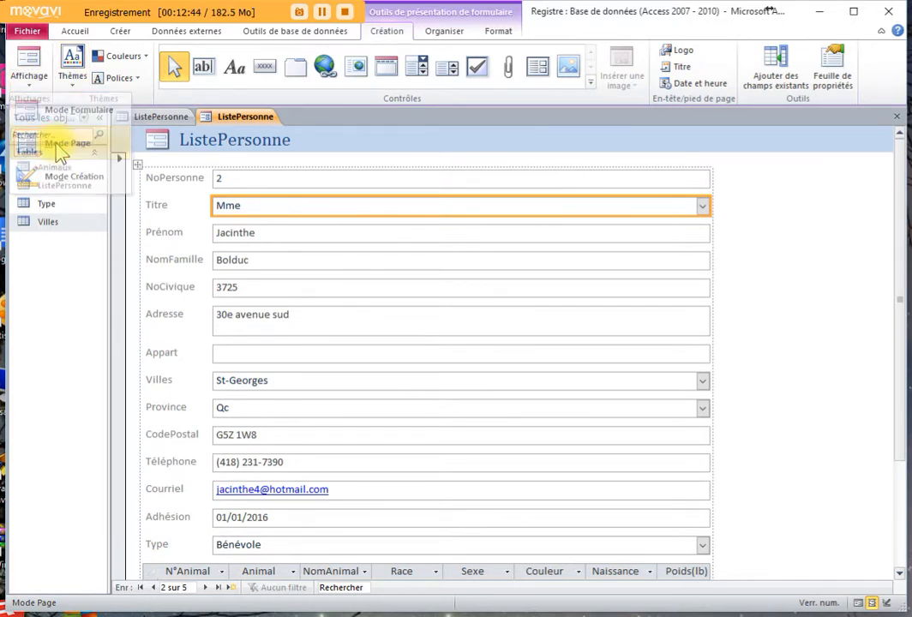
{"action": "left_click", "coordinate": [31, 86]}
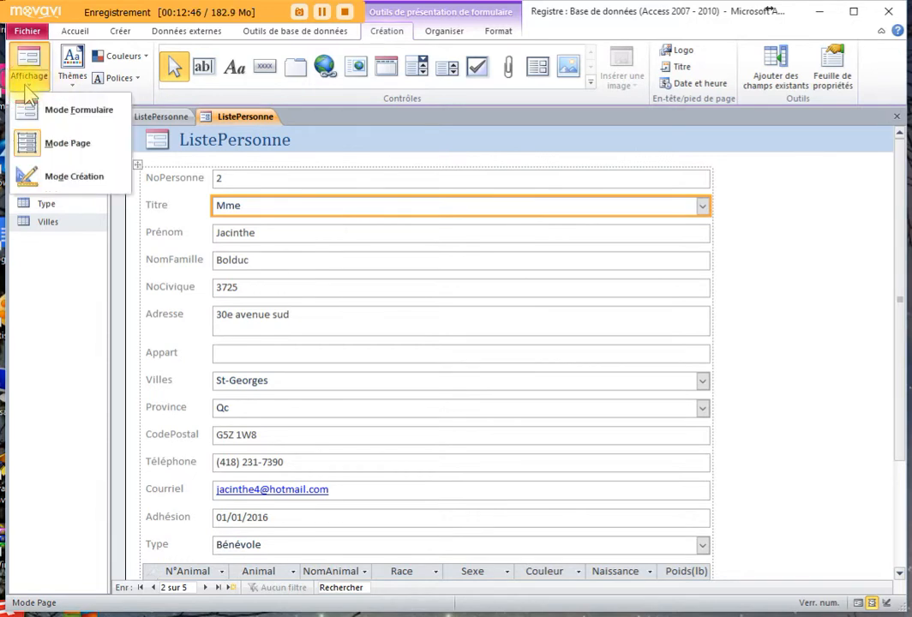
{"action": "left_click", "coordinate": [54, 178]}
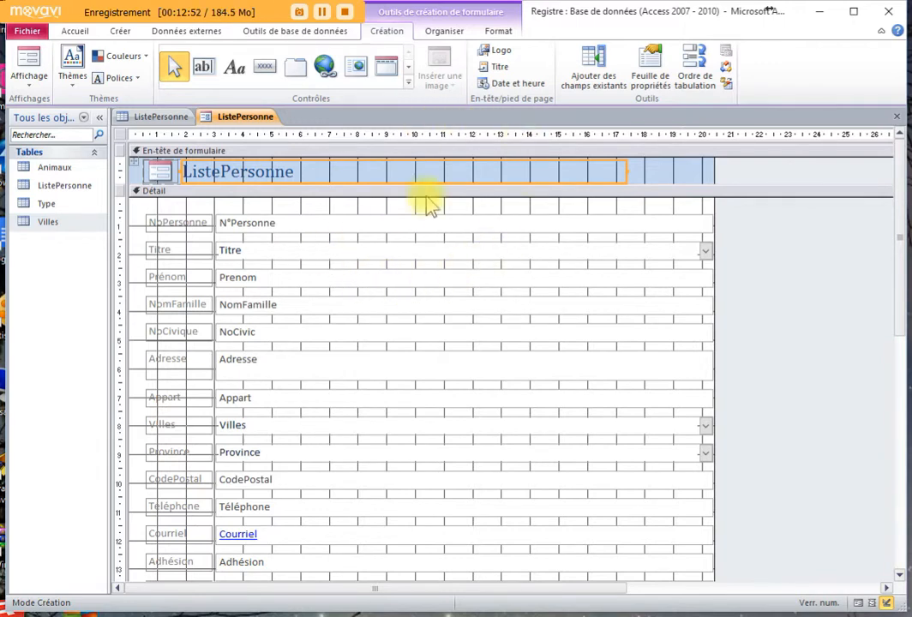
Select the whole control layout in the form's Détail section and remove the layout so its fields are independent
{"action": "left_click", "coordinate": [443, 34]}
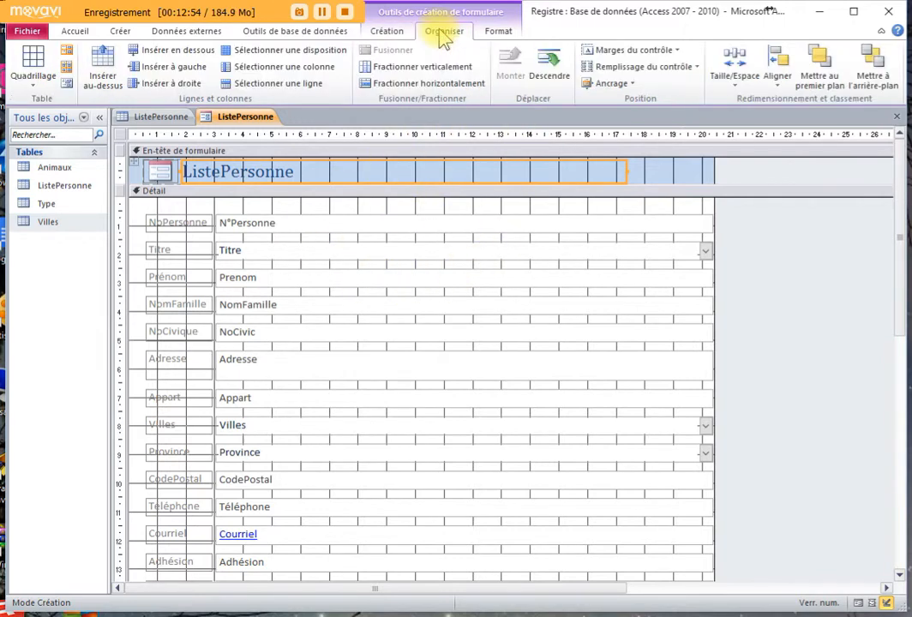
{"action": "left_click", "coordinate": [390, 32]}
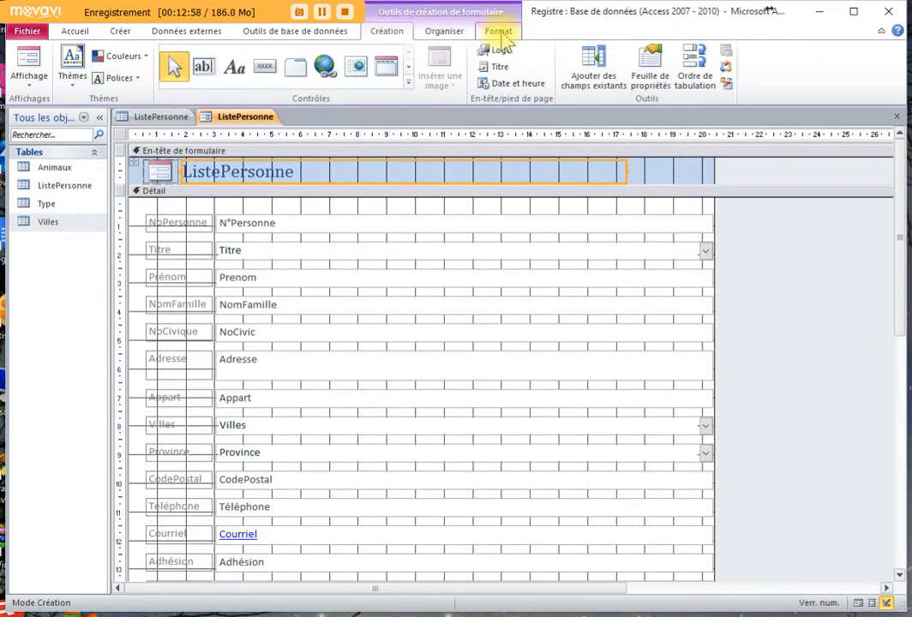
{"action": "left_click", "coordinate": [445, 36]}
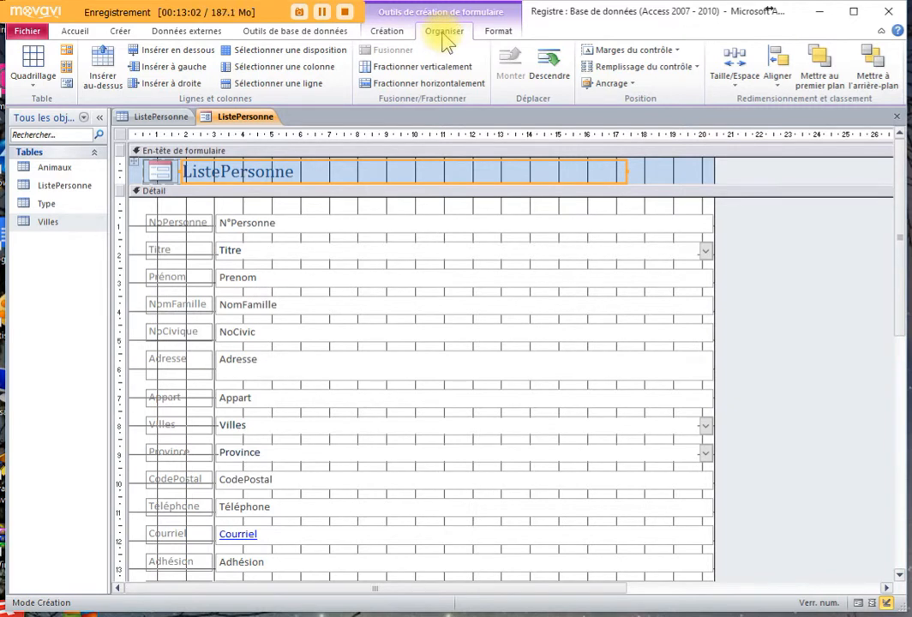
{"action": "left_click", "coordinate": [247, 223]}
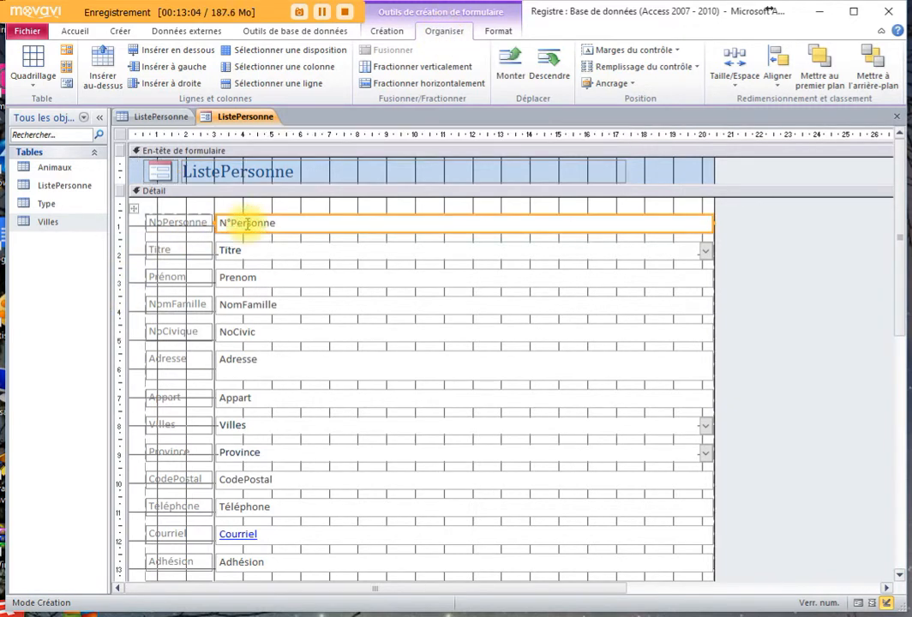
{"action": "left_click", "coordinate": [135, 211]}
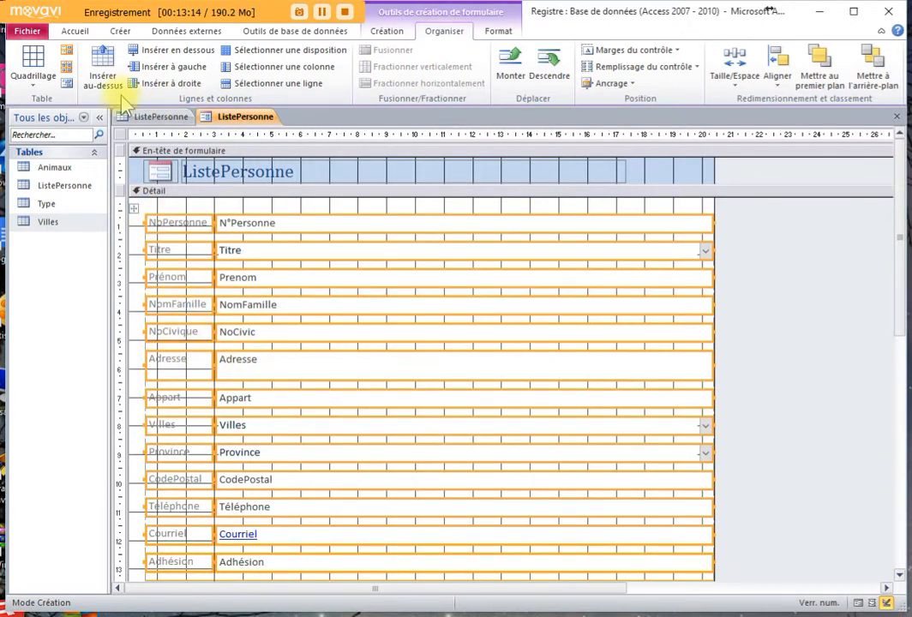
{"action": "left_click", "coordinate": [67, 84]}
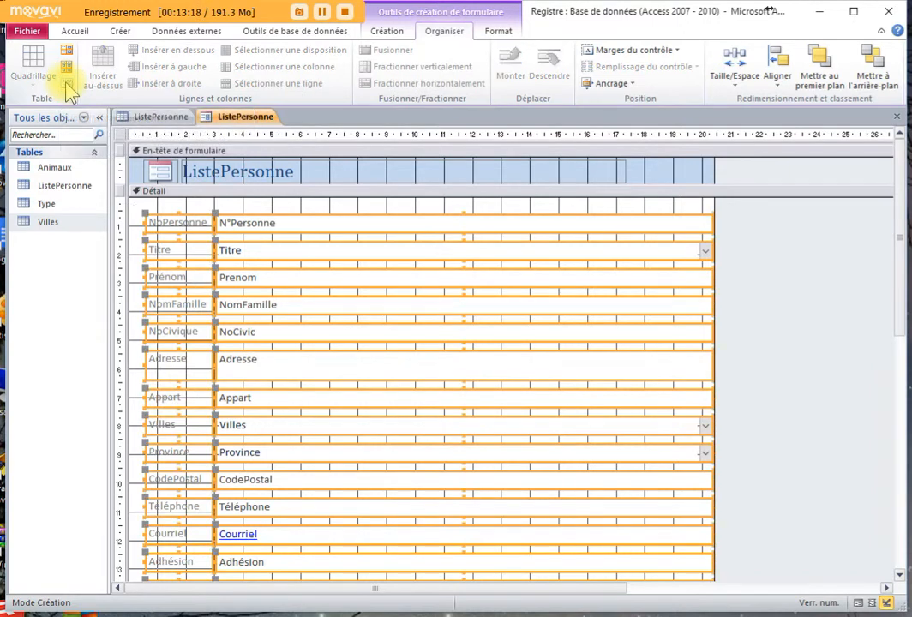
{"action": "left_click", "coordinate": [283, 206]}
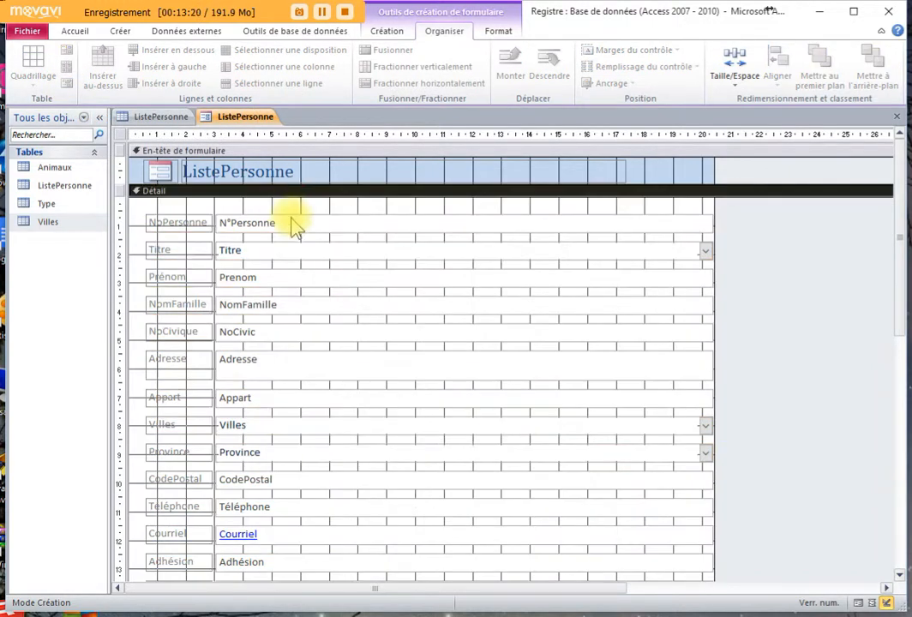
Test selecting the detached controls in the Détail section, both individually and together with a selection rectangle
{"action": "mouse_move", "coordinate": [898, 194]}
{"action": "left_mouse_down"}
{"action": "mouse_move", "coordinate": [906, 373]}
{"action": "mouse_move", "coordinate": [906, 181]}
{"action": "left_mouse_up"}
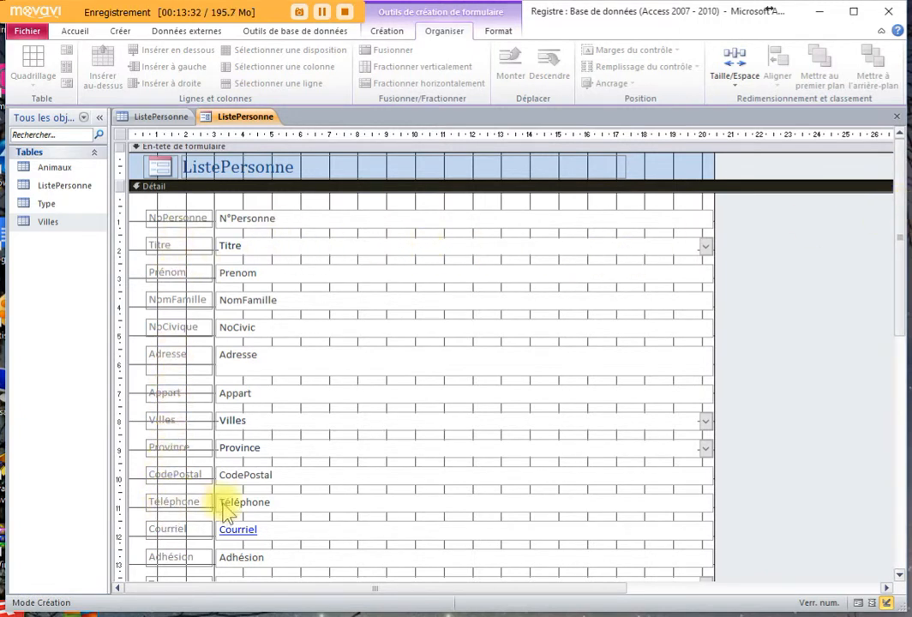
{"action": "left_click", "coordinate": [262, 221]}
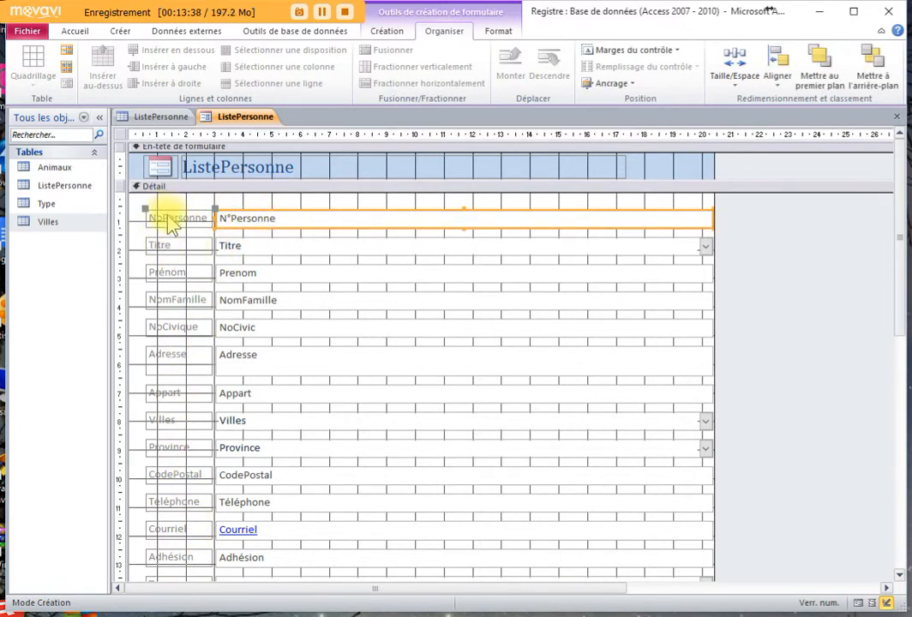
{"action": "left_click", "coordinate": [160, 187]}
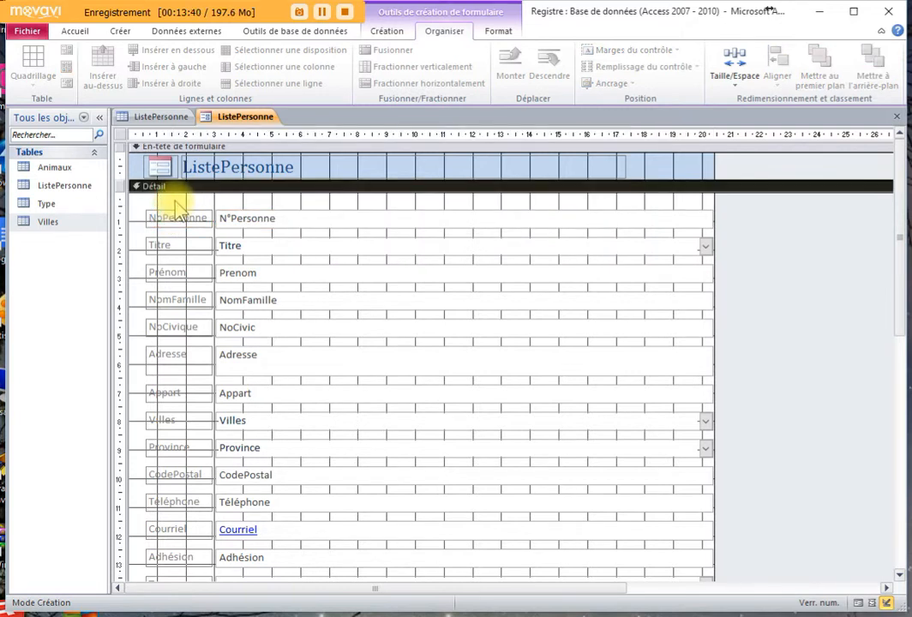
{"action": "left_click", "coordinate": [163, 201]}
{"action": "left_click_drag", "start_coordinate": [166, 202], "coordinate": [327, 561]}
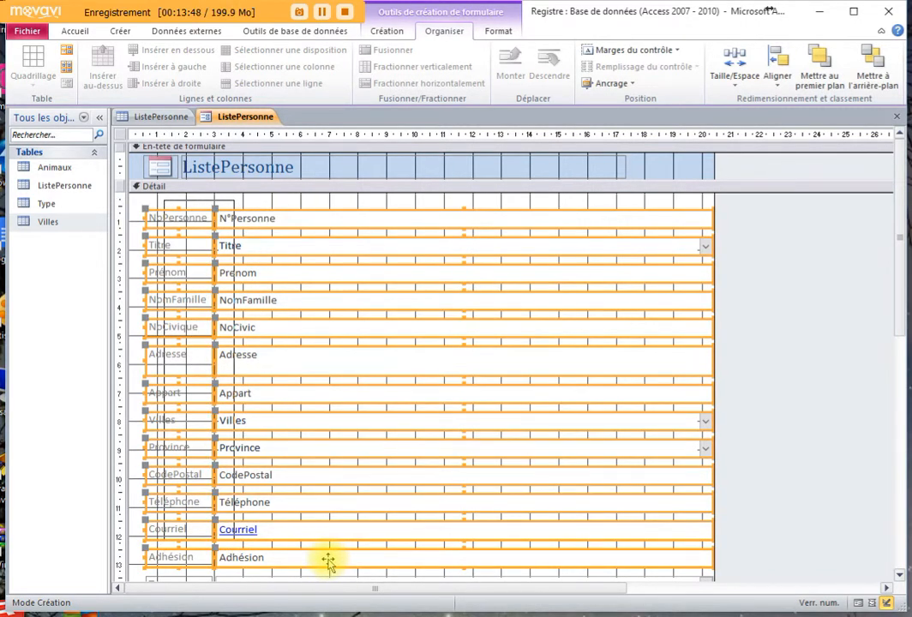
{"action": "left_click", "coordinate": [323, 209]}
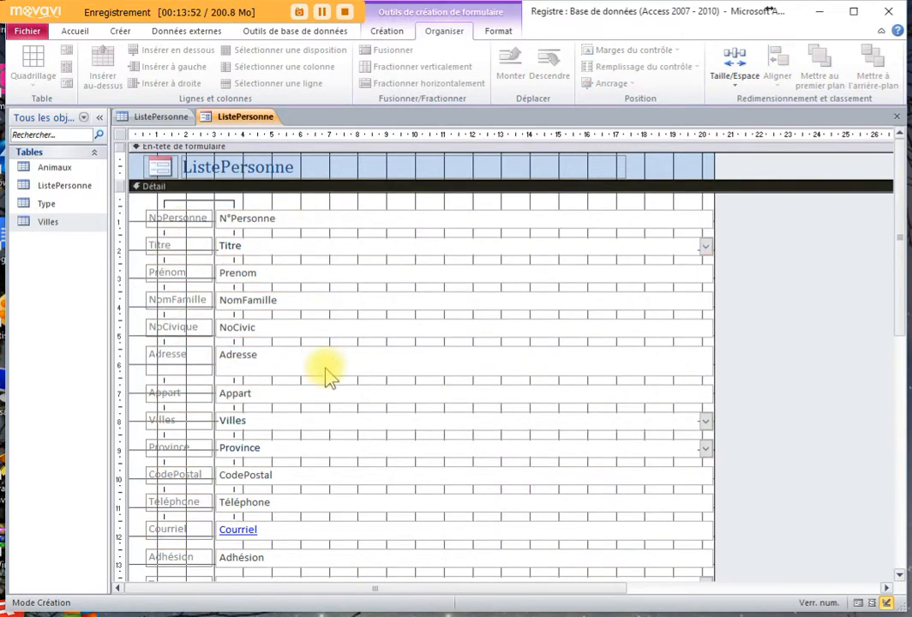
{"action": "left_click", "coordinate": [261, 224]}
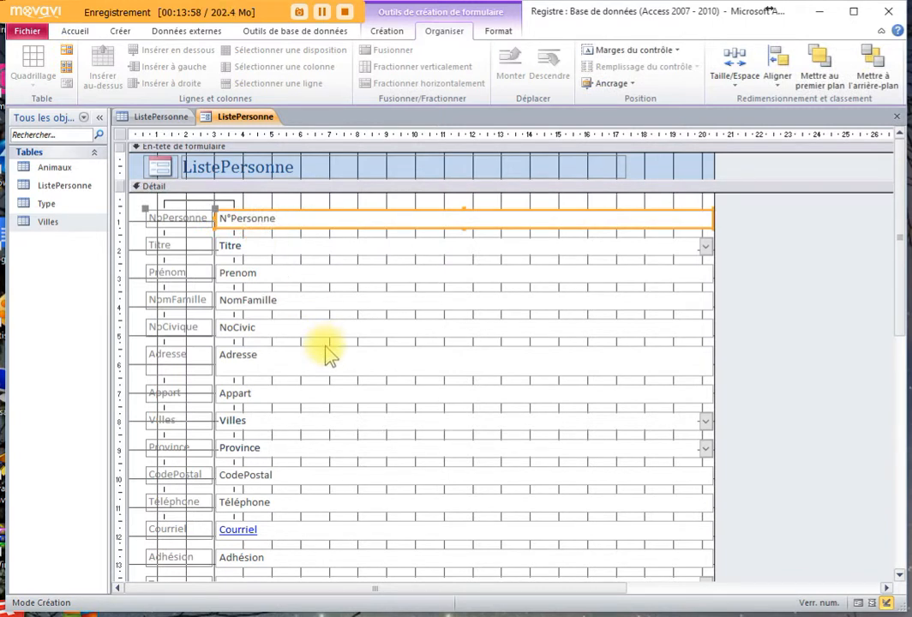
{"action": "left_click", "coordinate": [270, 243]}
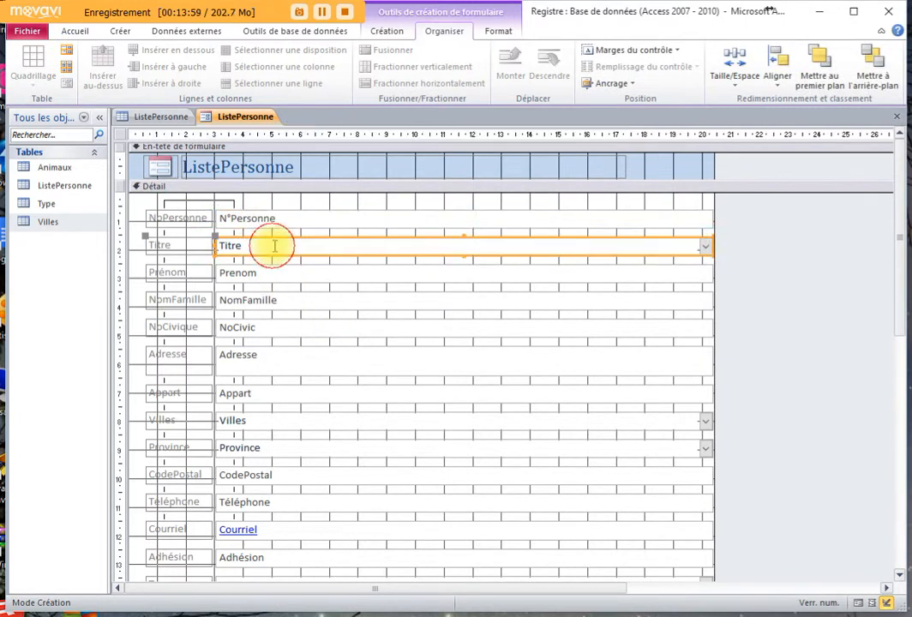
{"action": "left_click", "coordinate": [135, 220]}
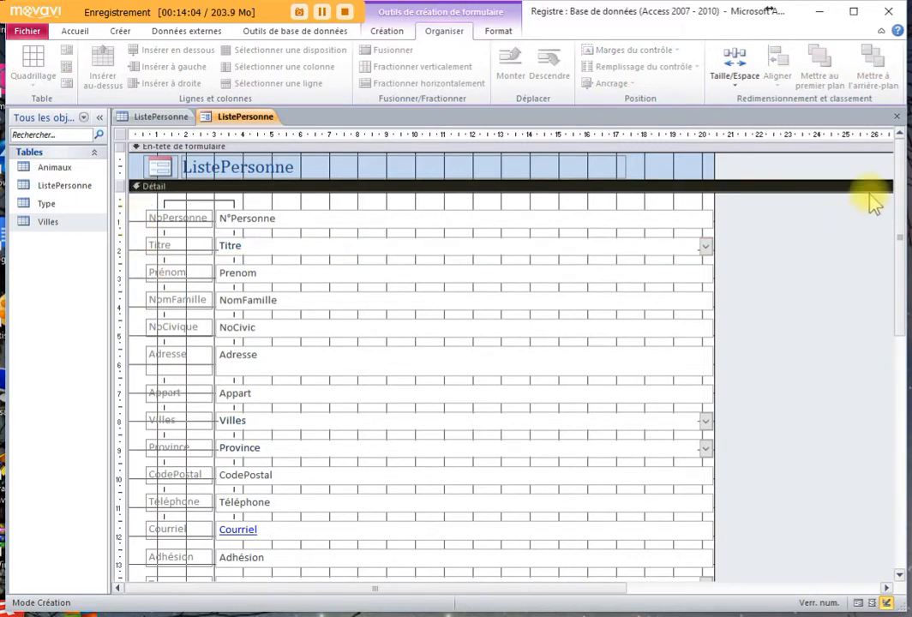
Close the form and save its design under the name ListePersonne
{"action": "mouse_move", "coordinate": [900, 174]}
{"action": "left_mouse_down"}
{"action": "mouse_move", "coordinate": [901, 295]}
{"action": "mouse_move", "coordinate": [902, 138]}
{"action": "mouse_move", "coordinate": [903, 159]}
{"action": "left_mouse_up"}
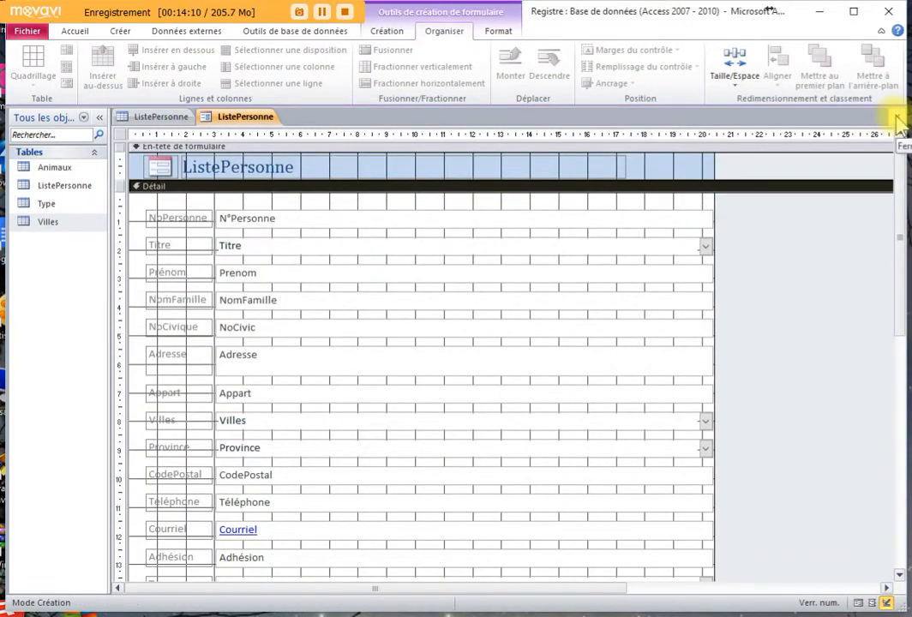
{"action": "left_click", "coordinate": [896, 117]}
{"action": "left_click", "coordinate": [391, 409]}
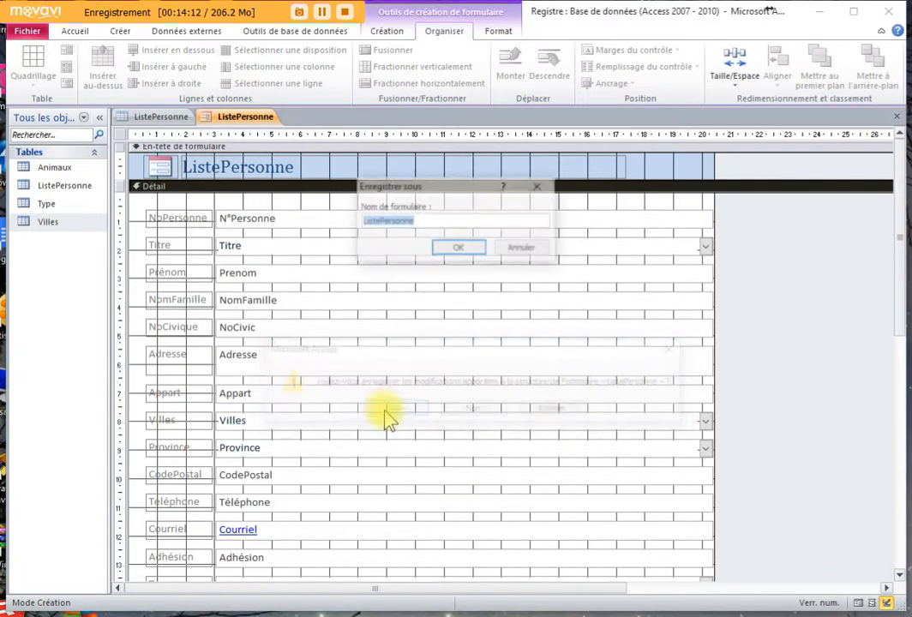
{"action": "left_click", "coordinate": [461, 248]}
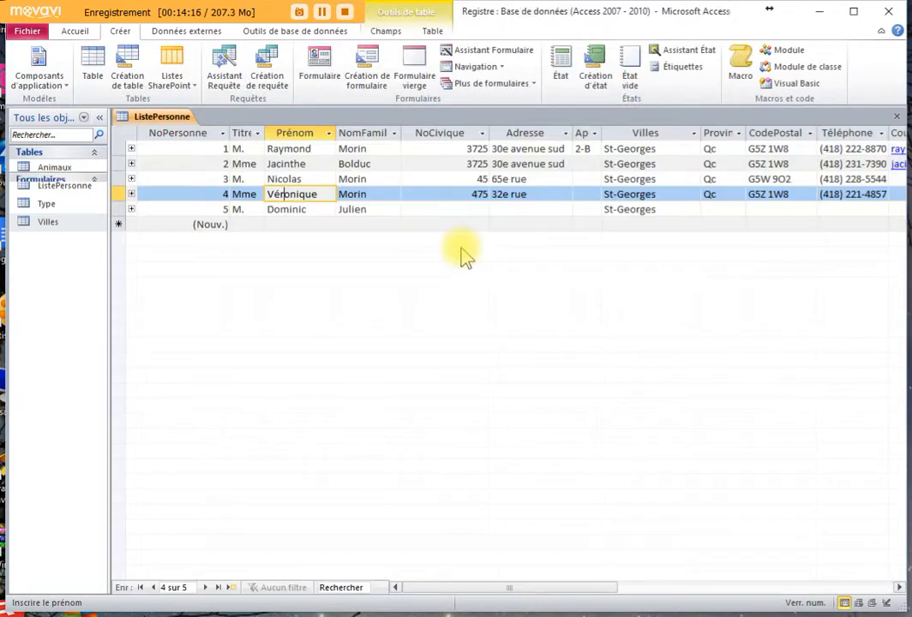
Open the saved ListePersonne form, close it, and reopen it in Mode Formulaire
{"action": "double_click", "coordinate": [69, 258]}
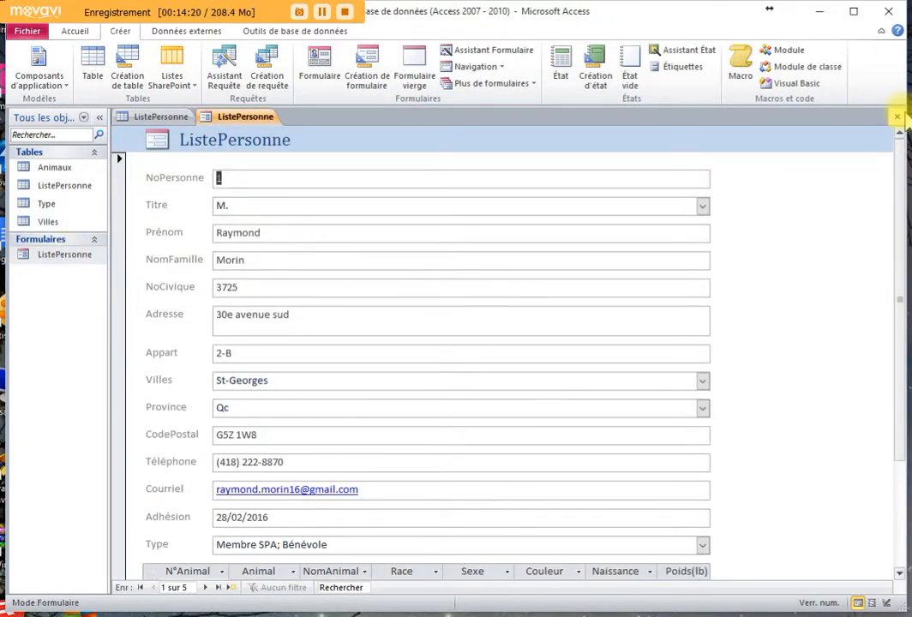
{"action": "left_click", "coordinate": [897, 116]}
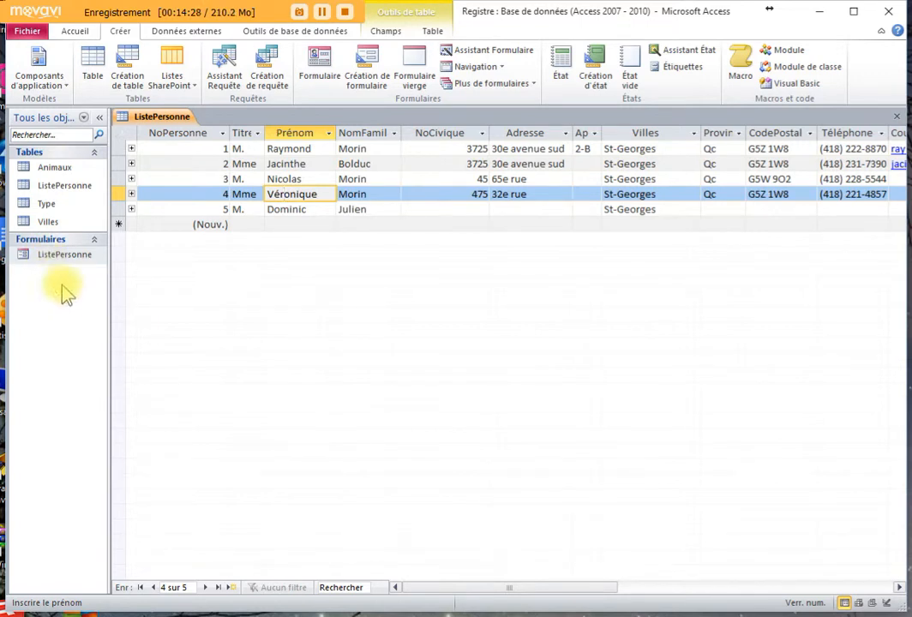
{"action": "left_click", "coordinate": [62, 257]}
{"action": "double_click", "coordinate": [62, 256]}
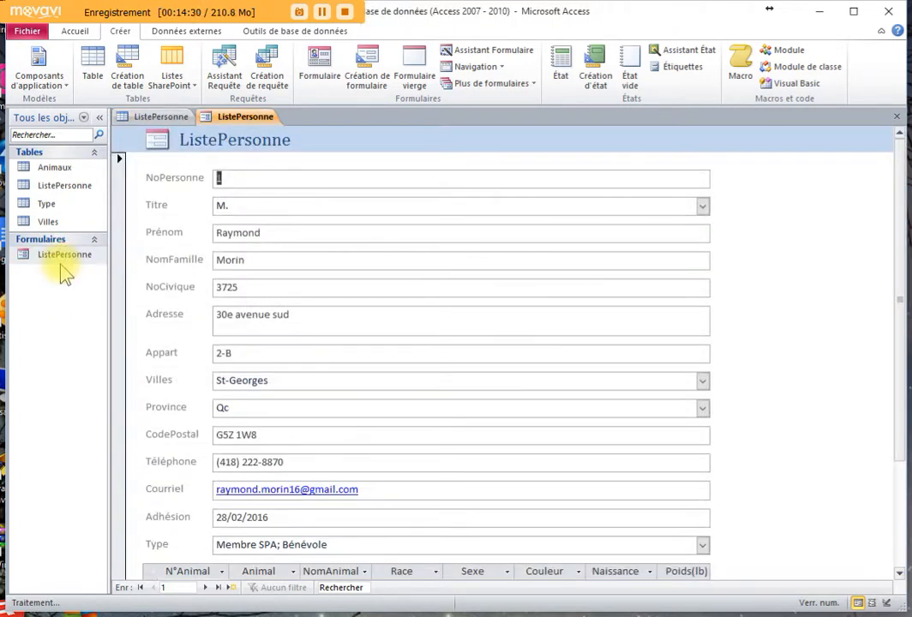